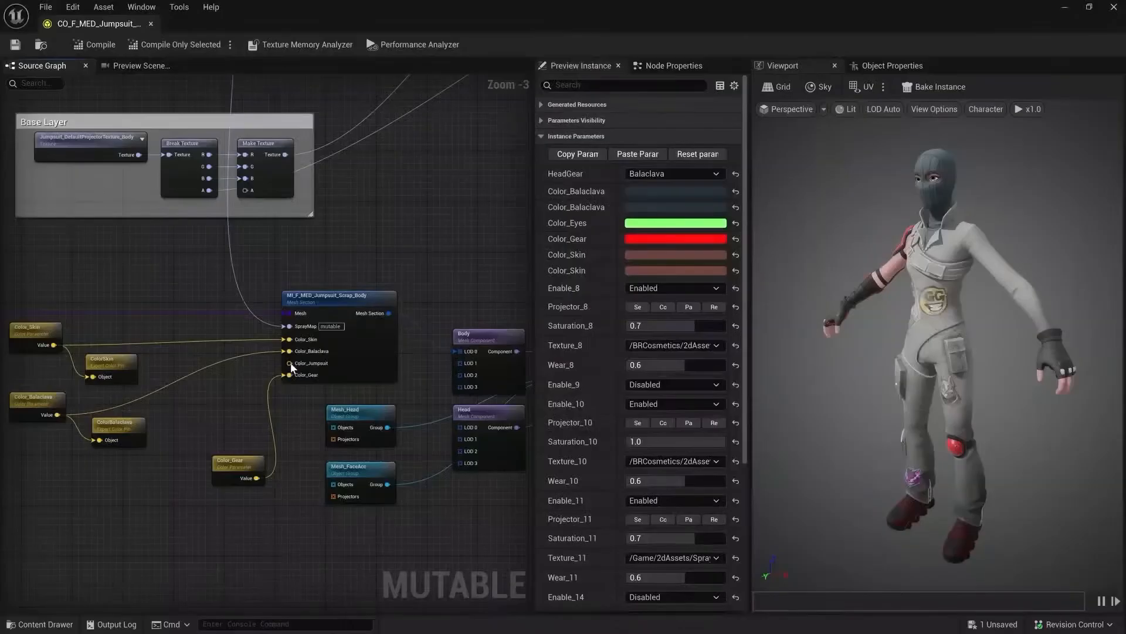
drag(332, 427, 174, 404)
text(color)
key(Return)
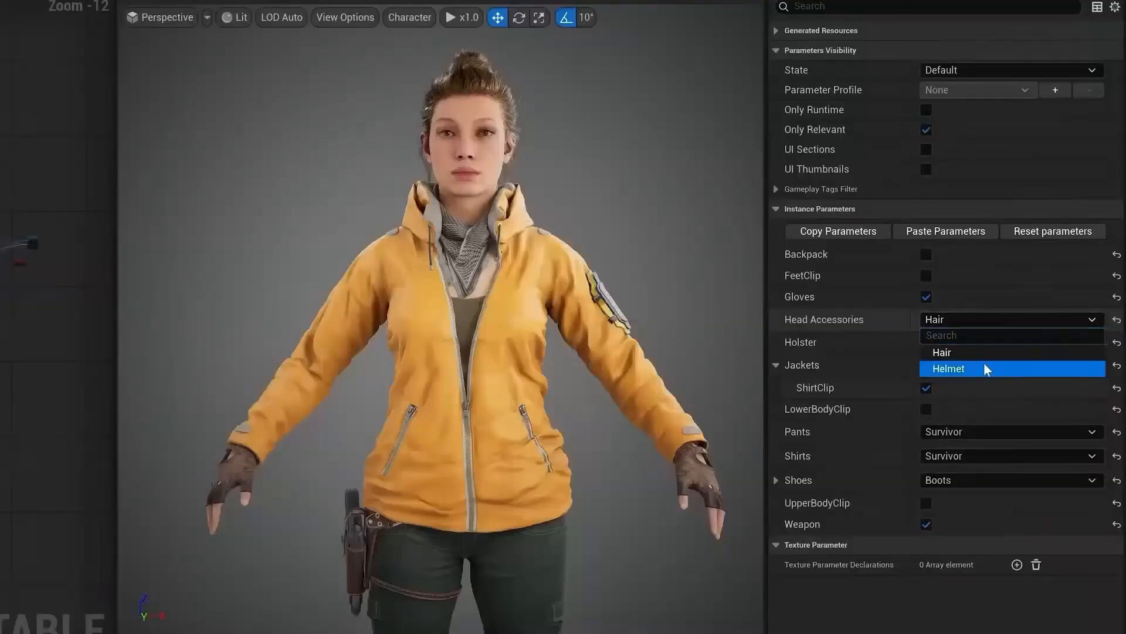
click(985, 368)
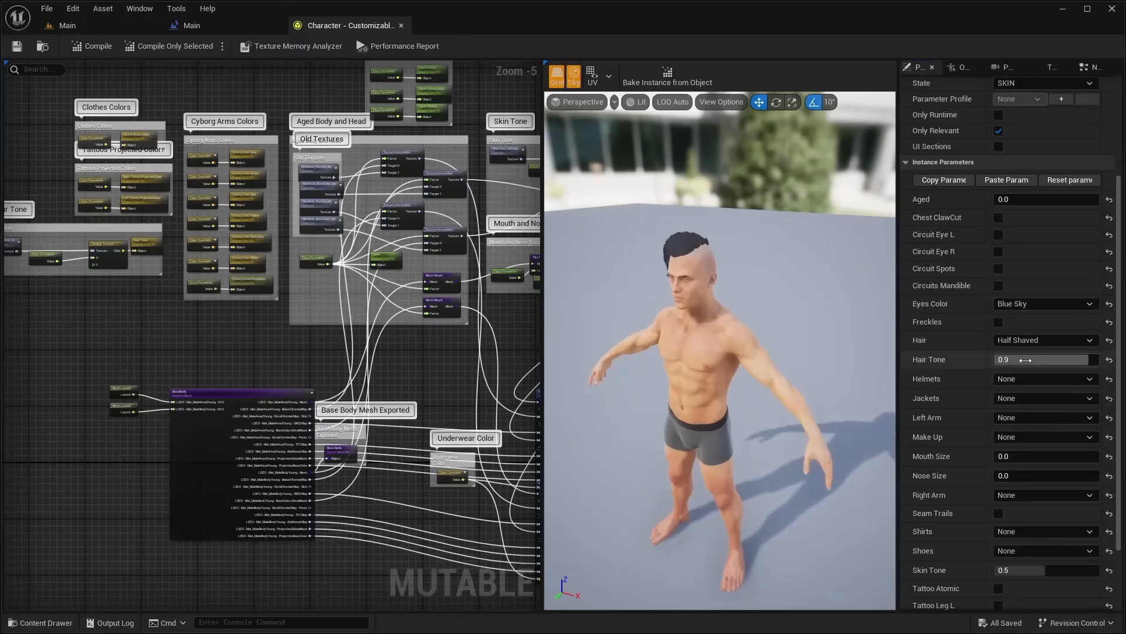
click(1045, 339)
click(1021, 351)
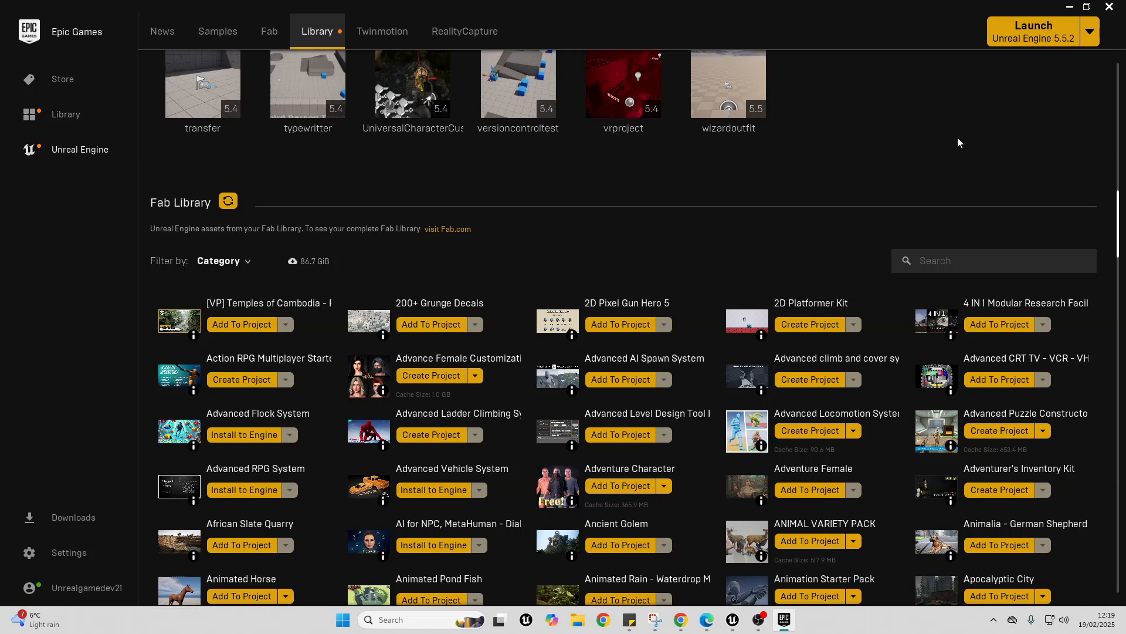
- Search the Fab Library for "fab" and check which engine versions the Fab UE Plugin can be installed to
scroll(271, 197, down, 1)
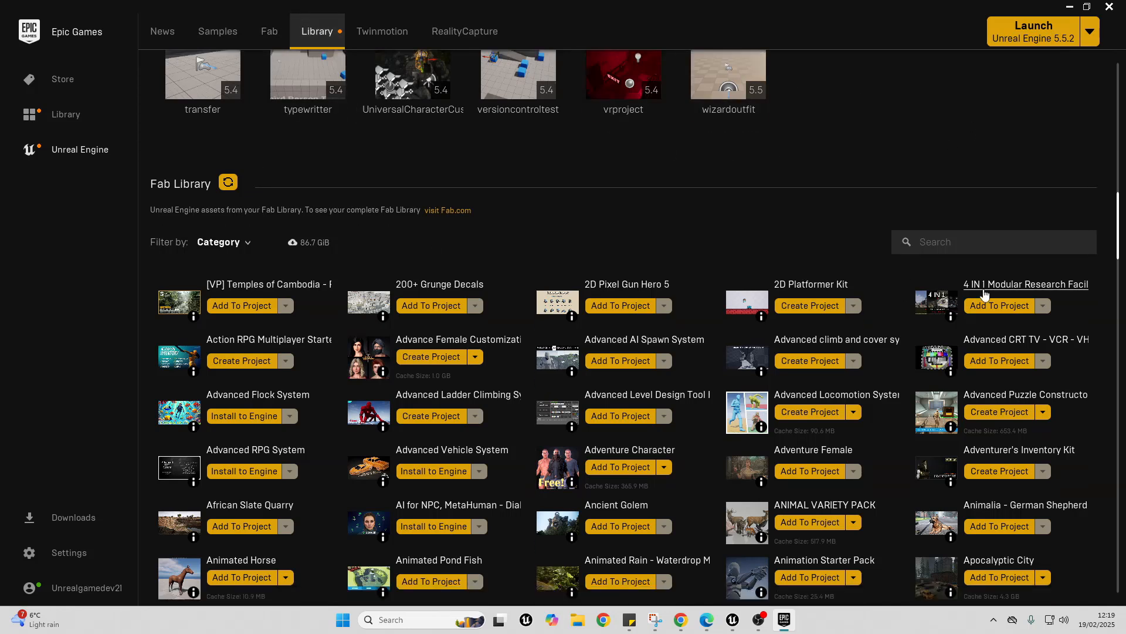
click(957, 241)
text(fab)
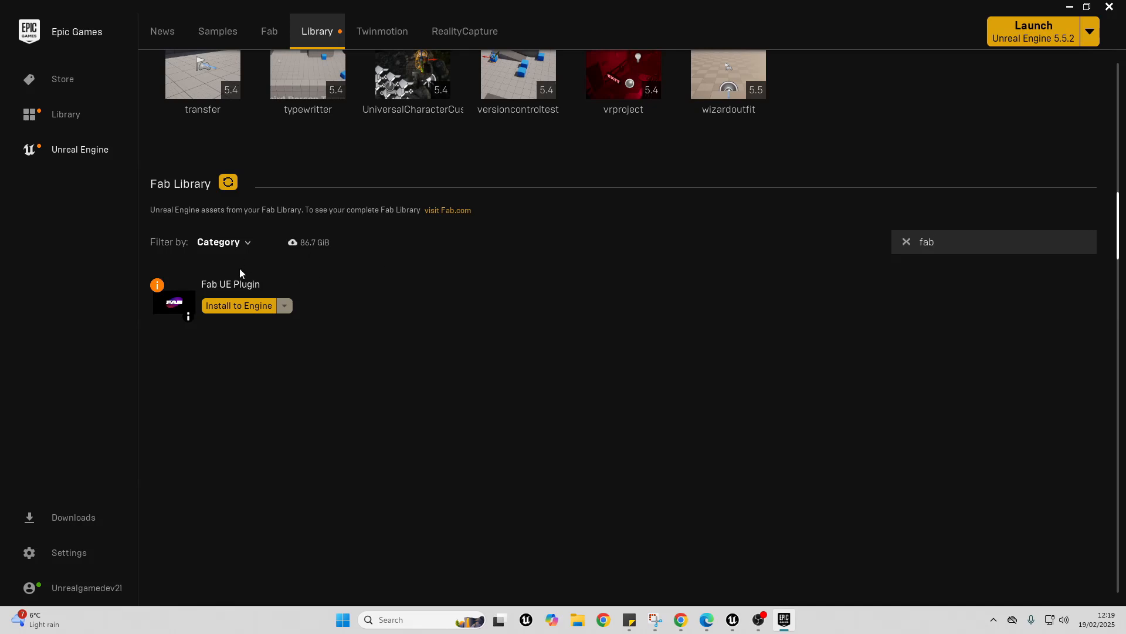
click(253, 306)
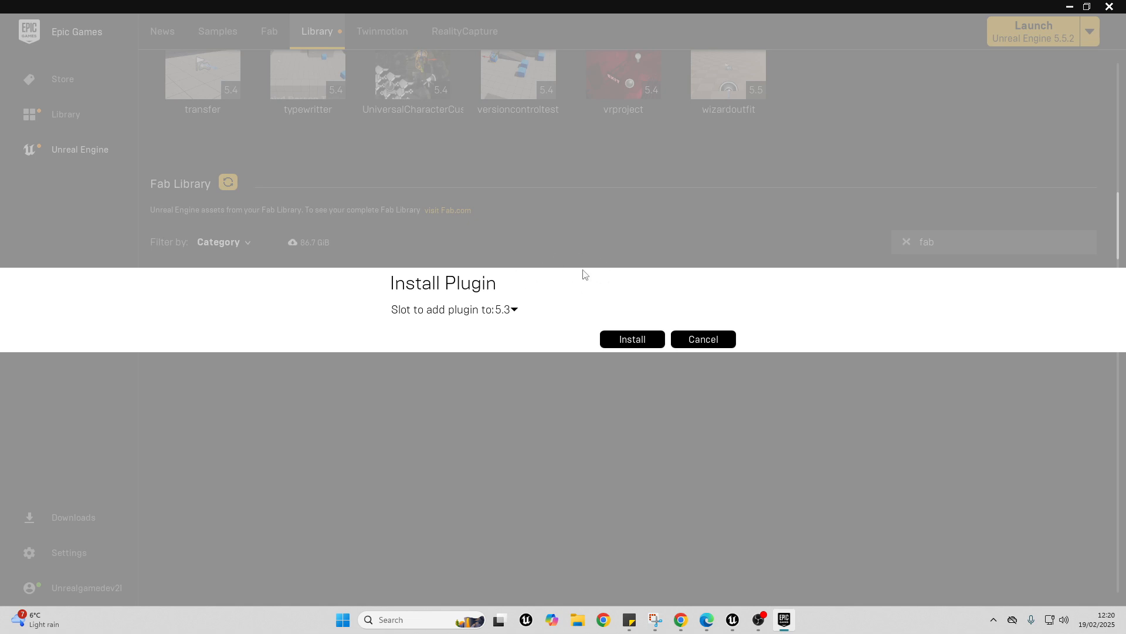
click(513, 308)
click(707, 340)
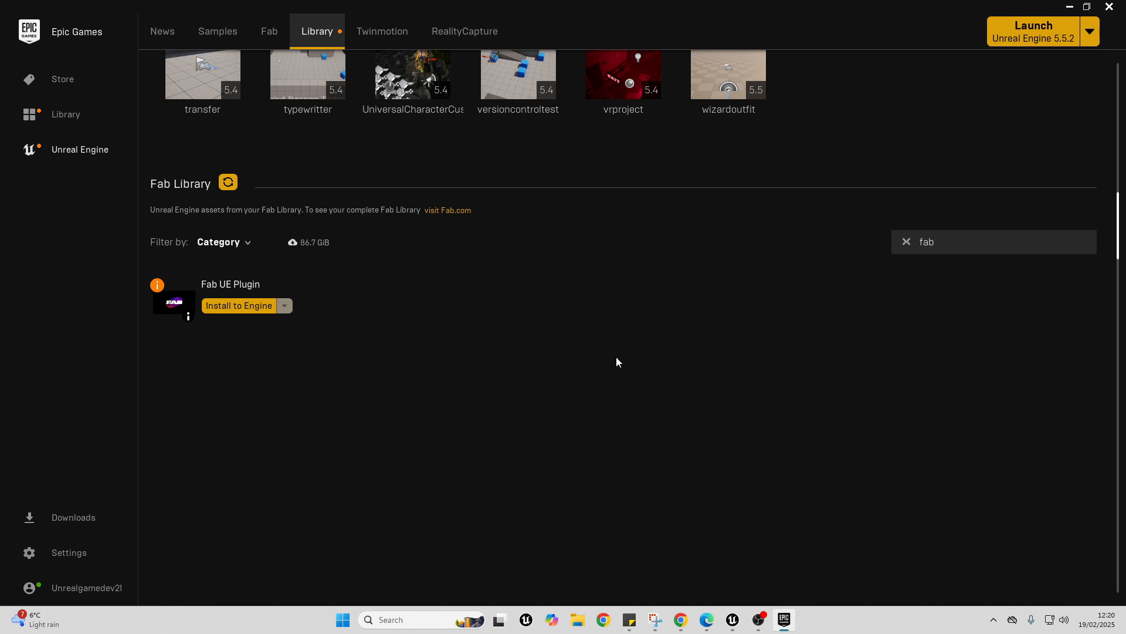
- Switch to the mutabletutorial project in Unreal Editor, open Fab and search for "adventure character"
mouse_move(732, 620)
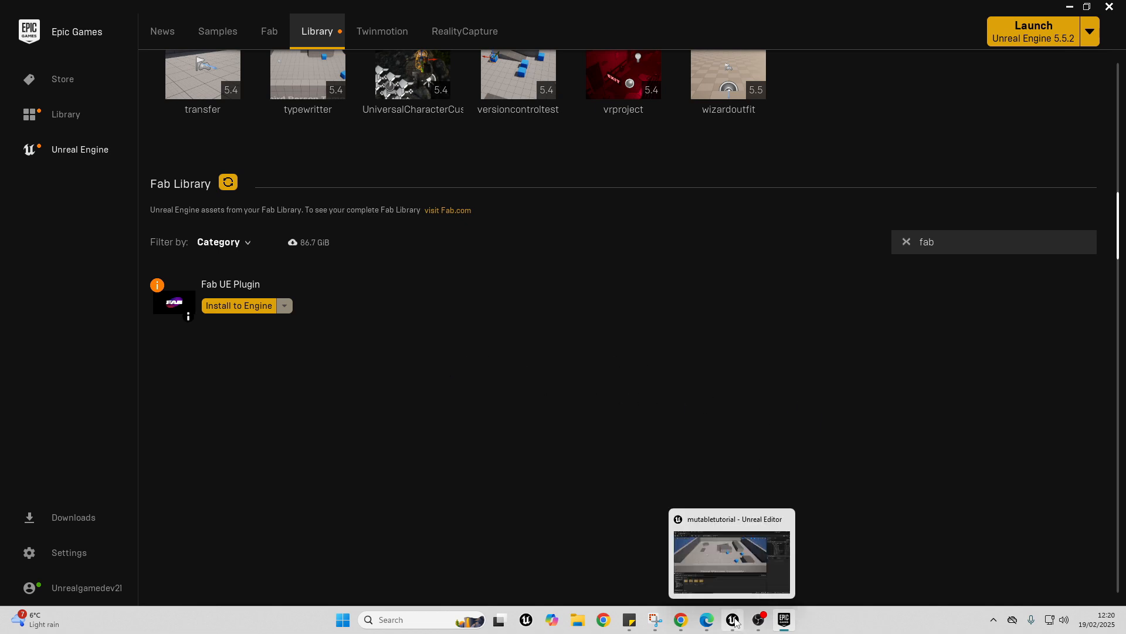
click(738, 548)
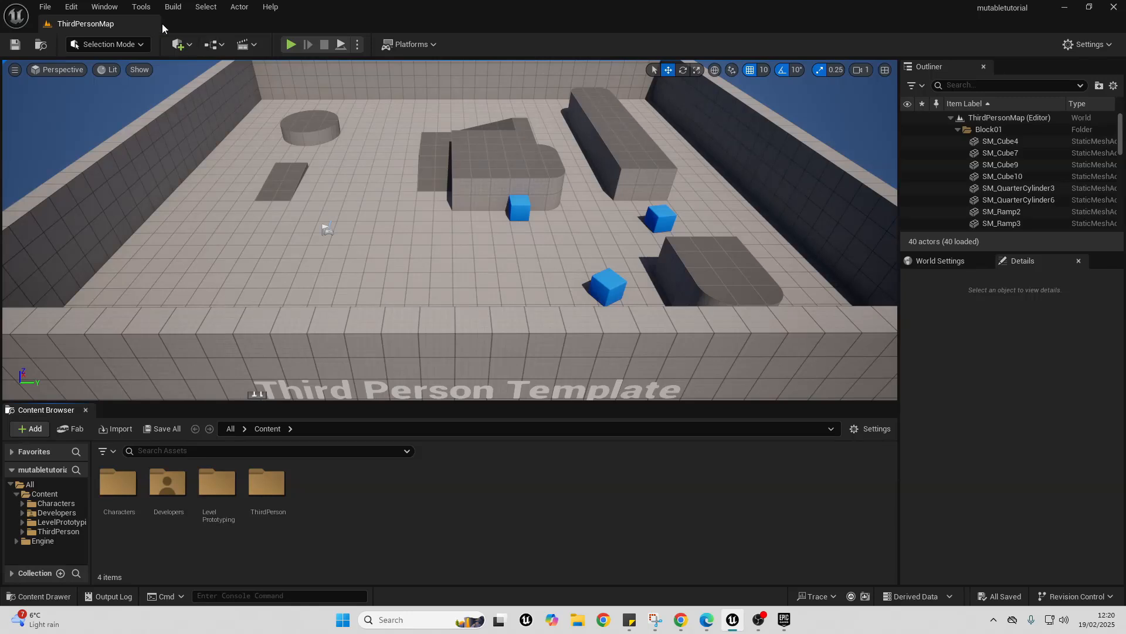
click(104, 6)
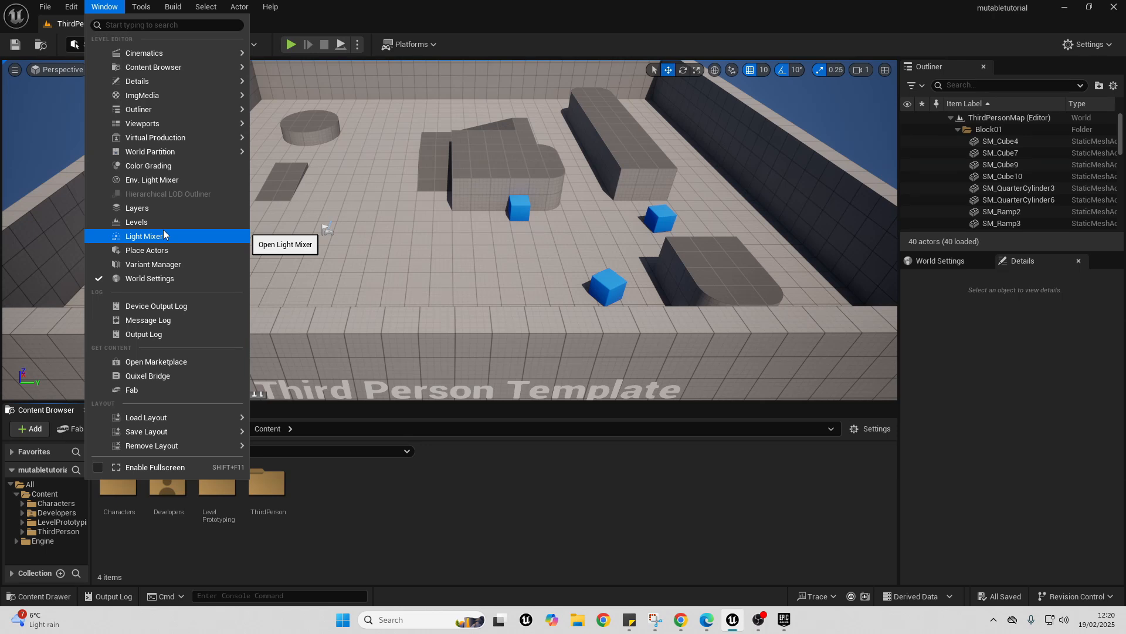
click(159, 390)
text(adventure character)
key(Return)
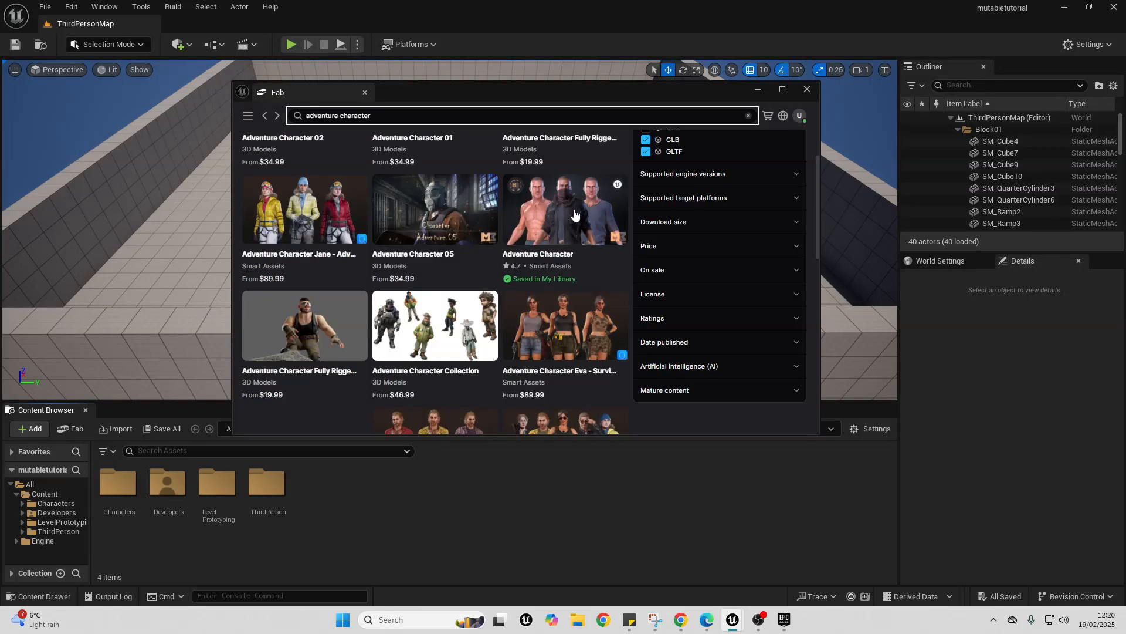
- Add the Adventure Character asset to the project, using version 5.4
click(575, 211)
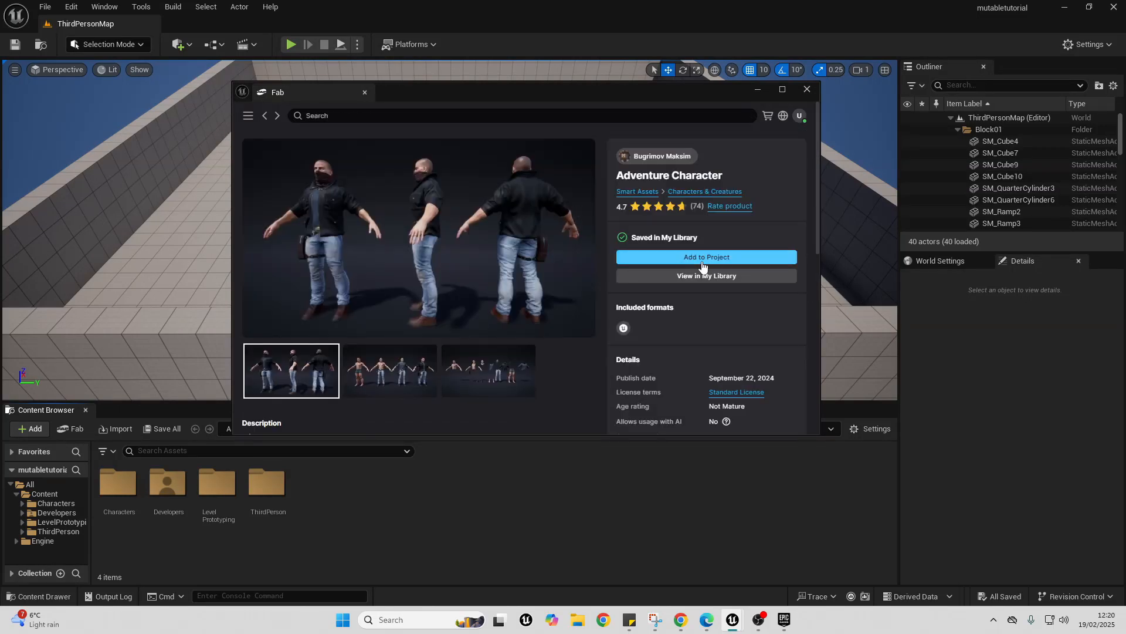
click(702, 256)
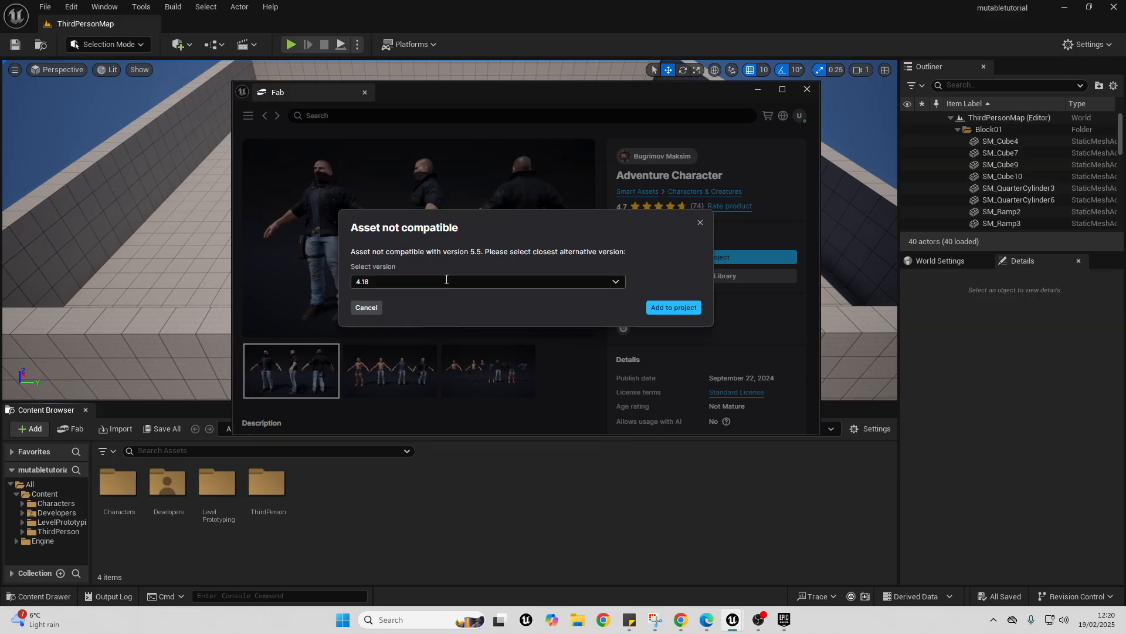
click(621, 283)
scroll(594, 246, down, 5)
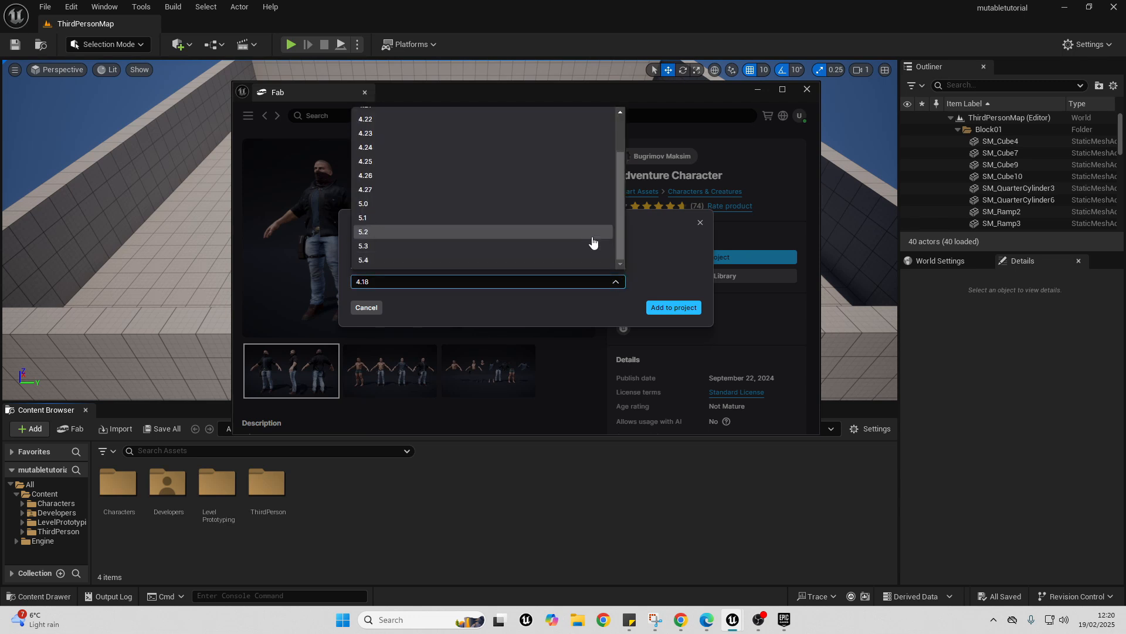
click(460, 262)
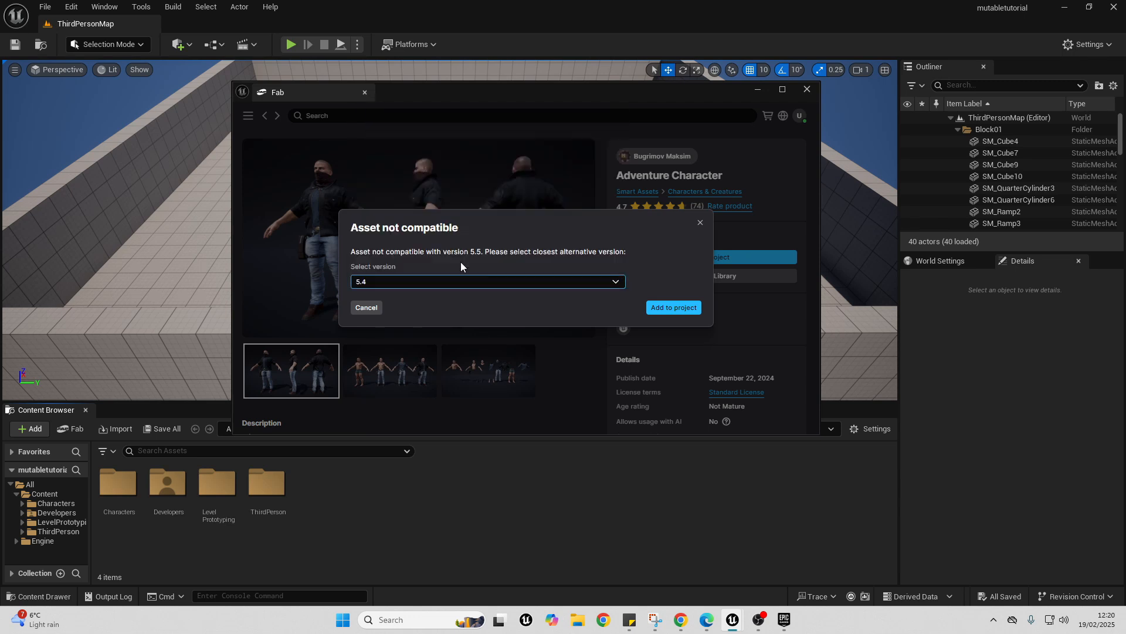
click(674, 310)
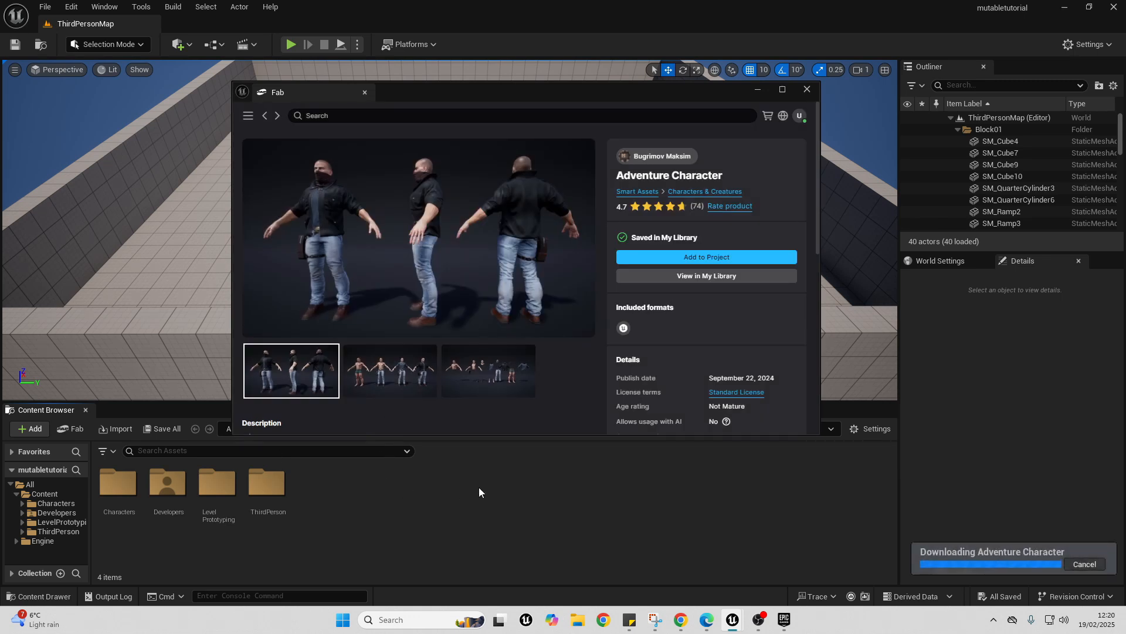
- View the asset's second preview image, open the imported Man content folder and minimize the Fab window
click(397, 371)
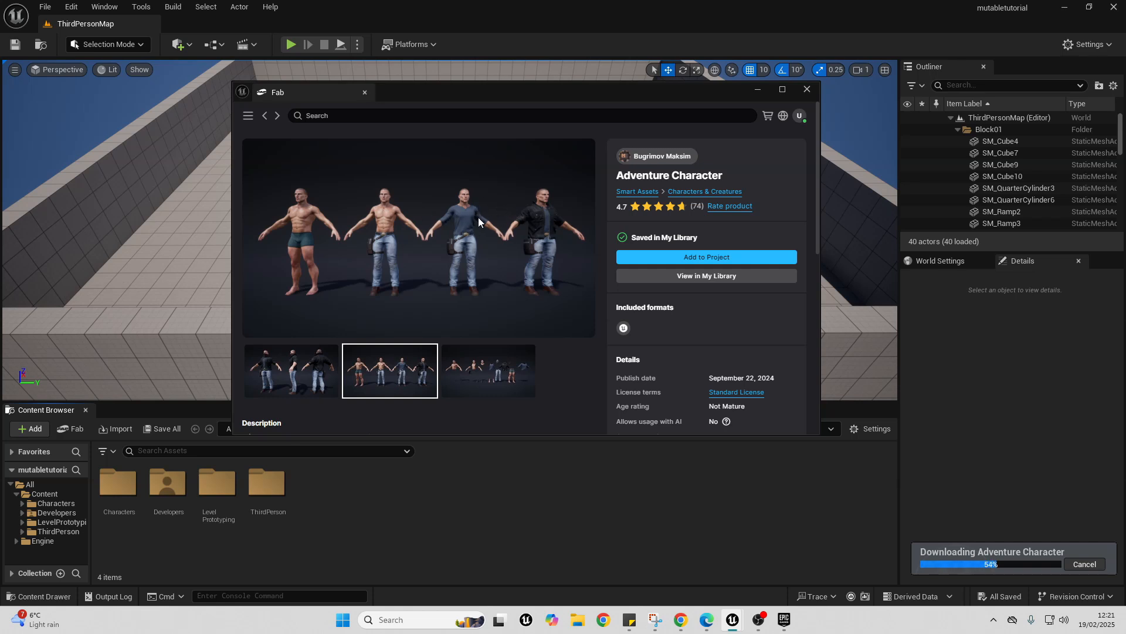
click(56, 522)
click(307, 544)
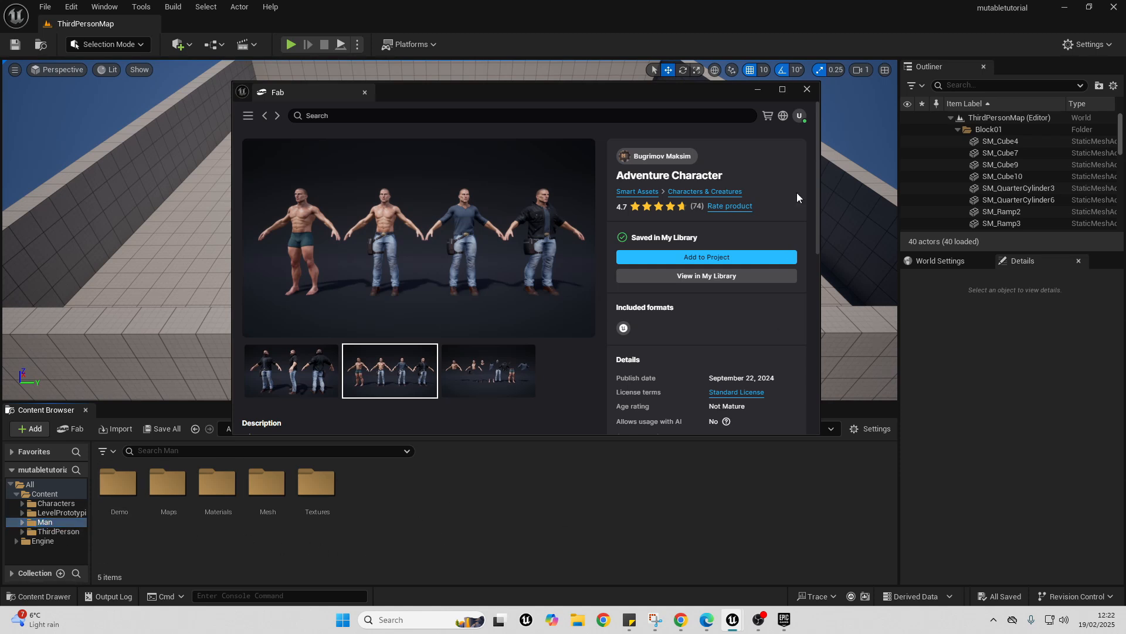
click(758, 89)
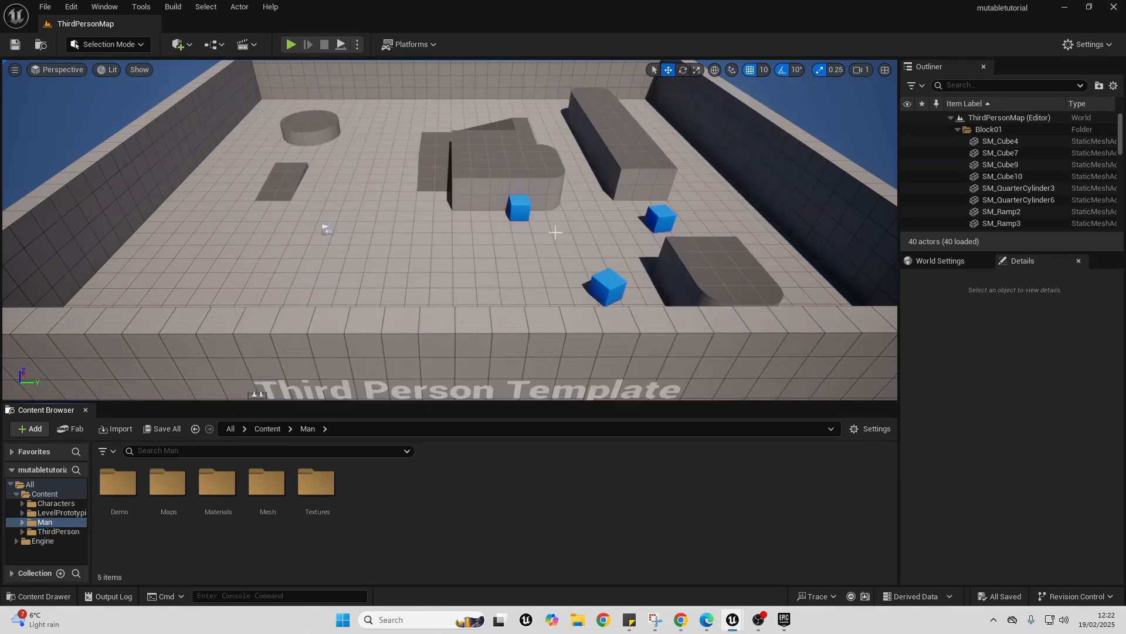
- Search the project's plugins for "muta" and enable the Mutable plugin, accepting the beta warning
click(70, 7)
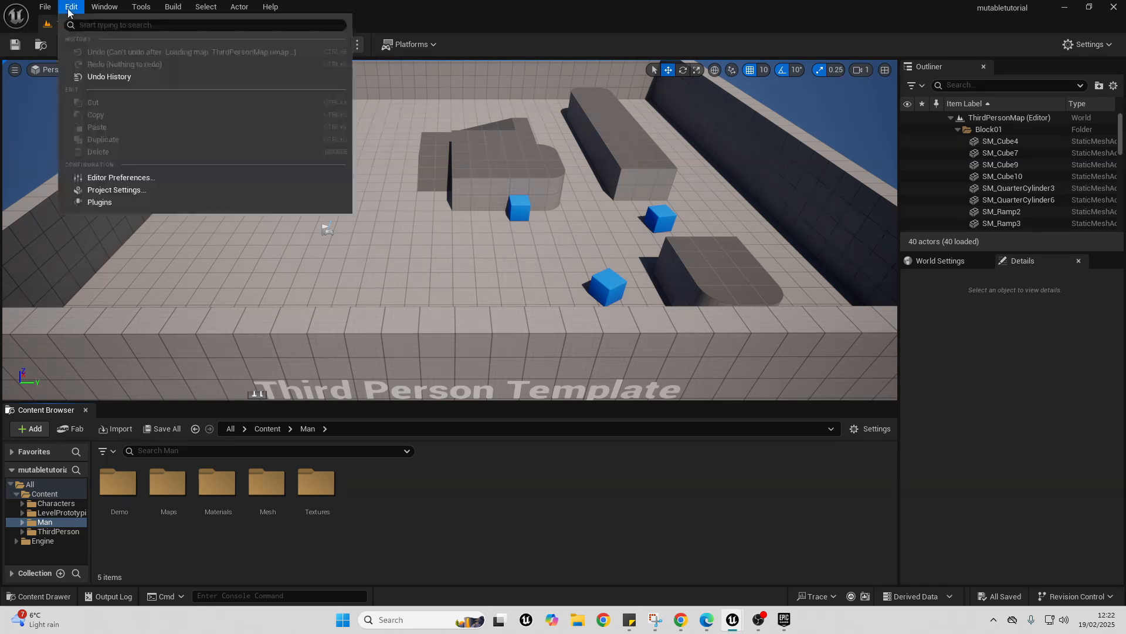
click(97, 201)
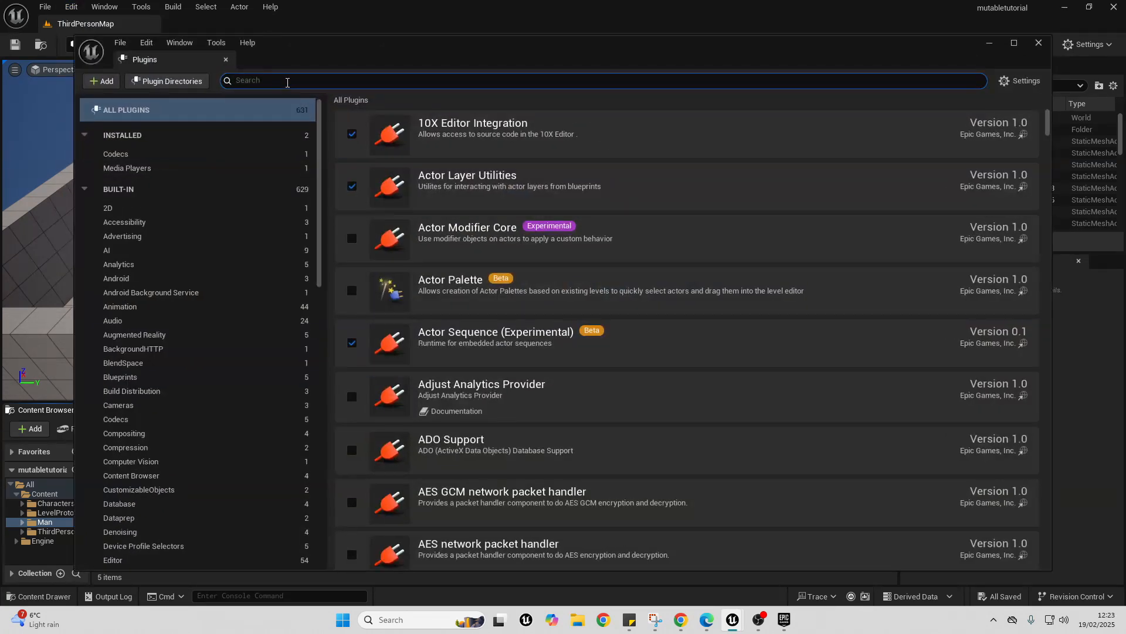
text(muta)
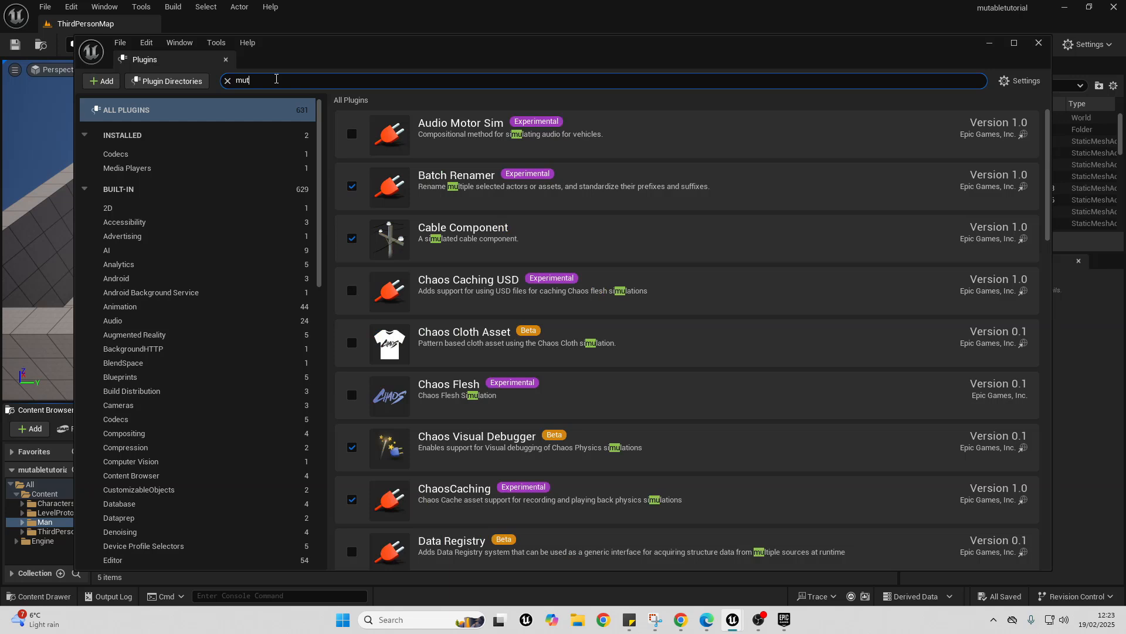
click(352, 186)
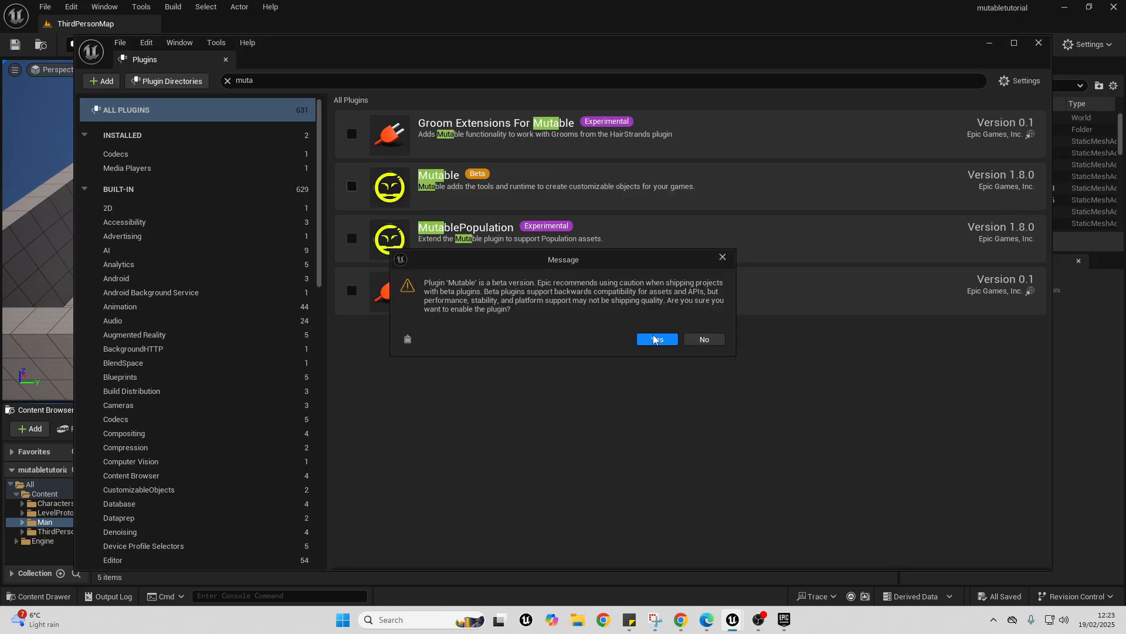
click(656, 339)
- Enable Groom Extensions For Mutable, MutablePopulation and RigLogic Extensions For Mutable, accepting the experimental warnings, and restart the editor
click(351, 136)
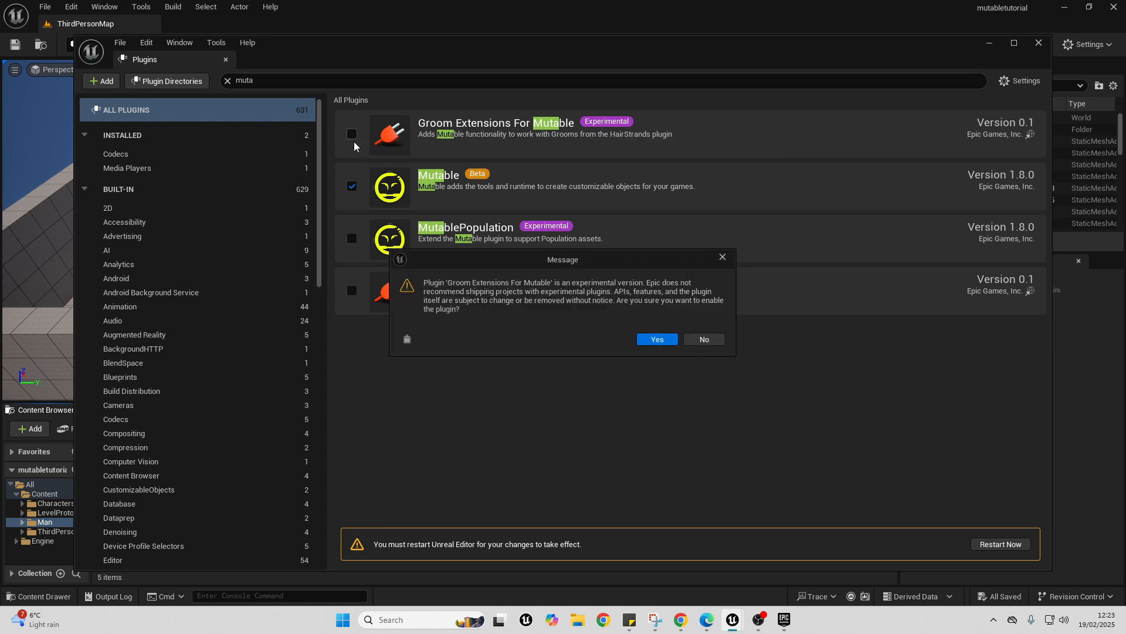
click(656, 339)
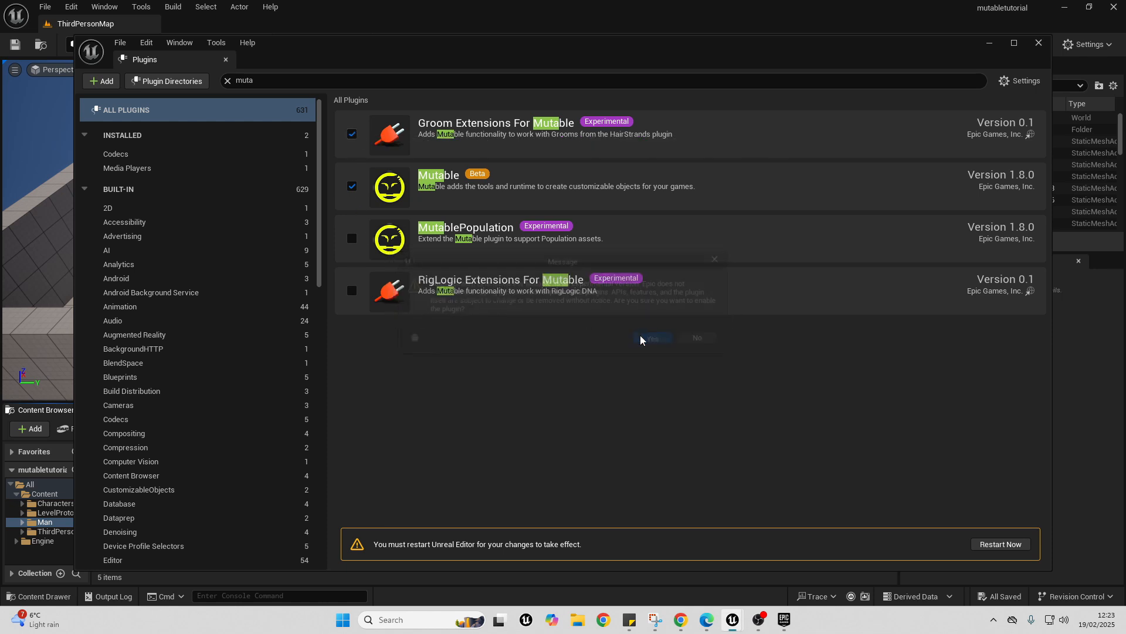
click(352, 239)
click(657, 338)
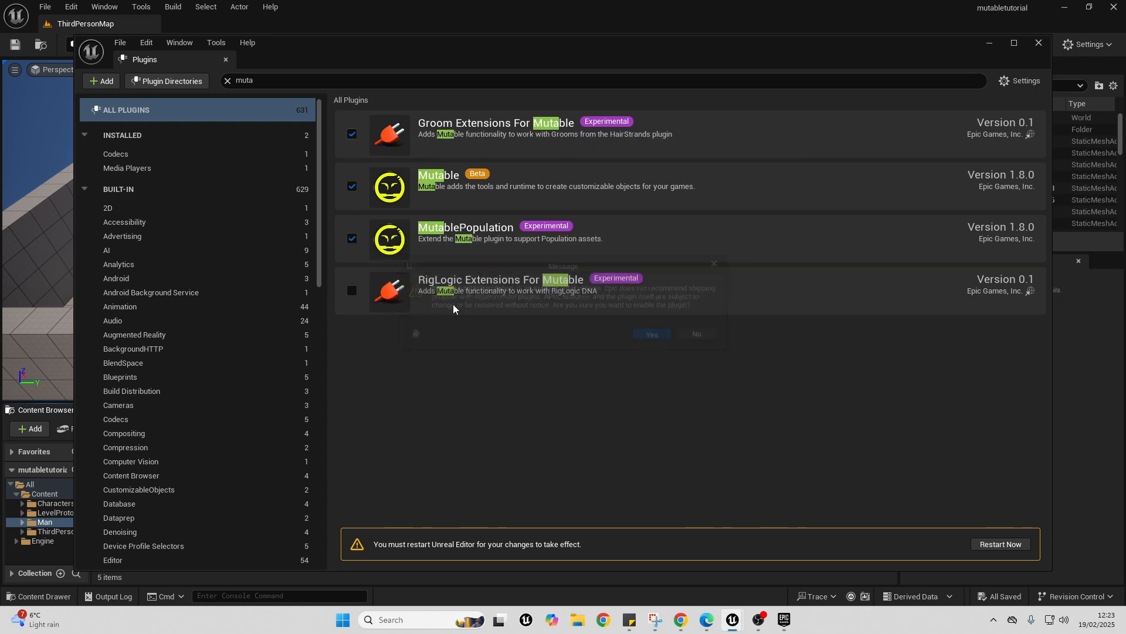
click(353, 291)
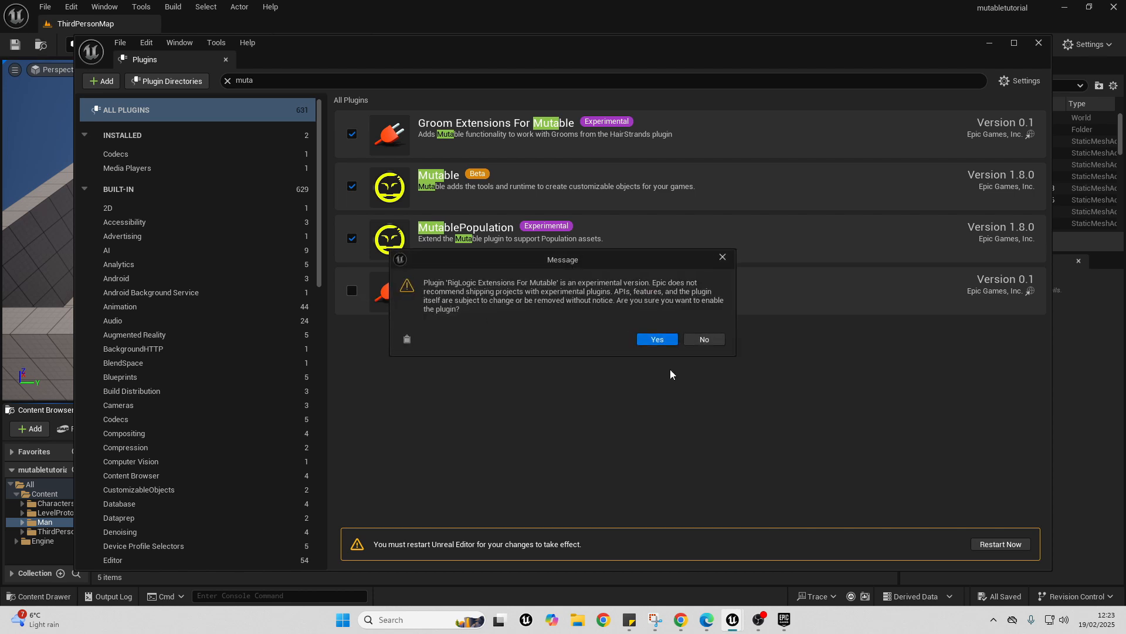
click(657, 339)
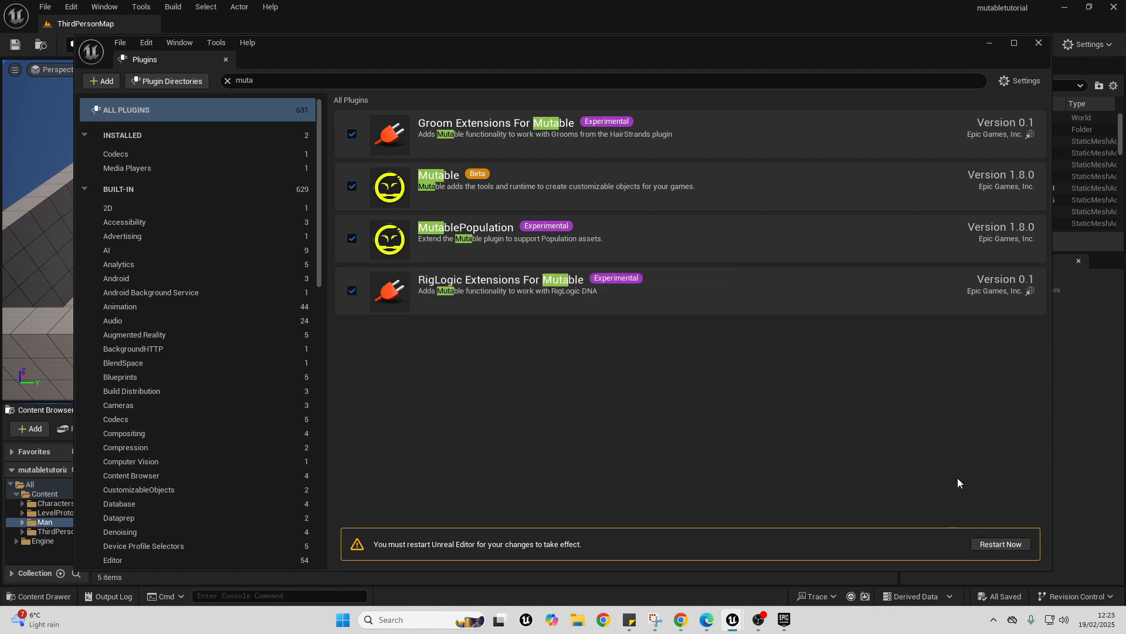
click(991, 544)
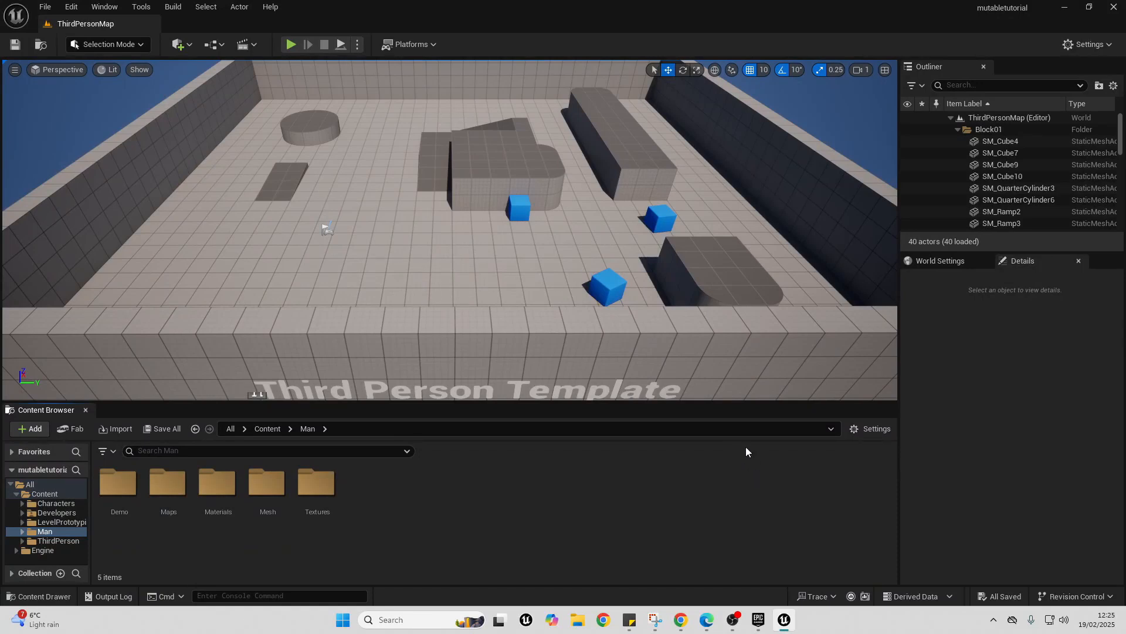
- Create a new folder directly inside the project's Content folder
click(267, 428)
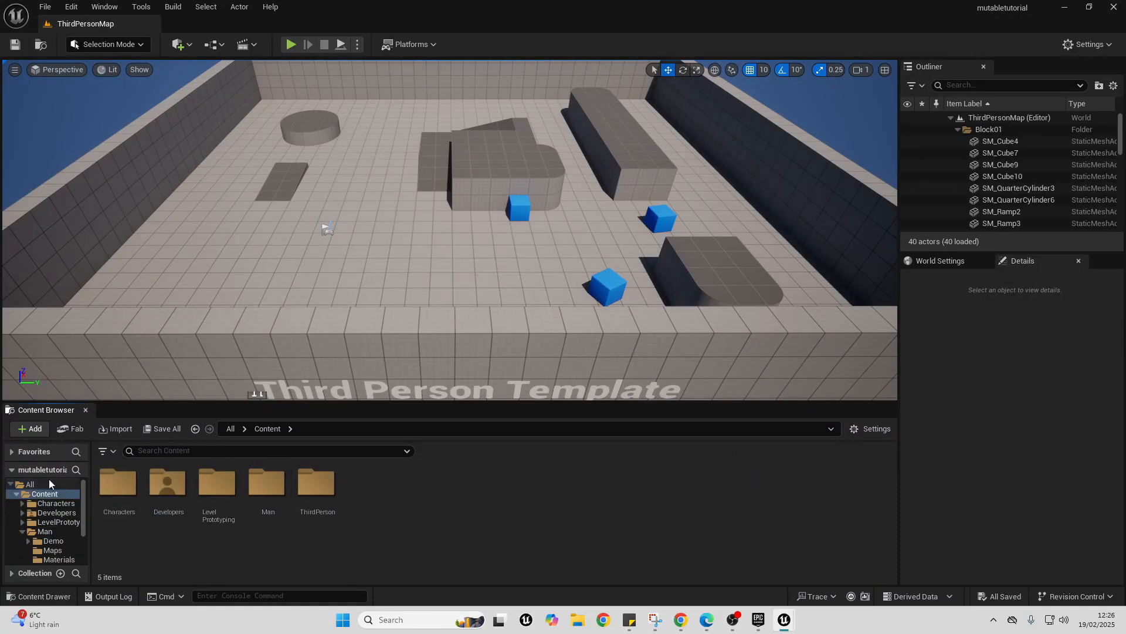
right_click(371, 517)
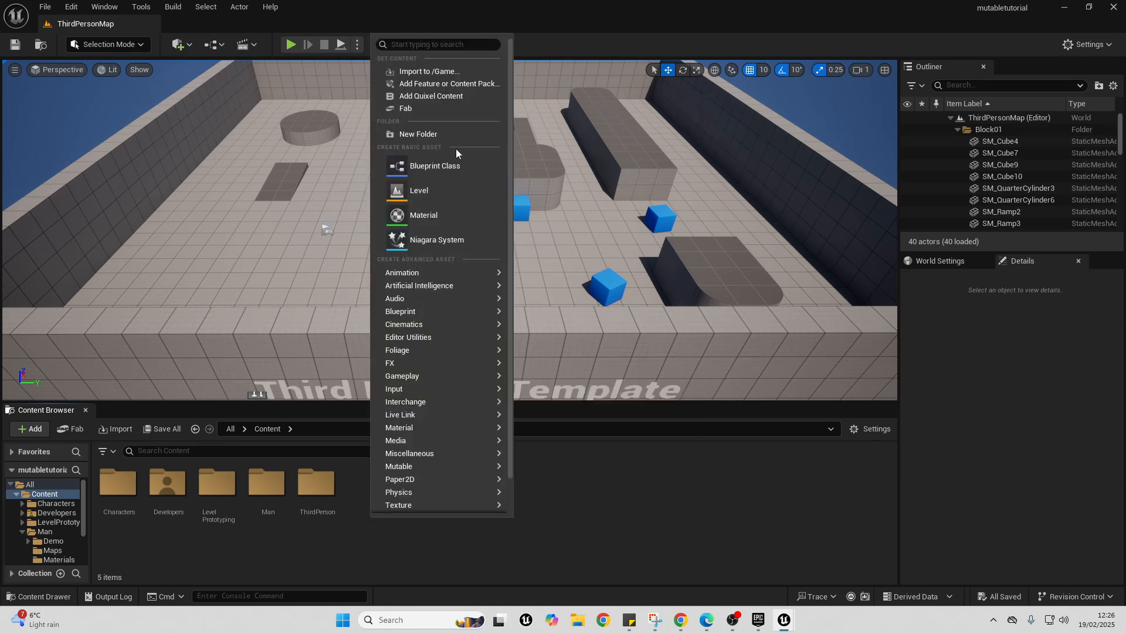
click(438, 135)
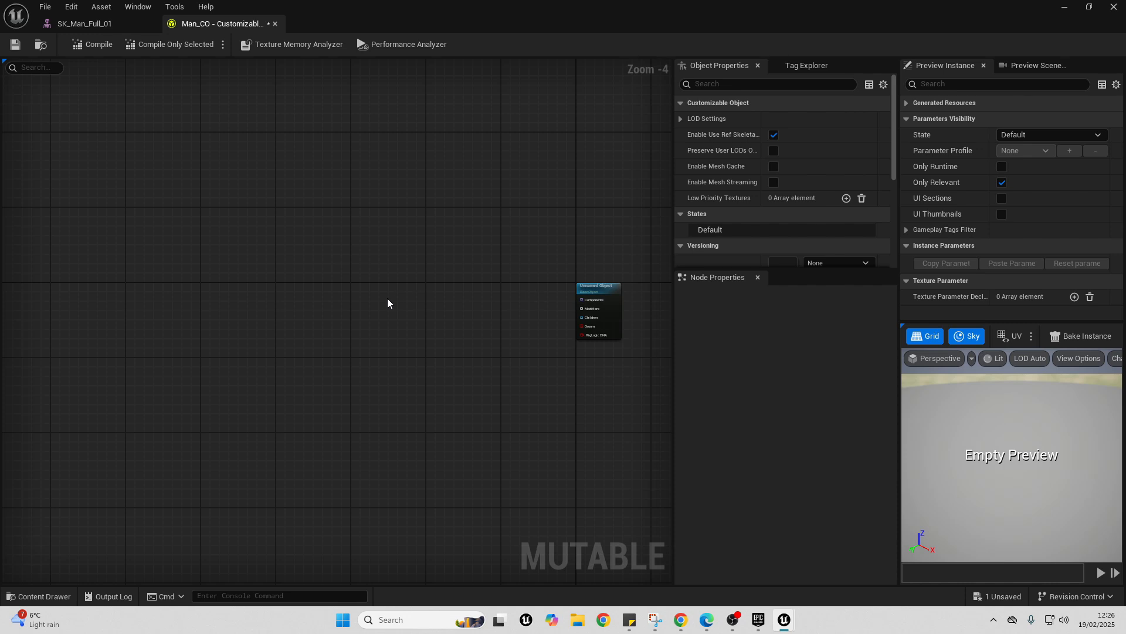
- Add a Skeletal Mesh node to the Man_CO graph and assign SK_Man_Full_01 to it
right_click(316, 311)
text(Ske)
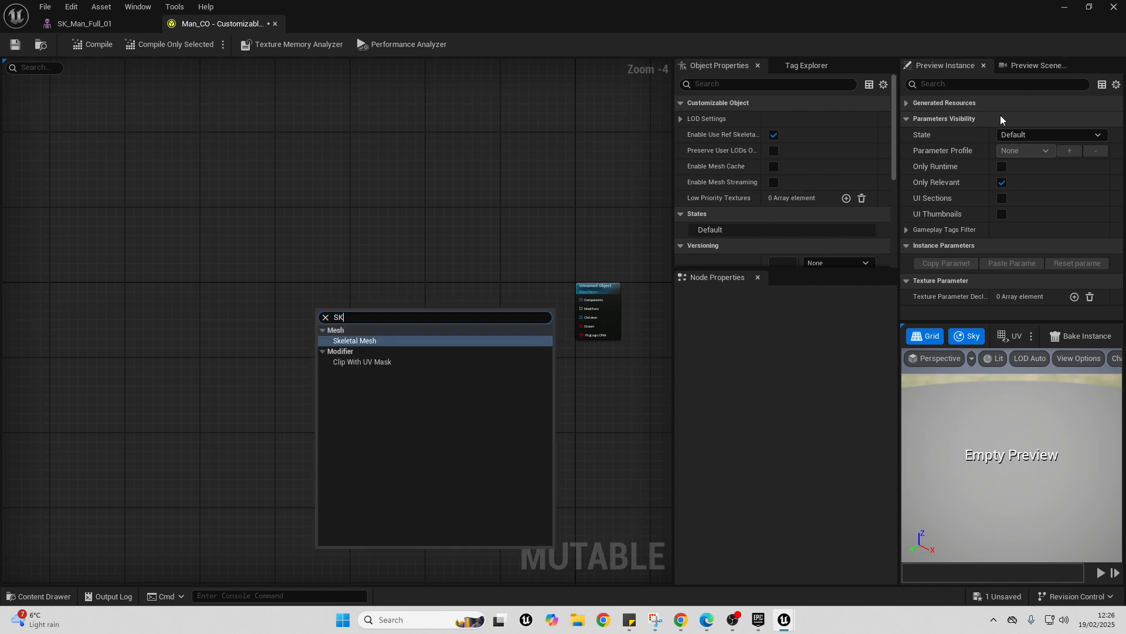
key(Return)
scroll(454, 234, up, 4)
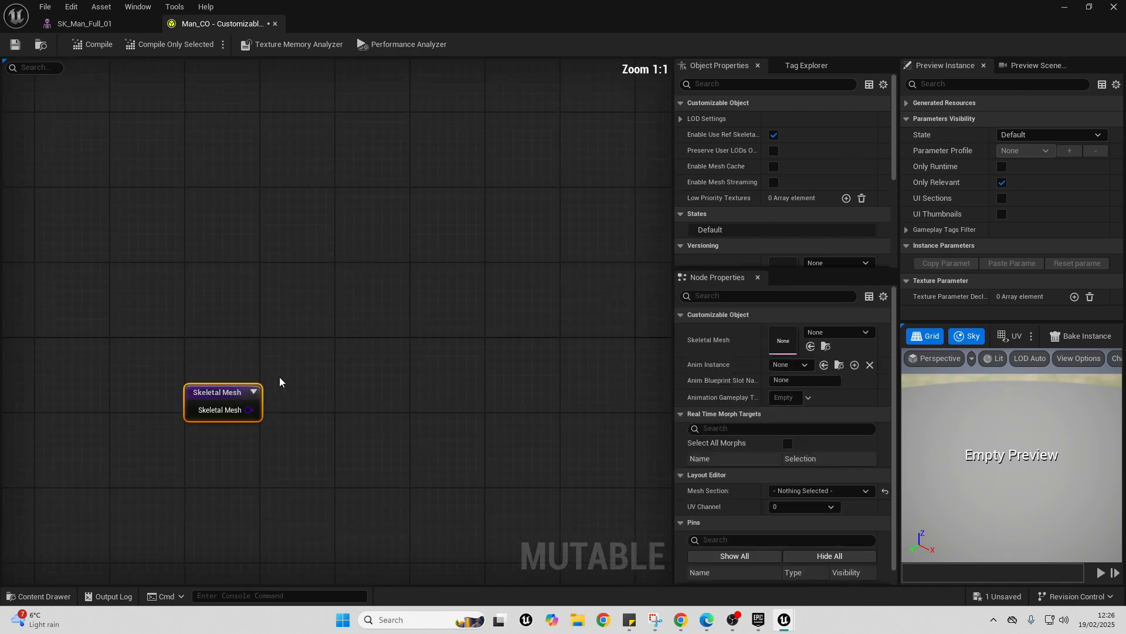
click(836, 332)
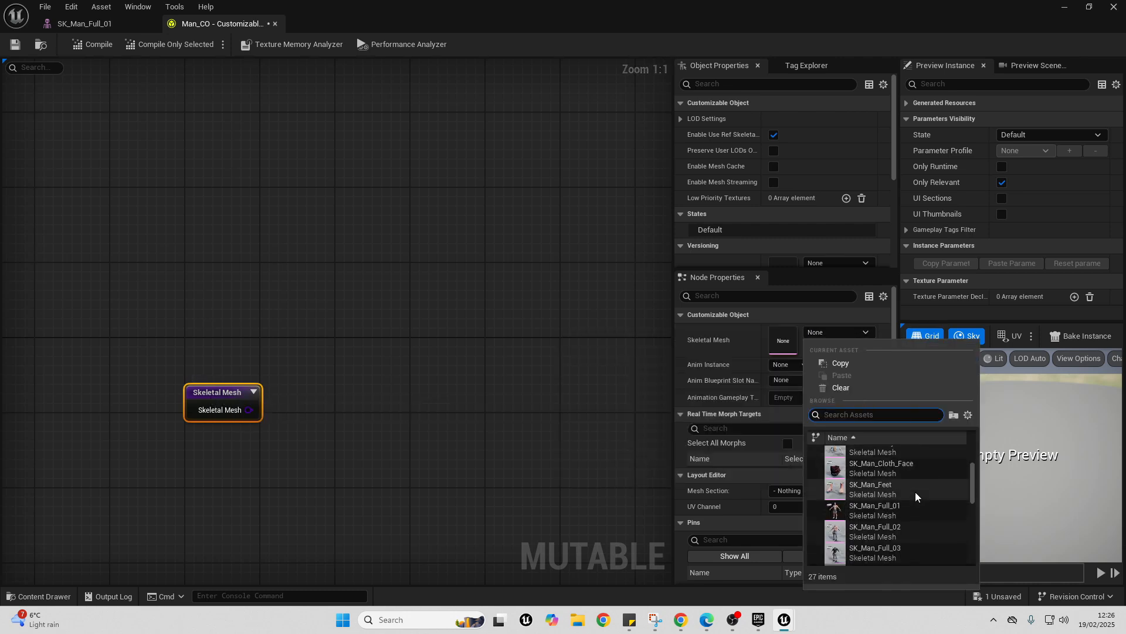
scroll(907, 469, down, 3)
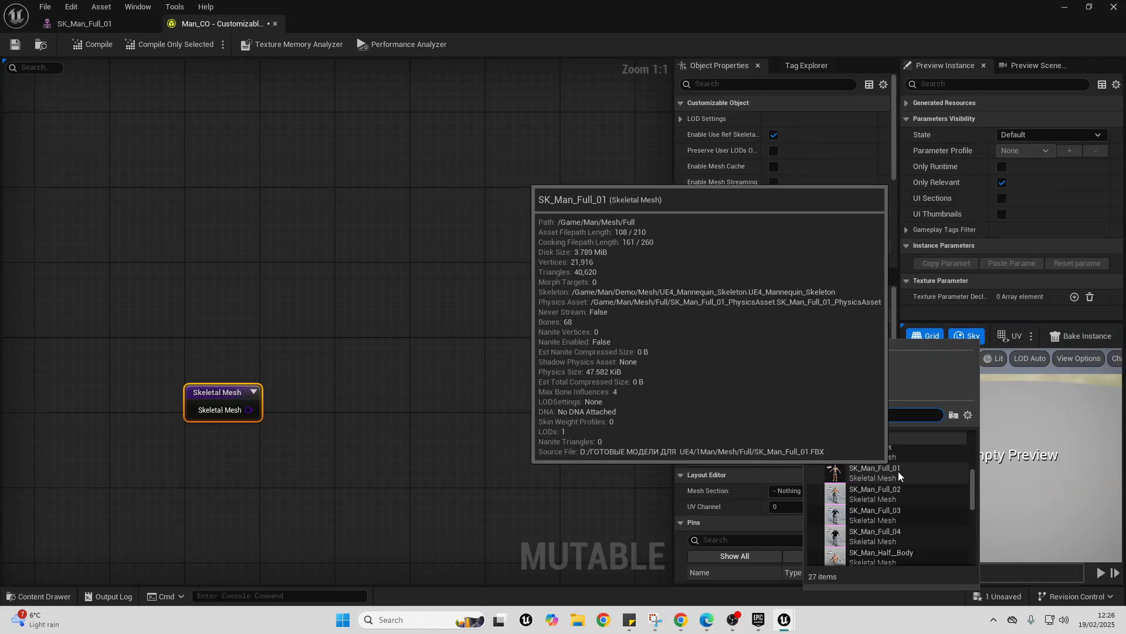
click(899, 470)
drag(285, 389, 351, 334)
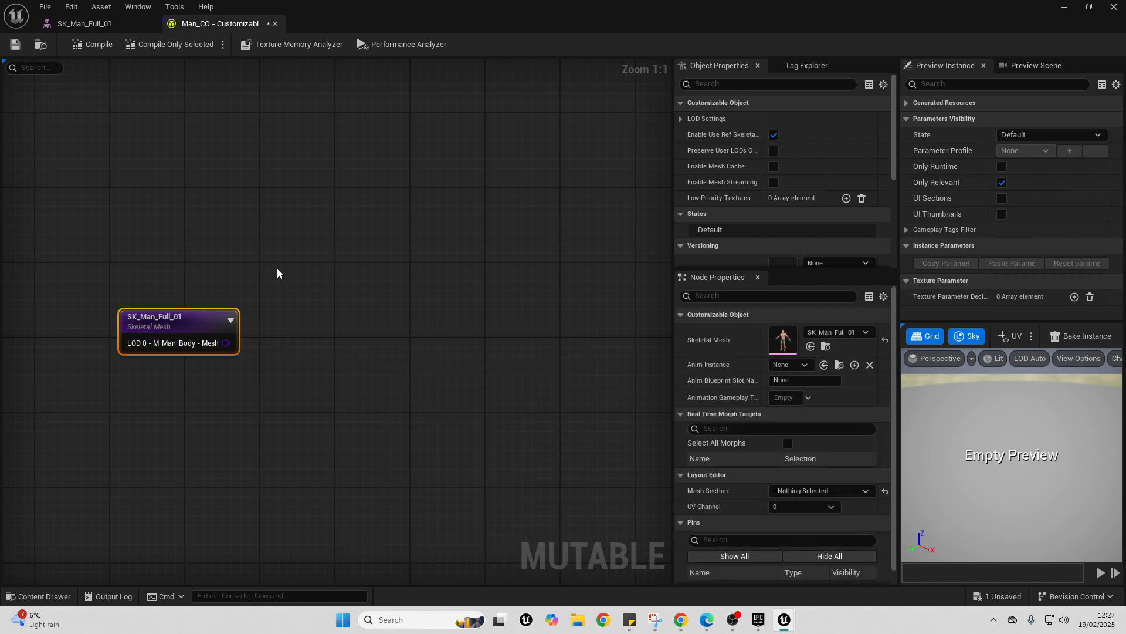
- Create a Mesh Section node from the body mesh output and look through the materials available for it
drag(225, 342, 374, 306)
text(MESH SEC)
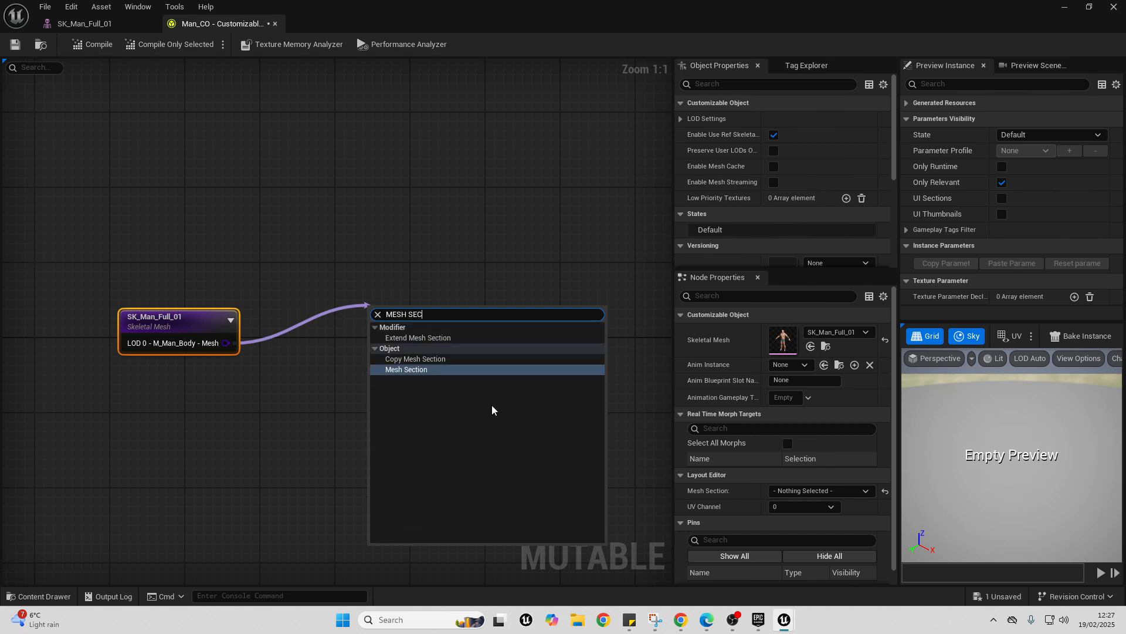
click(427, 369)
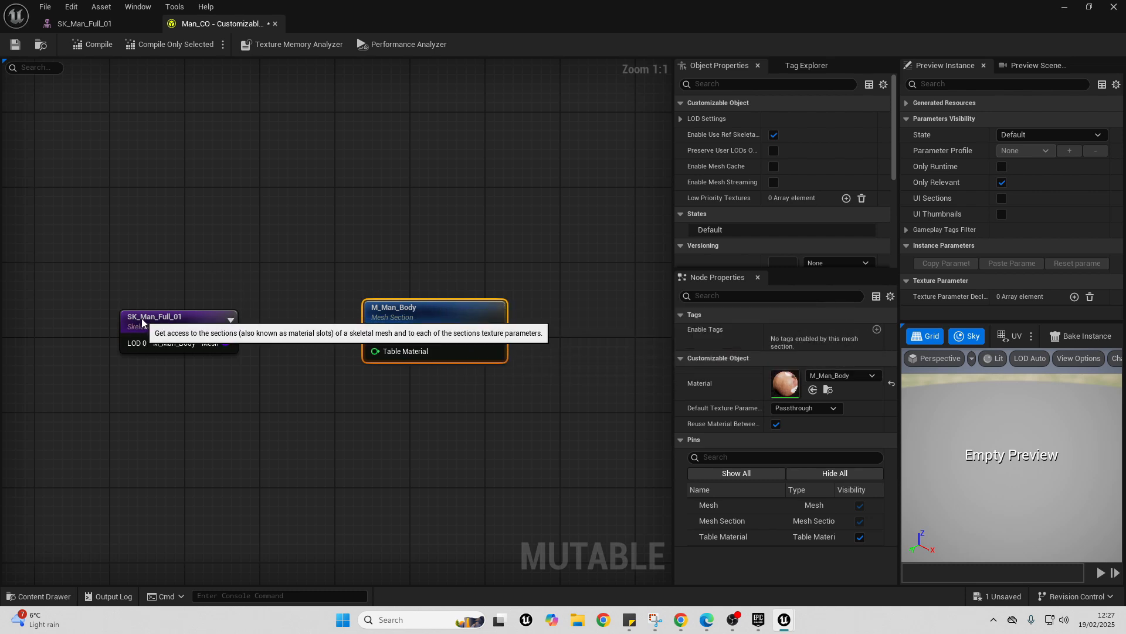
click(854, 374)
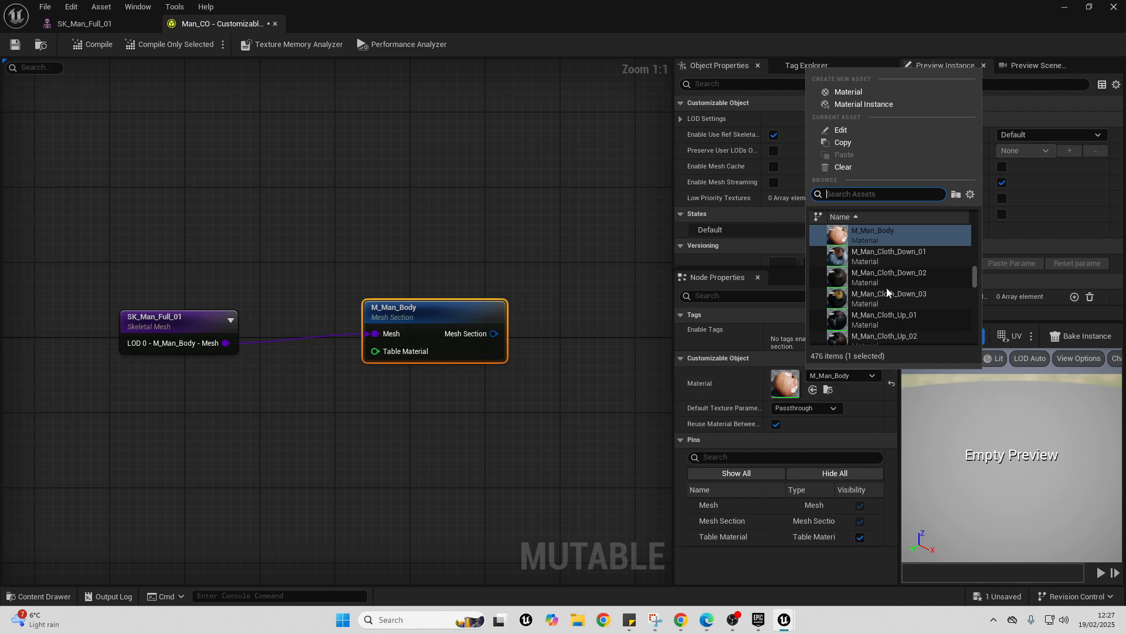
click(478, 152)
- Add a Mesh Component node fed by the M_Man_Body section's Mesh Section output
scroll(479, 152, down, 2)
drag(232, 236, 481, 309)
drag(442, 273, 395, 274)
scroll(282, 288, up, 2)
text(MESH CO)
key(Return)
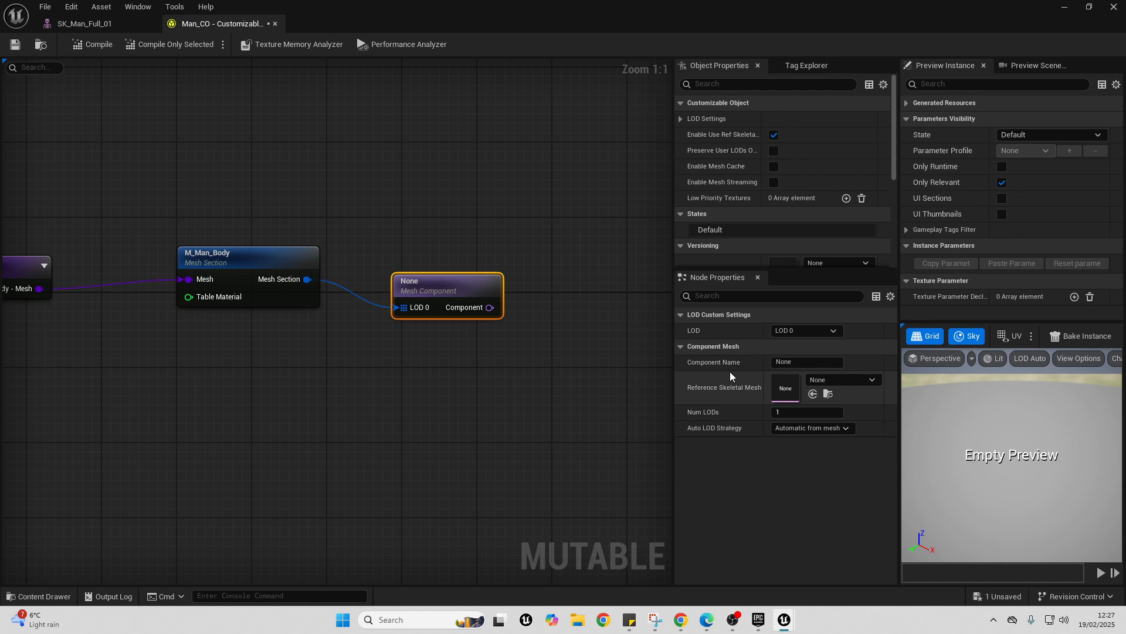
- Set the mesh component's reference skeletal mesh to SK_Man_Full_01 and its component name to Character
click(847, 381)
scroll(909, 319, down, 5)
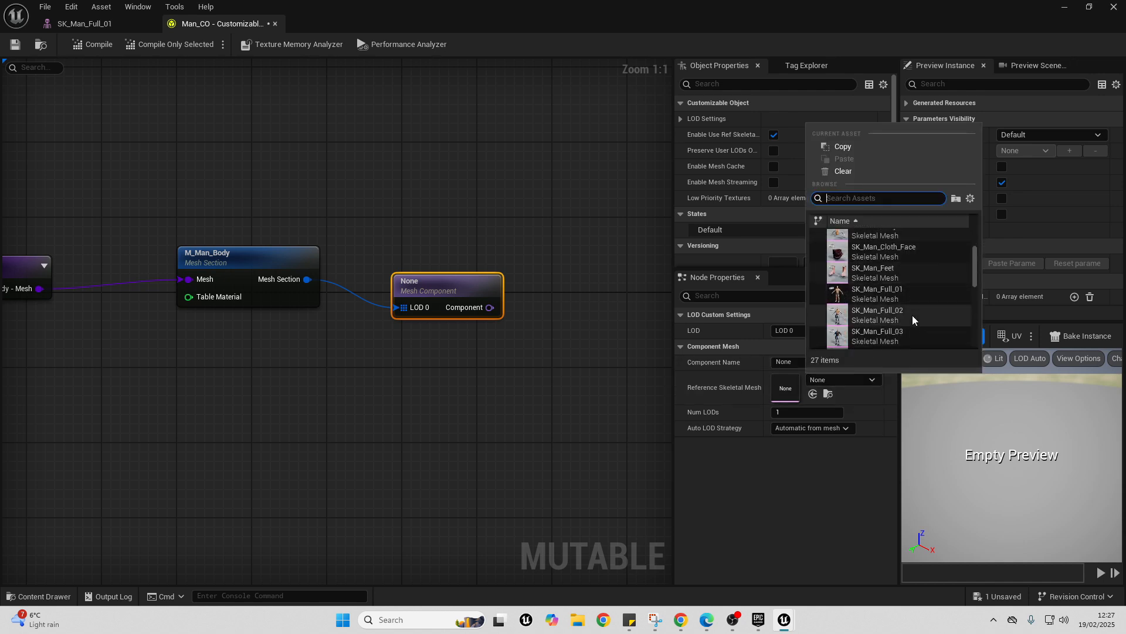
click(888, 295)
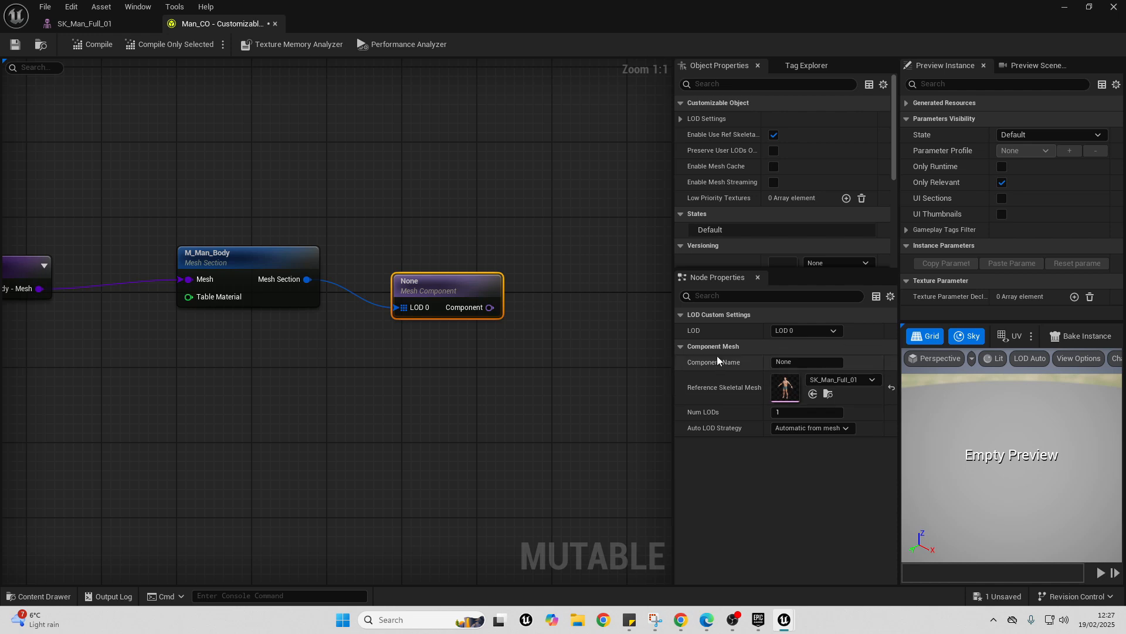
click(809, 362)
text(cter)
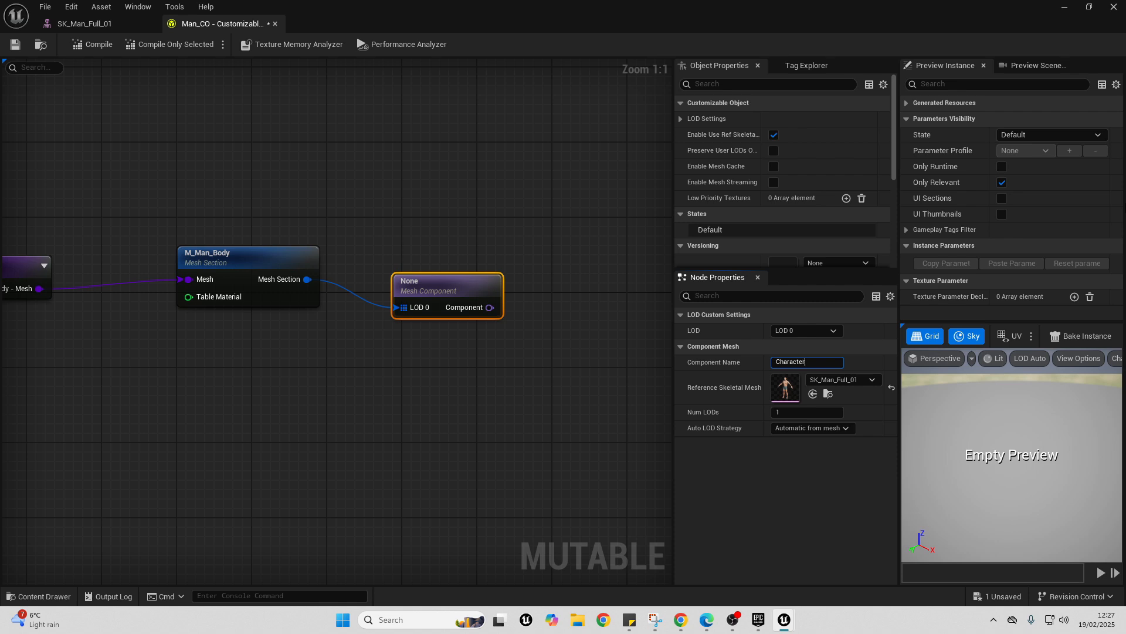
key(Return)
- Connect the Character component to the base object's Components input and compile the customizable object
right_drag(382, 274, 159, 281)
drag(272, 317, 573, 333)
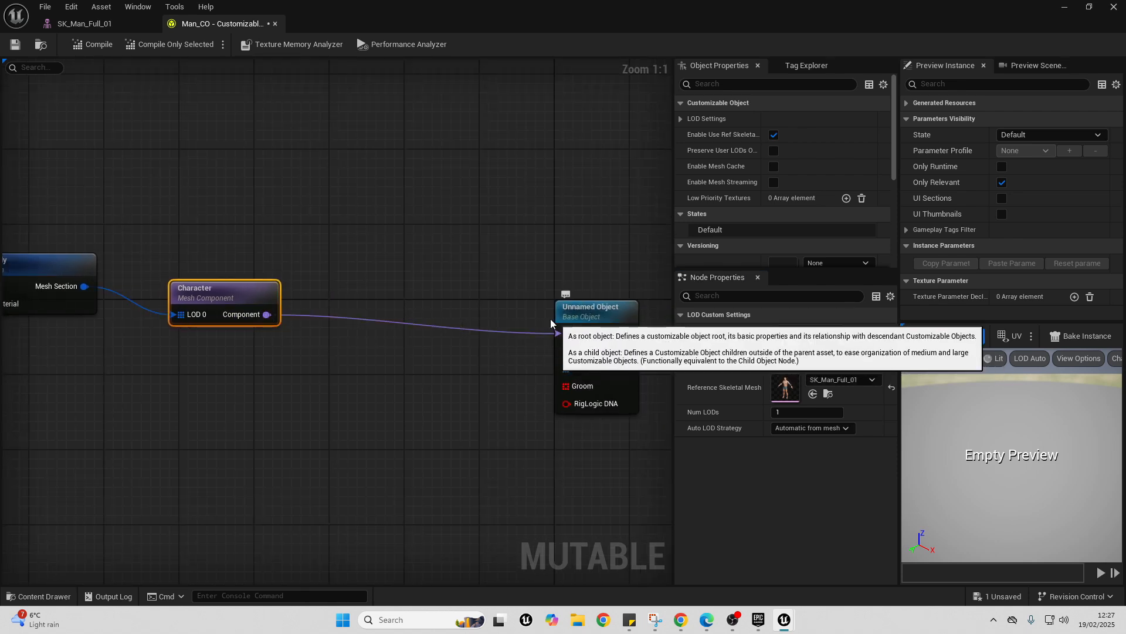
click(88, 47)
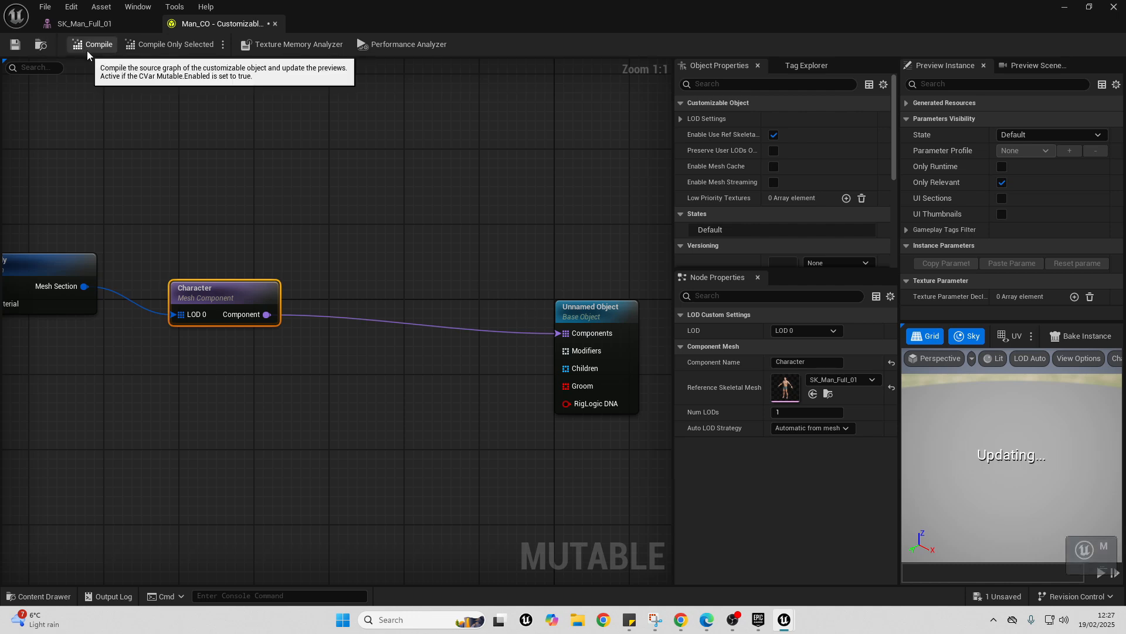
drag(939, 463, 957, 416)
scroll(953, 453, up, 2)
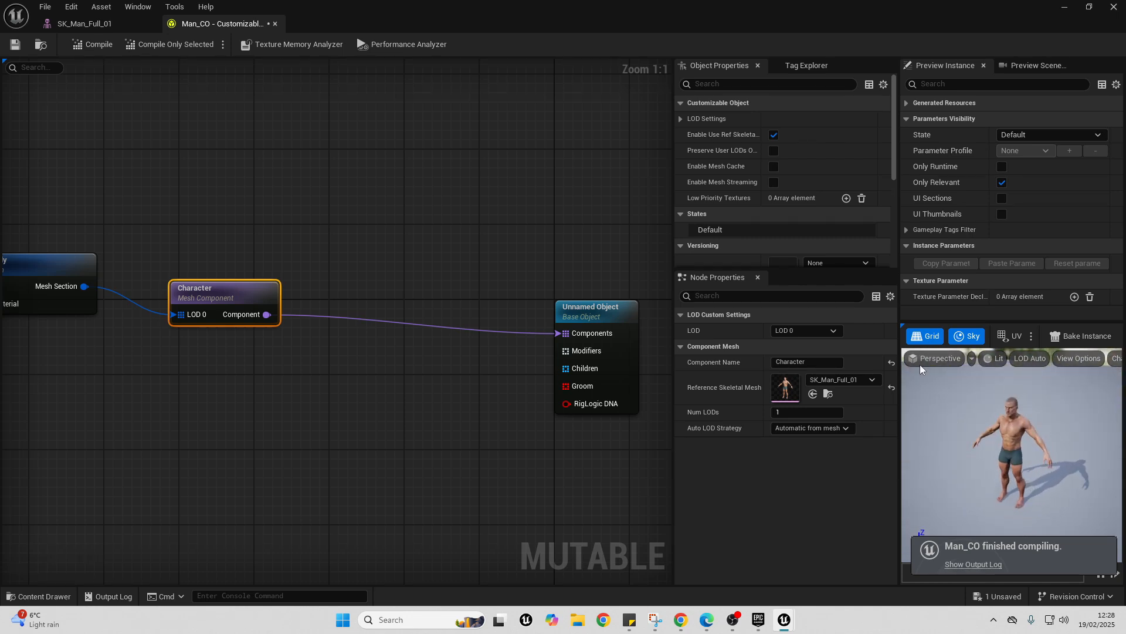
- Add a second Skeletal Mesh node below the body mesh and assign SK_Man_Jacket to it
scroll(266, 364, down, 3)
right_drag(266, 365, 506, 334)
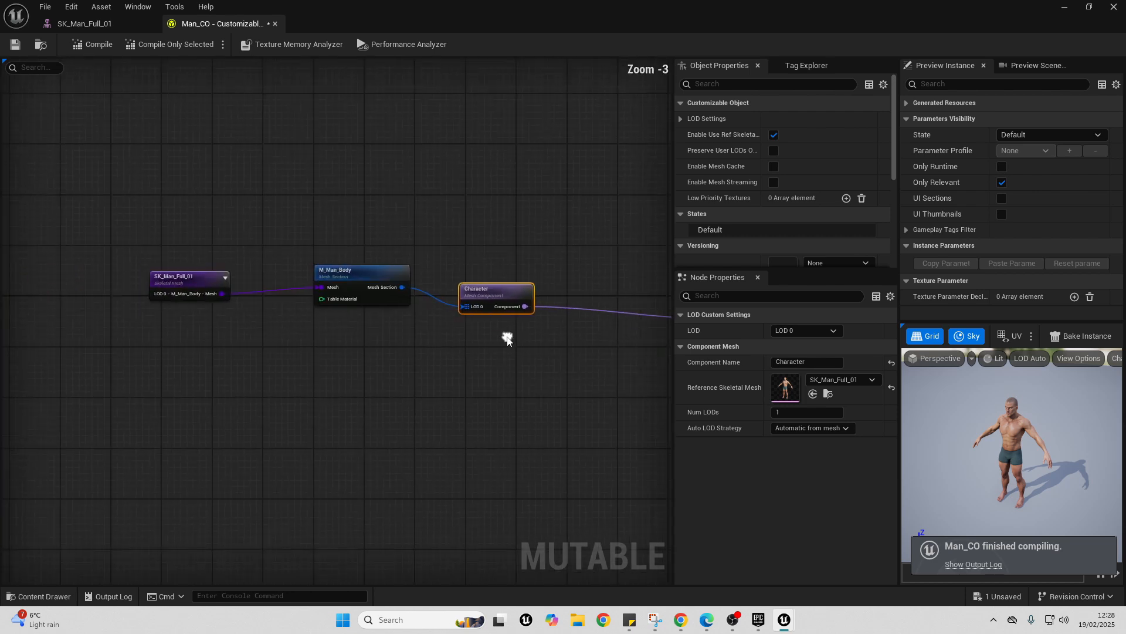
scroll(113, 361, up, 1)
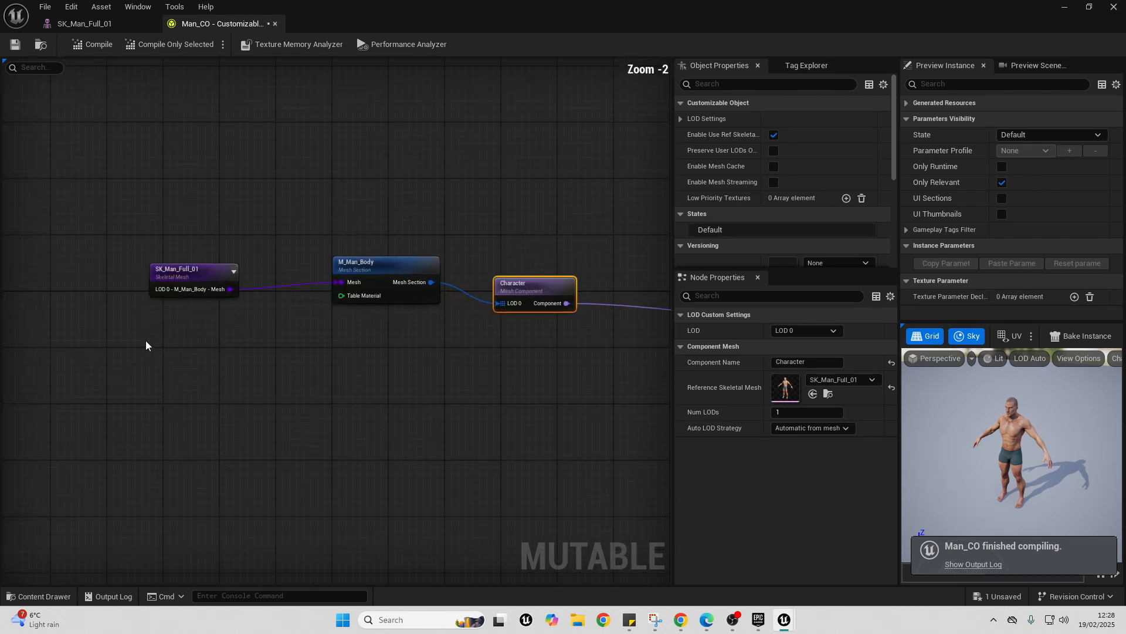
right_click(145, 374)
text(skel)
key(Return)
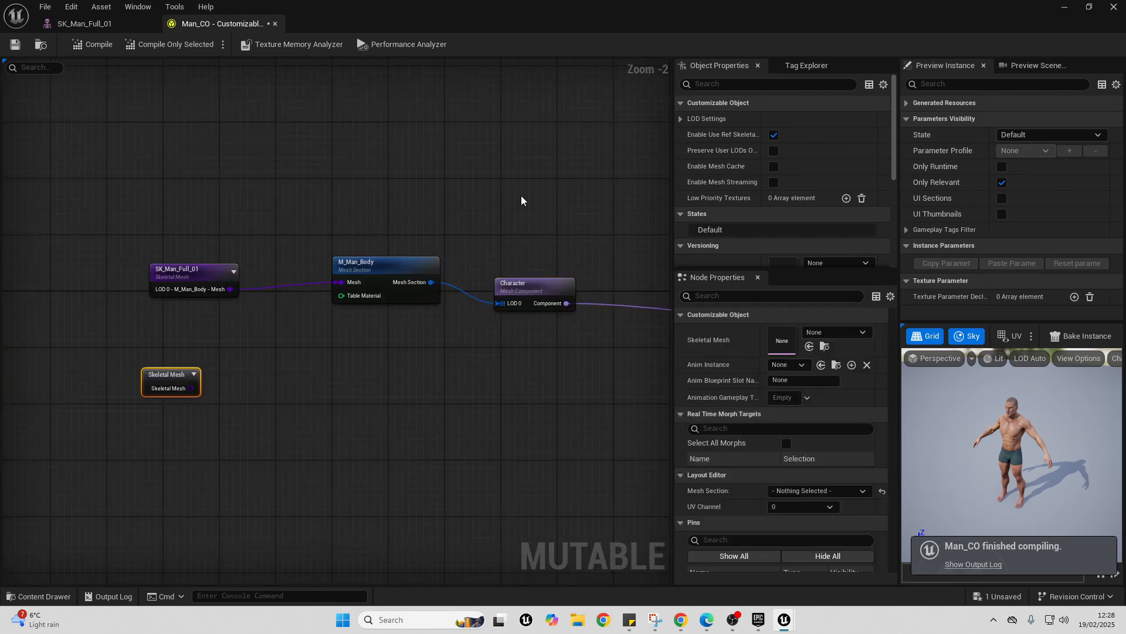
click(858, 333)
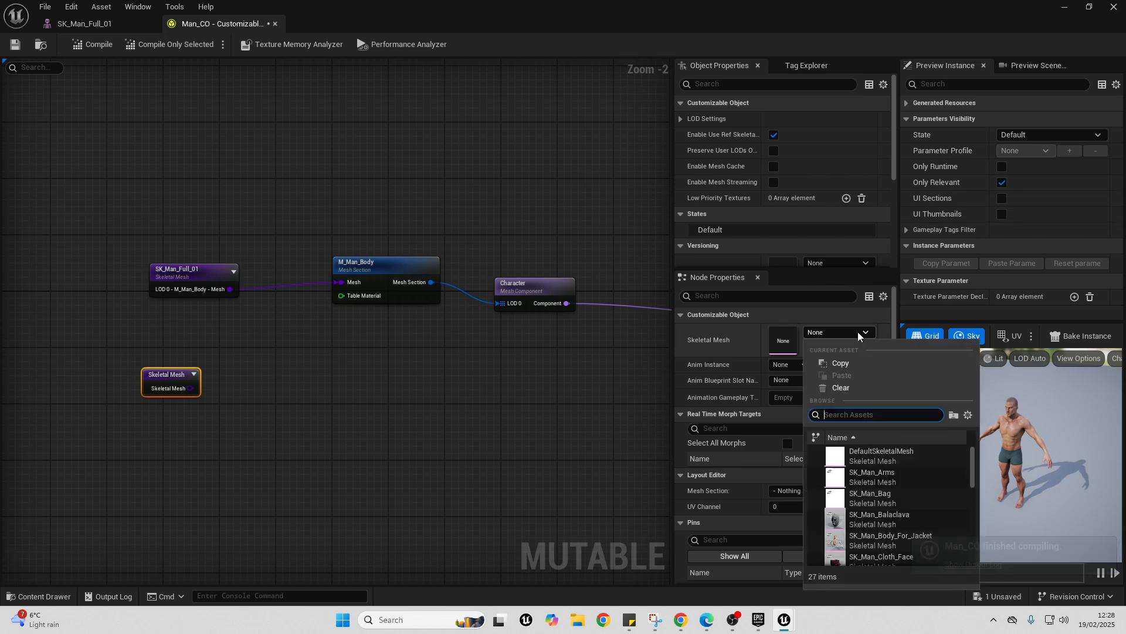
scroll(924, 479, down, 7)
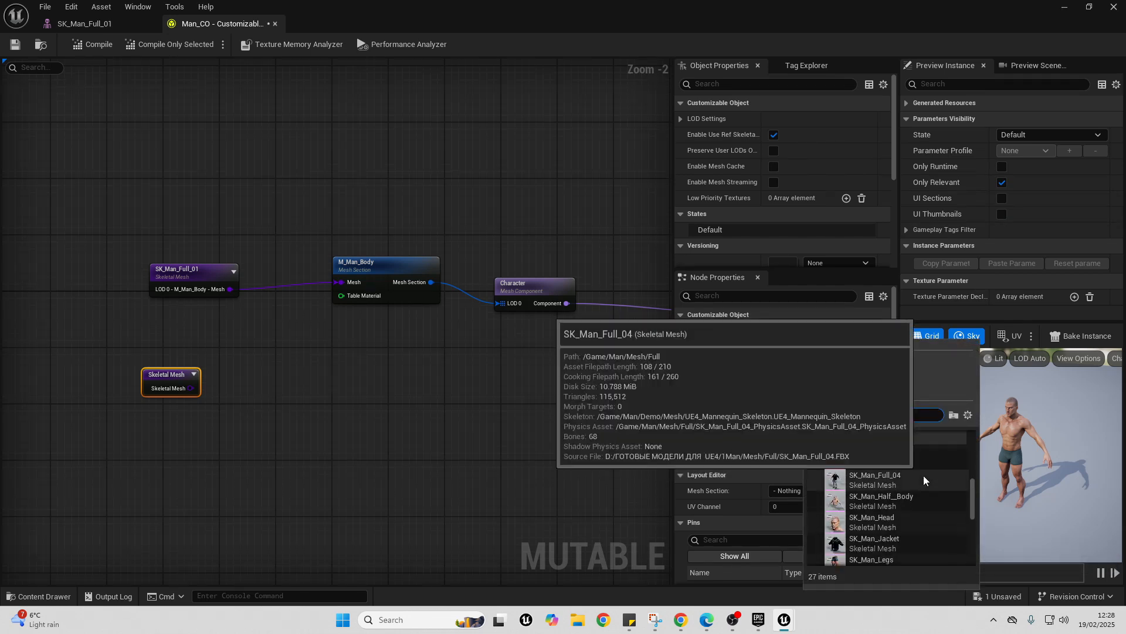
click(887, 504)
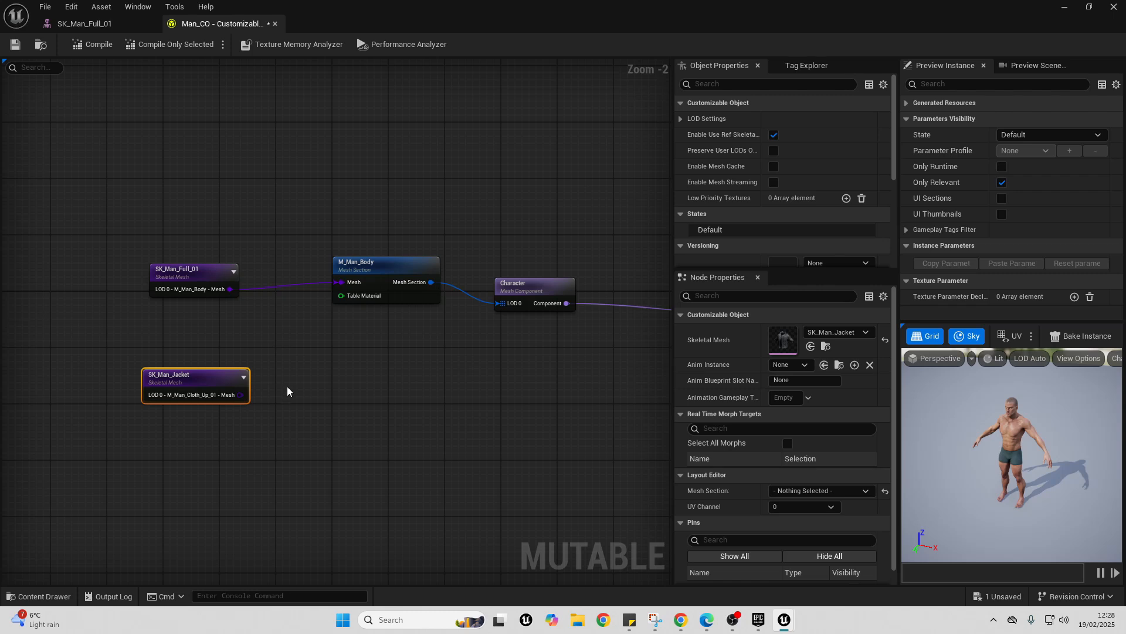
- Create a Mesh Section node from the SK_Man_Jacket mesh output
drag(241, 394, 347, 383)
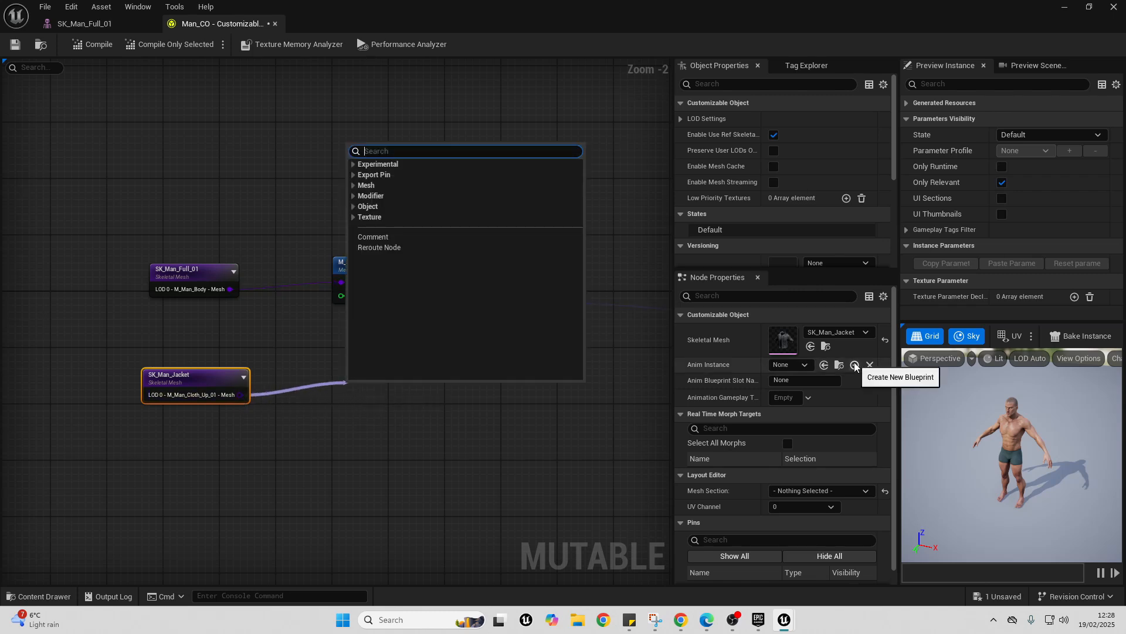
text(mesh sect)
key(Return)
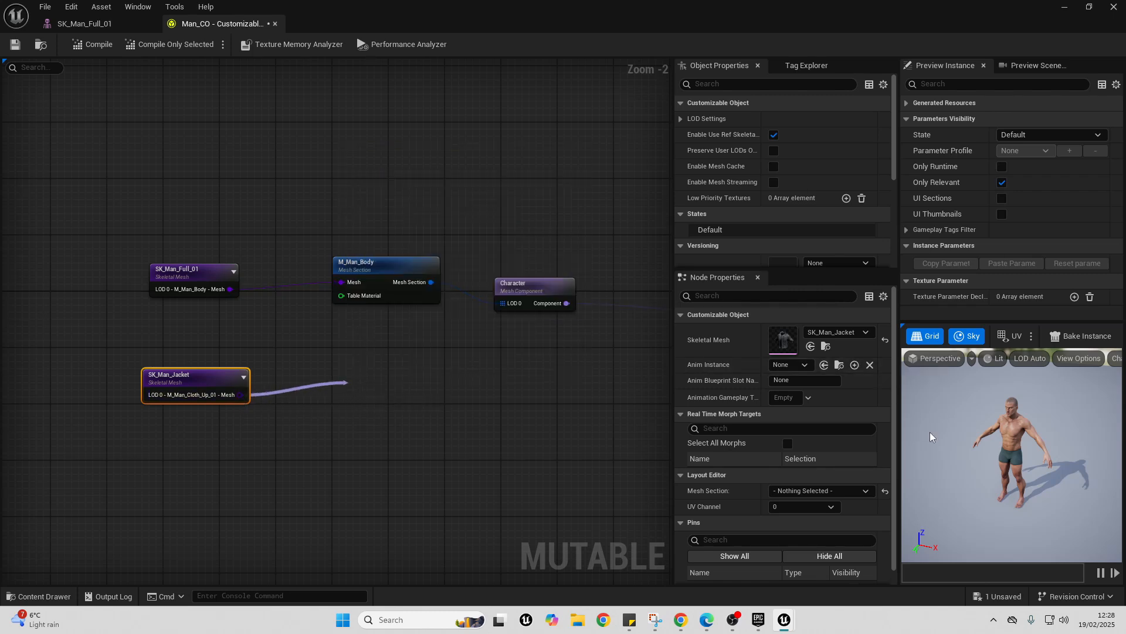
- Add an Add To Mesh Component node to the jacket's mesh section and set its parent component name to Character
right_drag(506, 380, 372, 359)
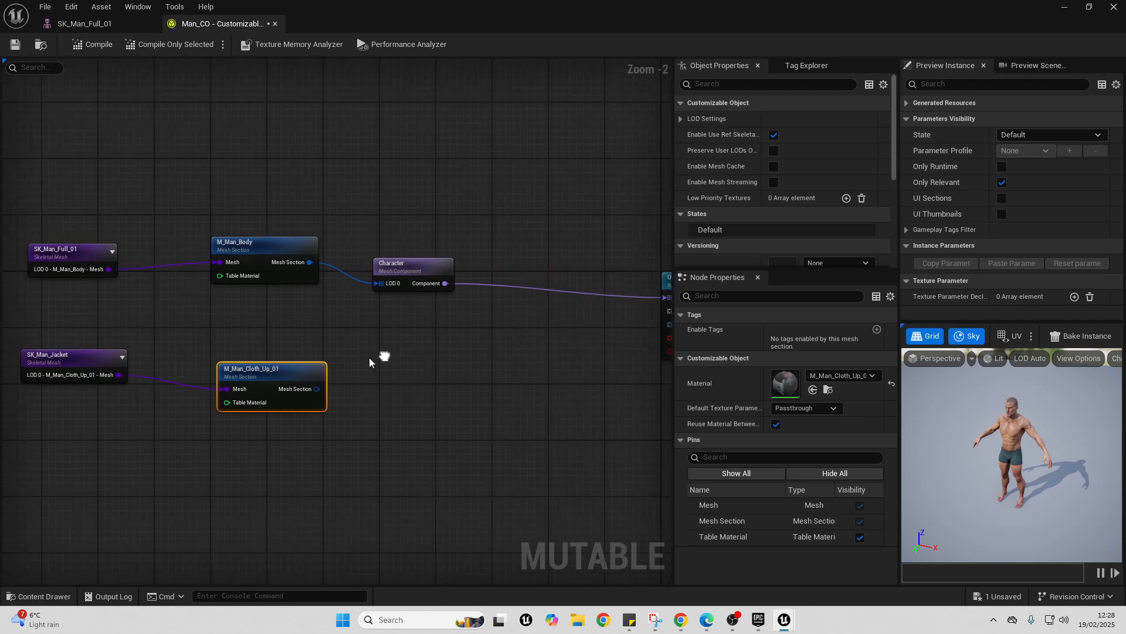
drag(312, 387, 376, 370)
text(add)
click(454, 164)
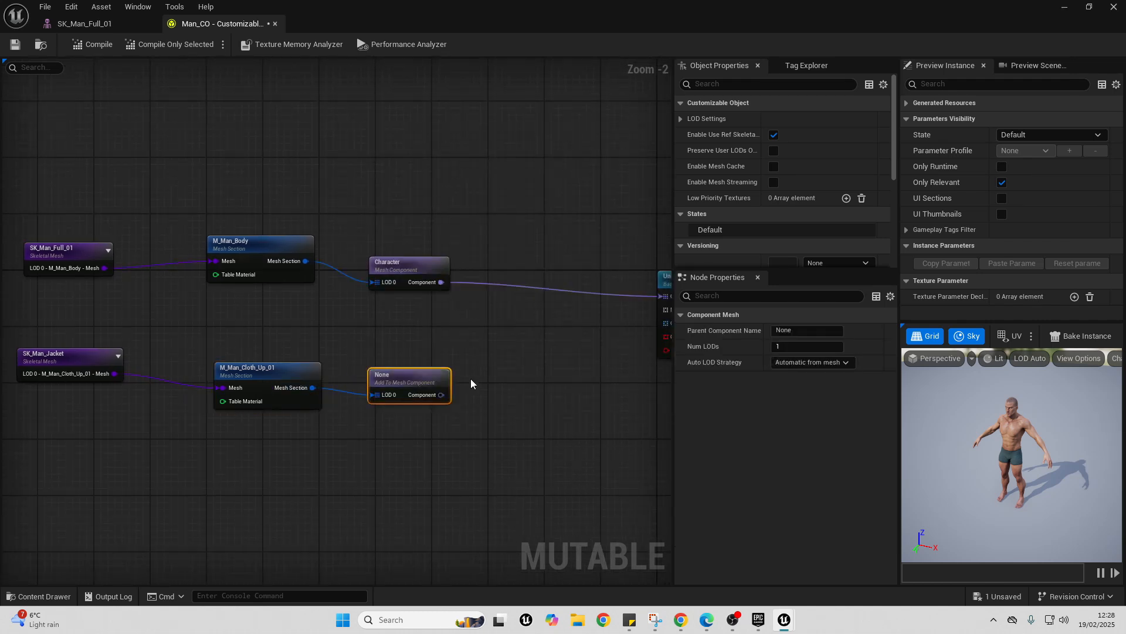
click(415, 263)
click(812, 361)
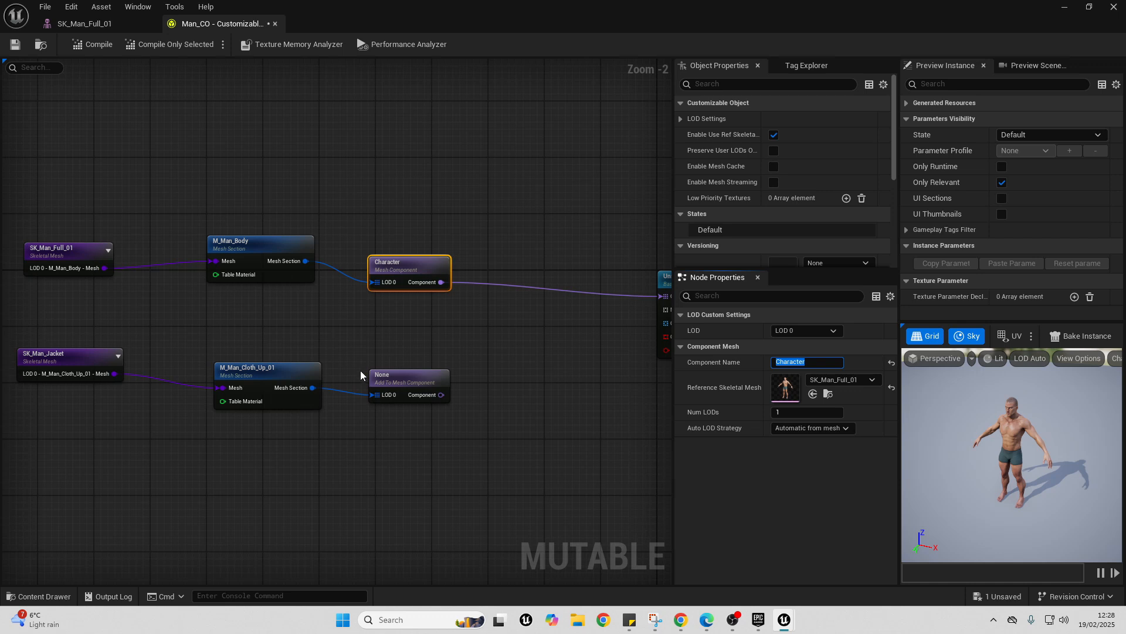
click(456, 389)
- Create a Child Object node from the jacket component's output and name it Jacket
drag(441, 394, 523, 367)
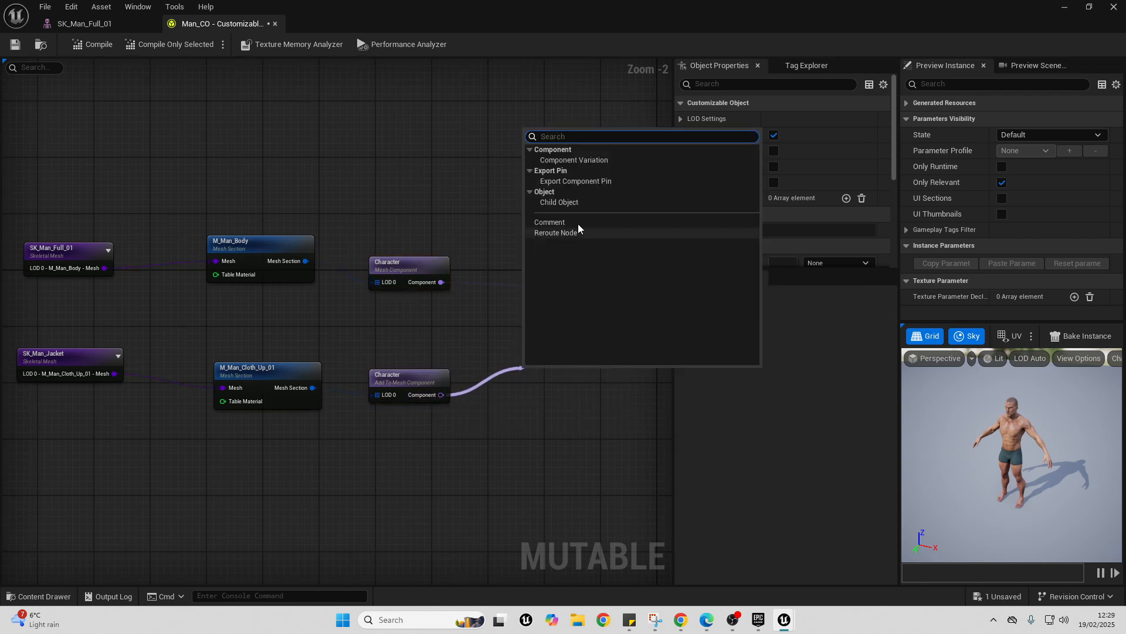
click(566, 203)
drag(562, 373, 541, 388)
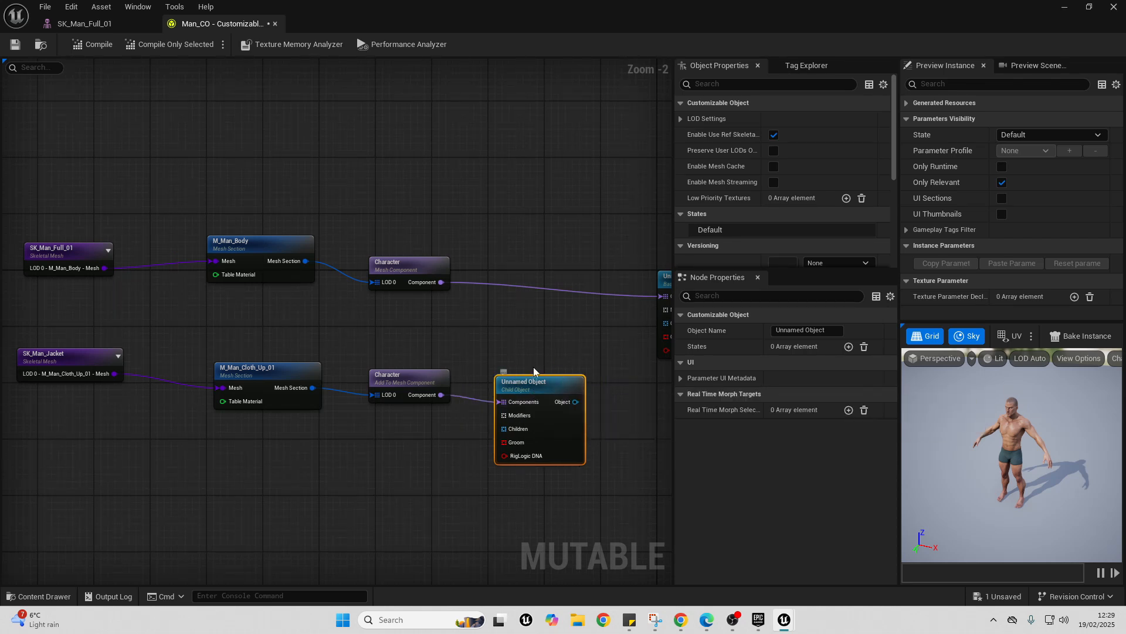
click(818, 330)
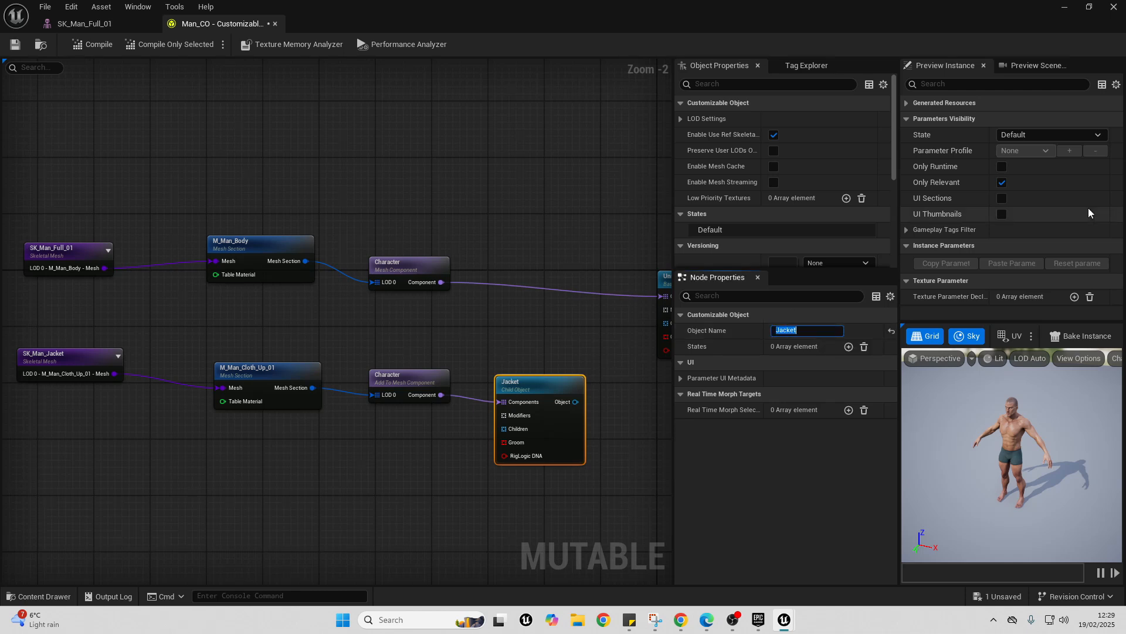
- Add an Object Group named Clothing from the Jacket object and connect it to the base object's Children input
right_drag(571, 400, 384, 369)
drag(384, 369, 453, 368)
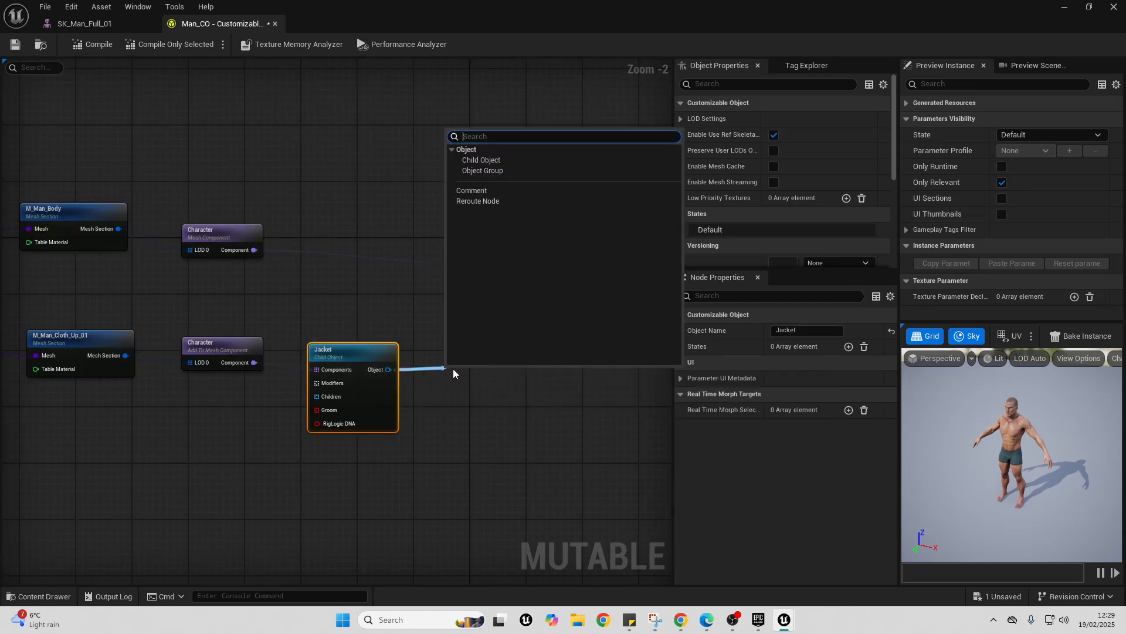
click(498, 173)
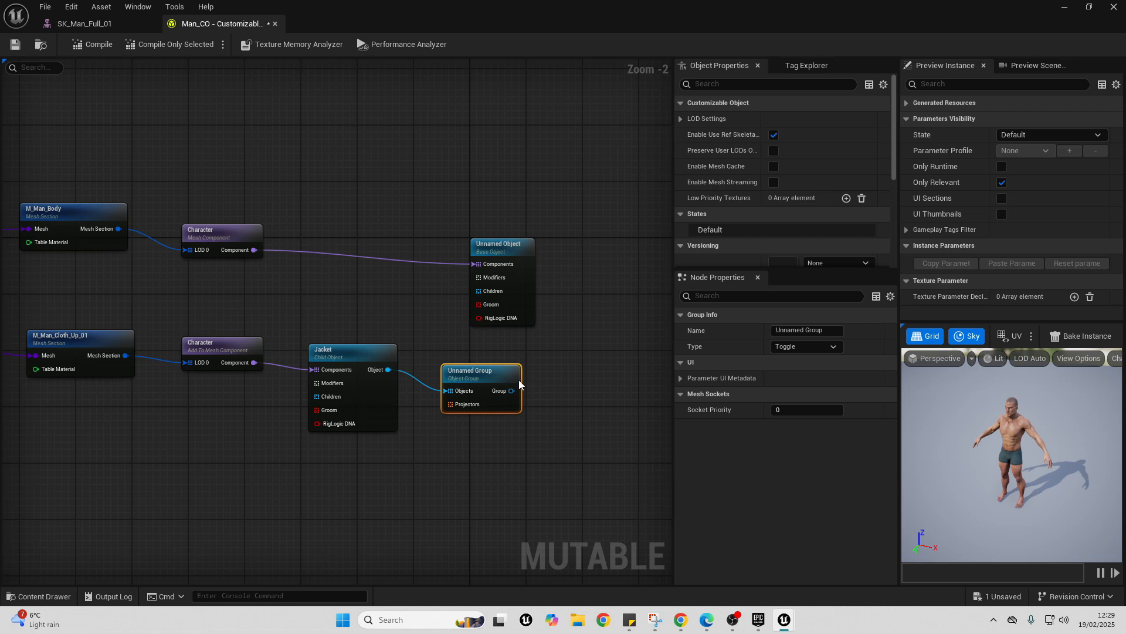
click(815, 331)
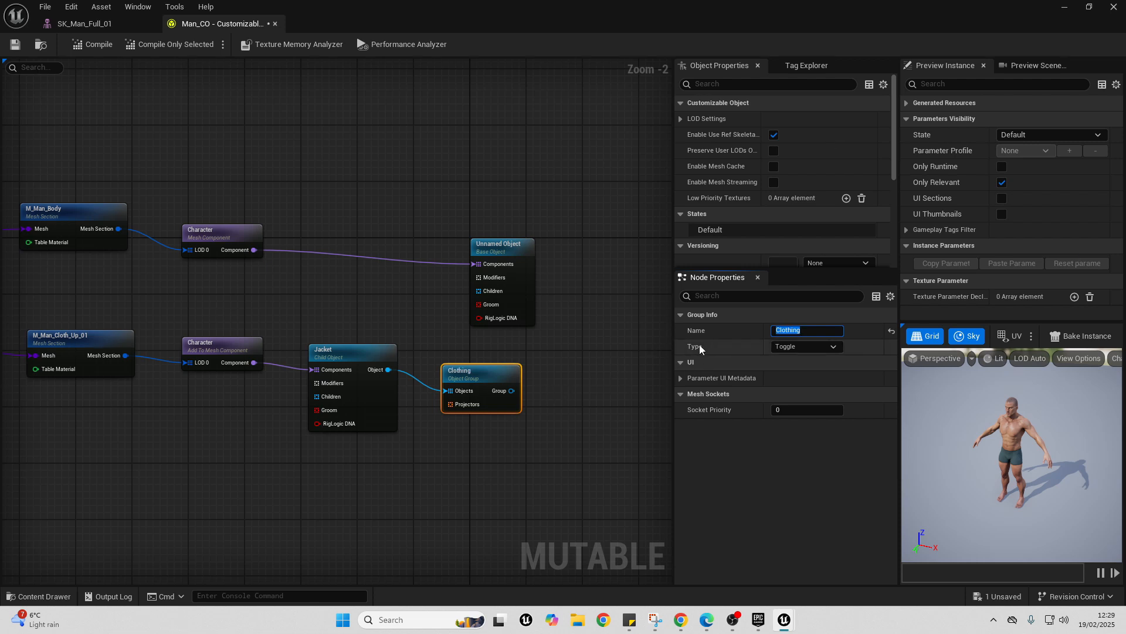
drag(513, 391, 498, 293)
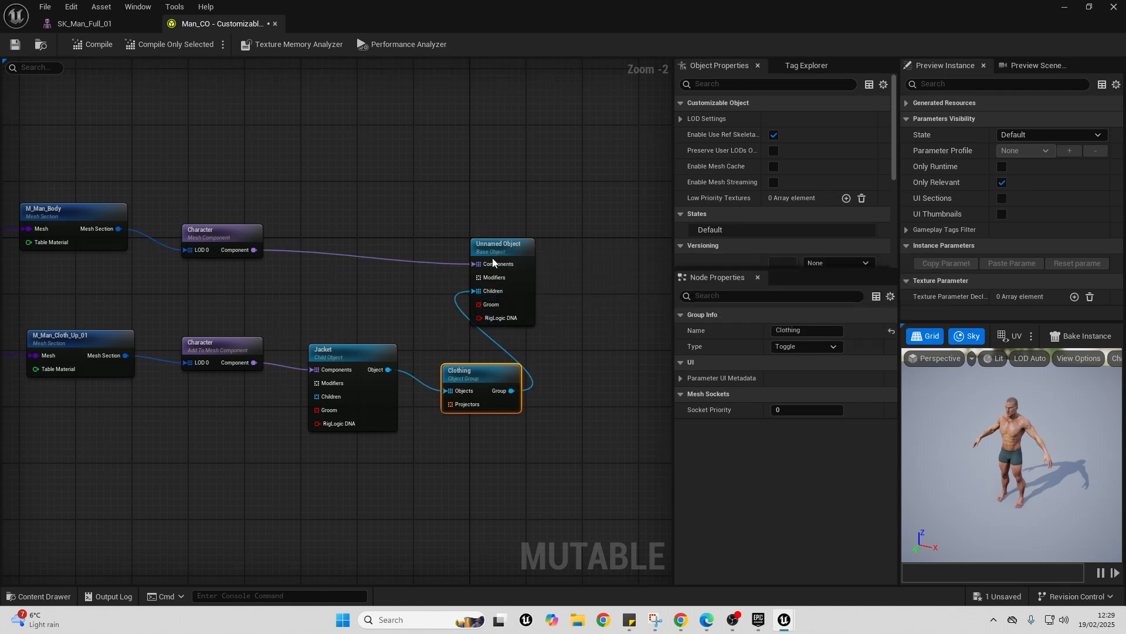
- Compile the customizable object and enable the Jacket parameter on the preview instance
click(89, 46)
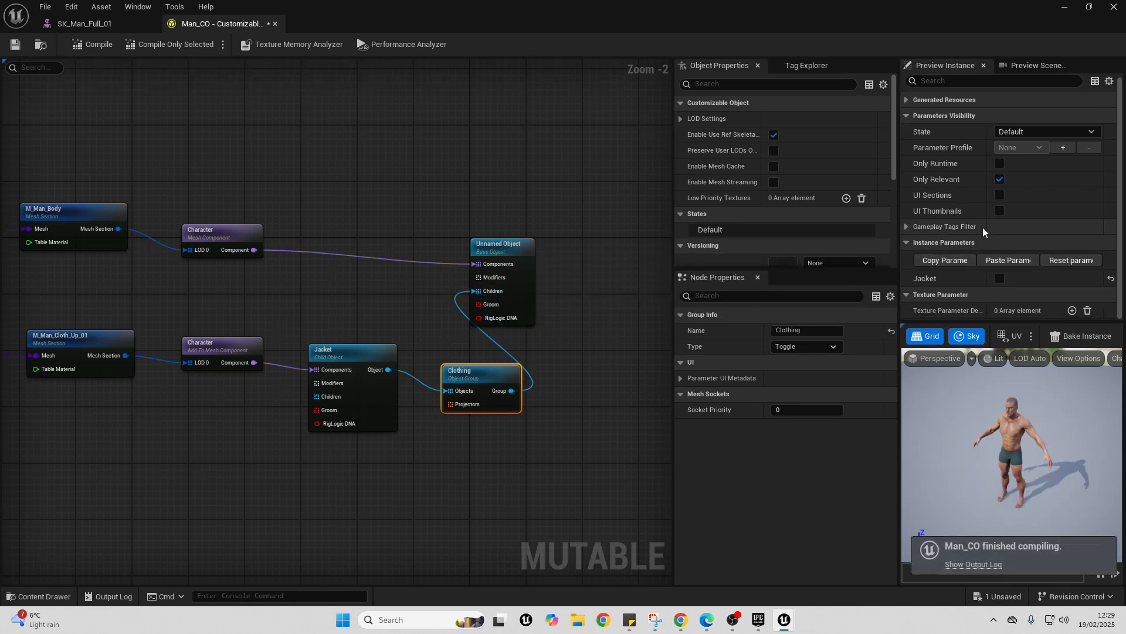
click(1000, 278)
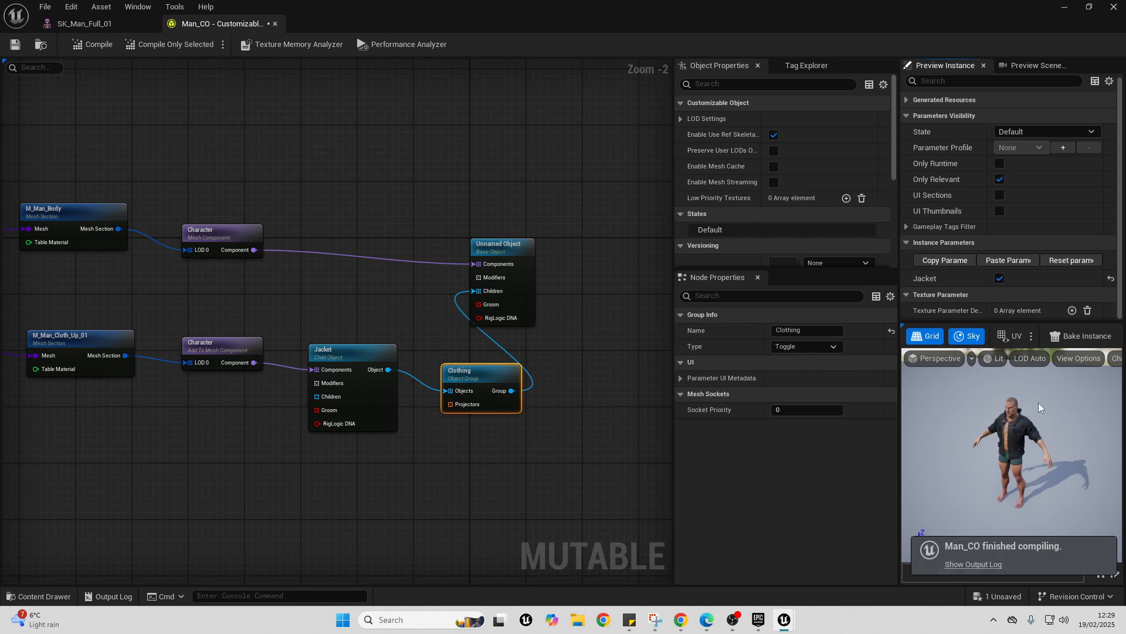
- Add a Skeletal Mesh node below the jacket's mesh node and assign SK_Man_Pants to it
drag(963, 431, 1041, 403)
scroll(357, 378, down, 1)
right_drag(172, 367, 326, 328)
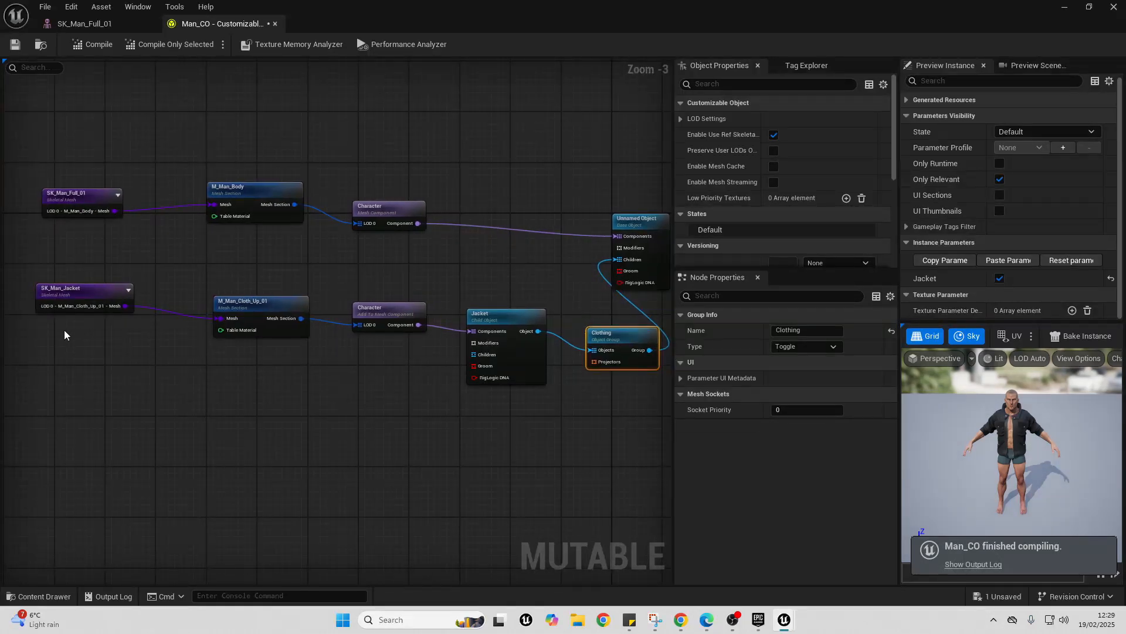
right_drag(15, 372, 120, 362)
right_click(149, 368)
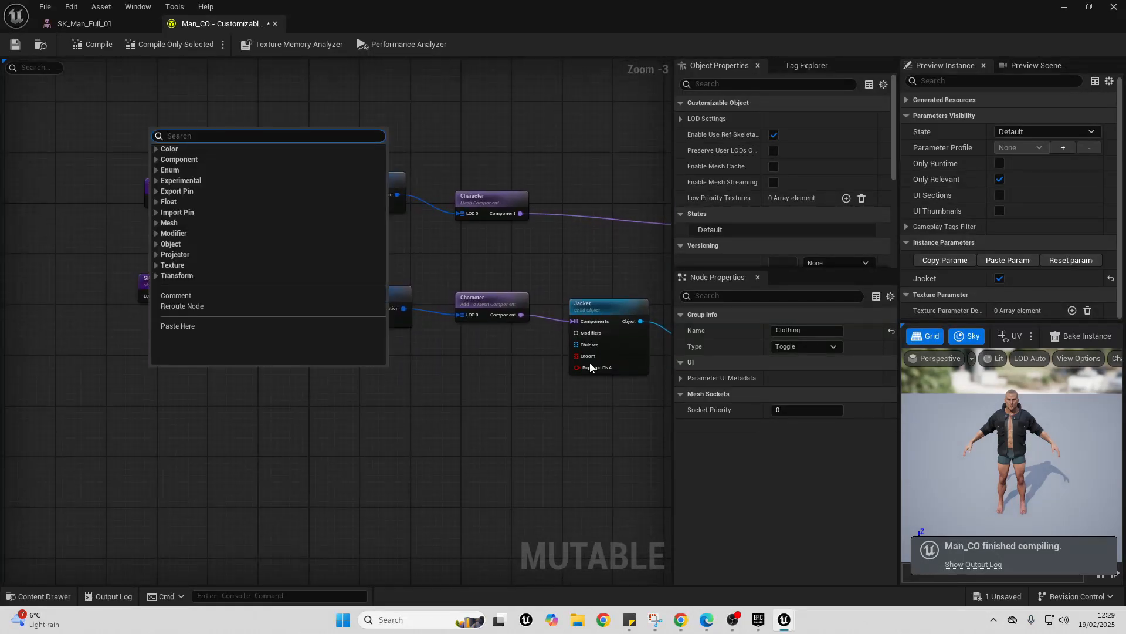
text(skel)
key(Return)
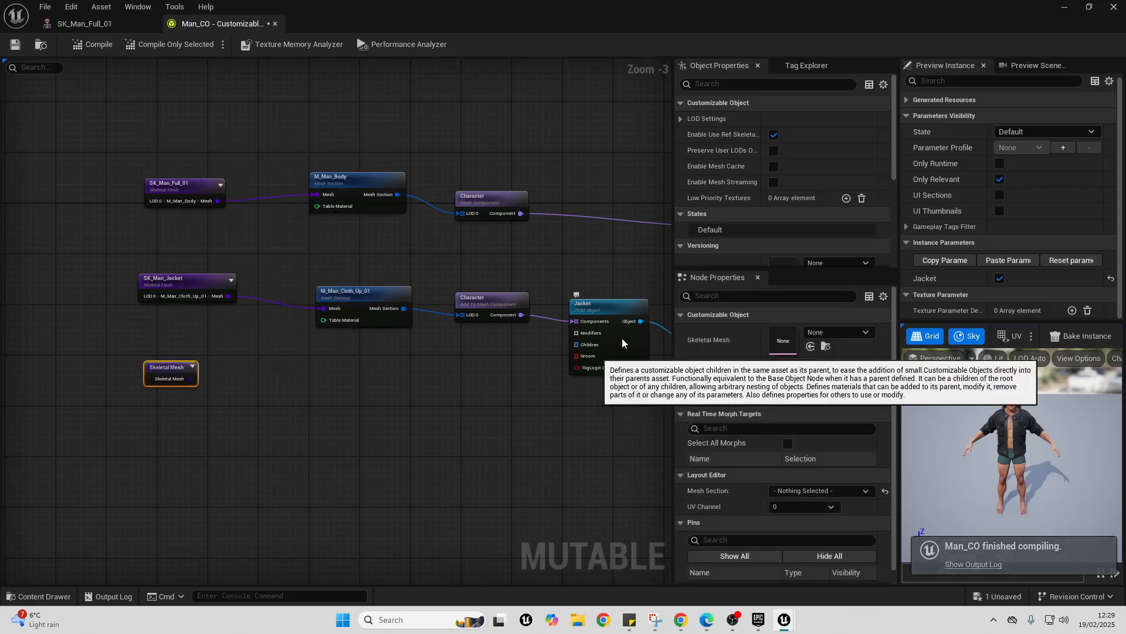
click(860, 337)
scroll(907, 502, down, 5)
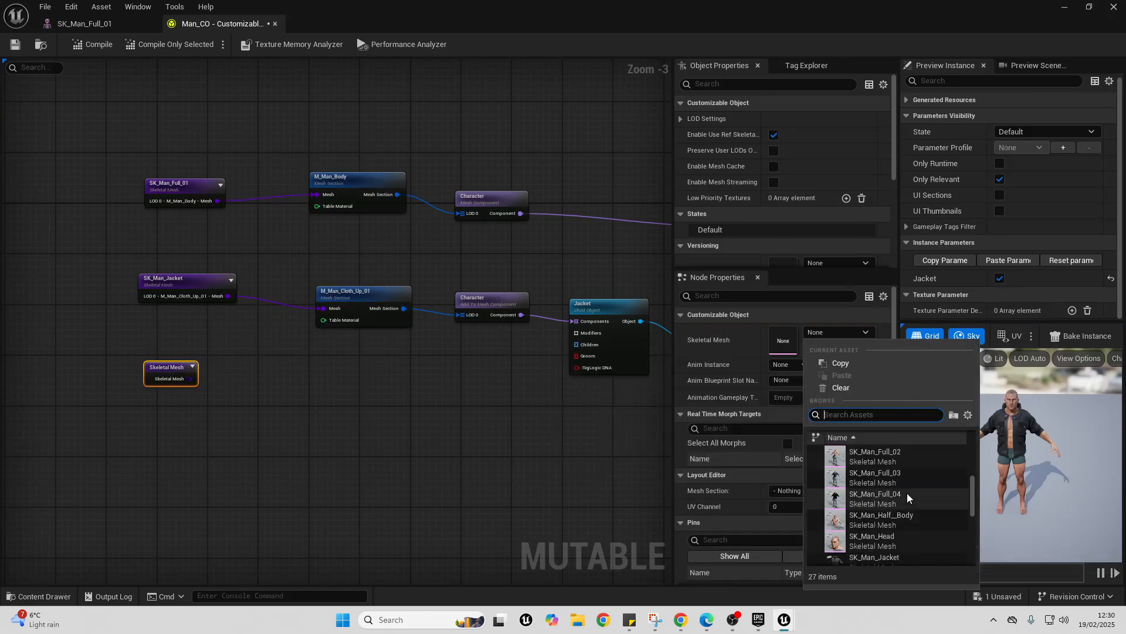
click(874, 512)
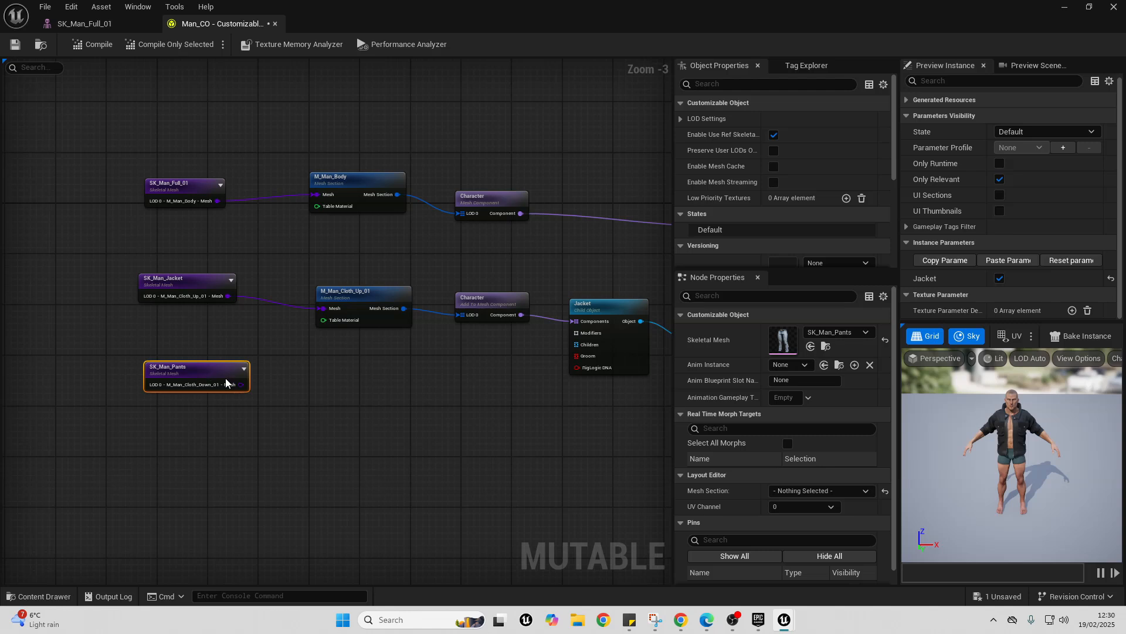
- Create a Mesh Section node from the pants skeletal mesh's LOD 0 output
scroll(226, 377, up, 2)
drag(246, 387, 343, 385)
text(mesh sec)
key(Return)
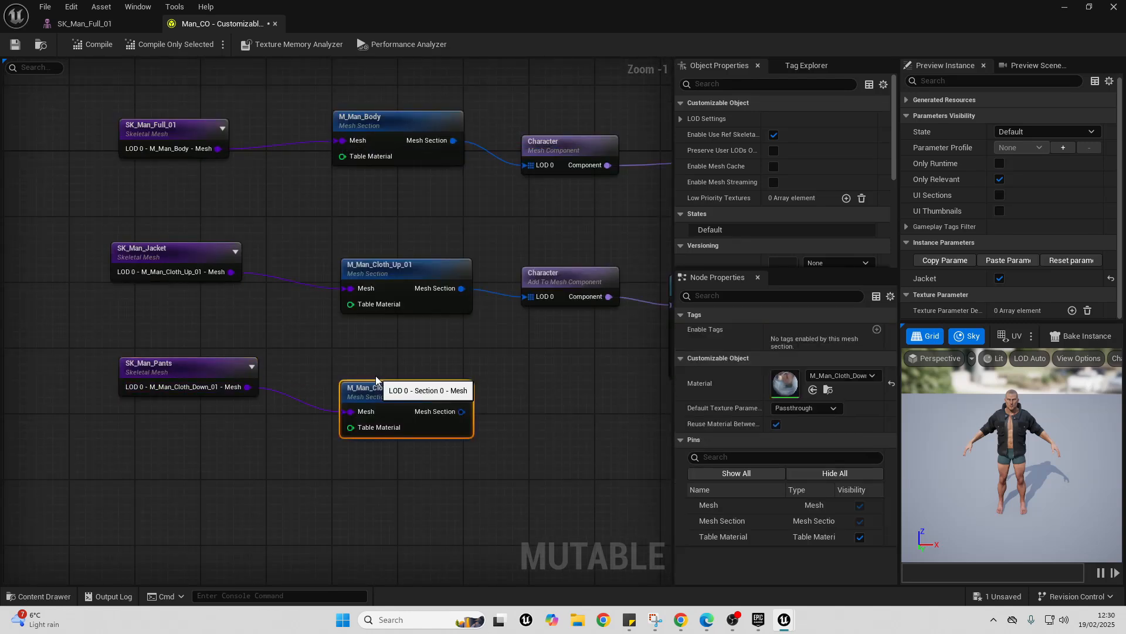
- Add an Add To Mesh Component node to the pants' mesh section and set its parent component name to Character
right_drag(486, 342, 279, 308)
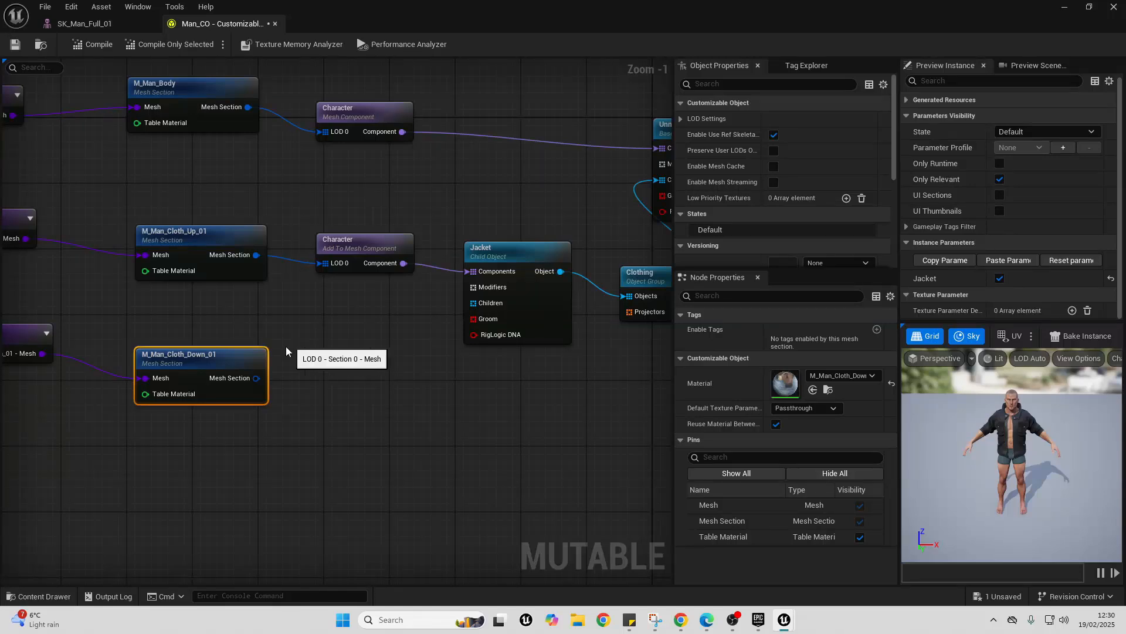
drag(257, 378, 326, 384)
text(add)
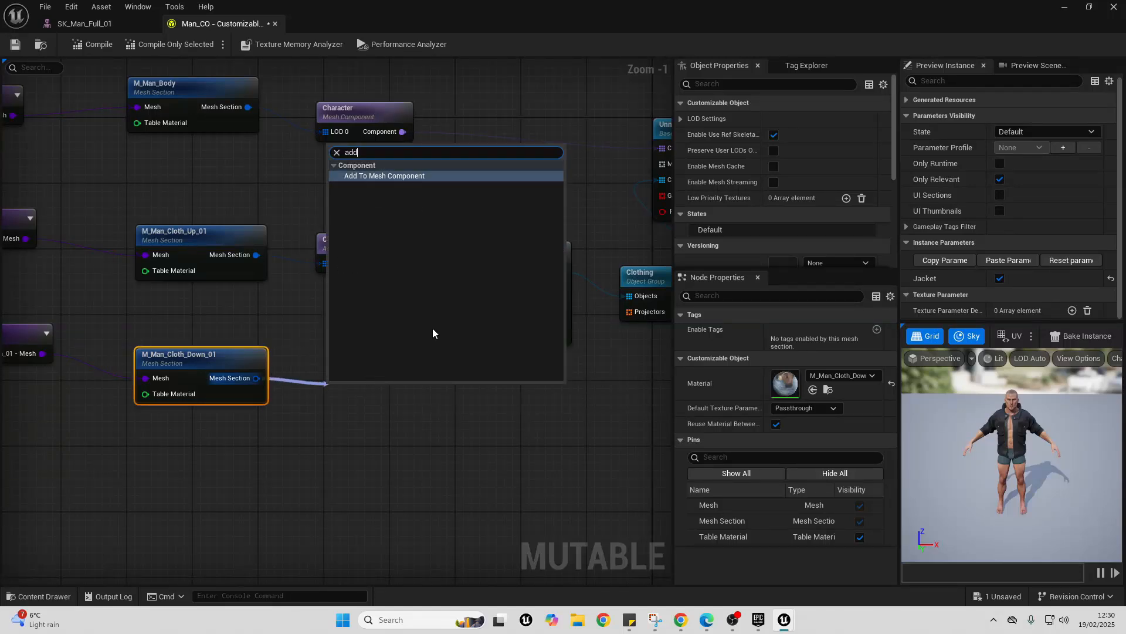
click(379, 176)
click(386, 254)
click(801, 329)
key(ctrl+c)
click(355, 396)
click(804, 329)
key(ctrl+v)
click(544, 400)
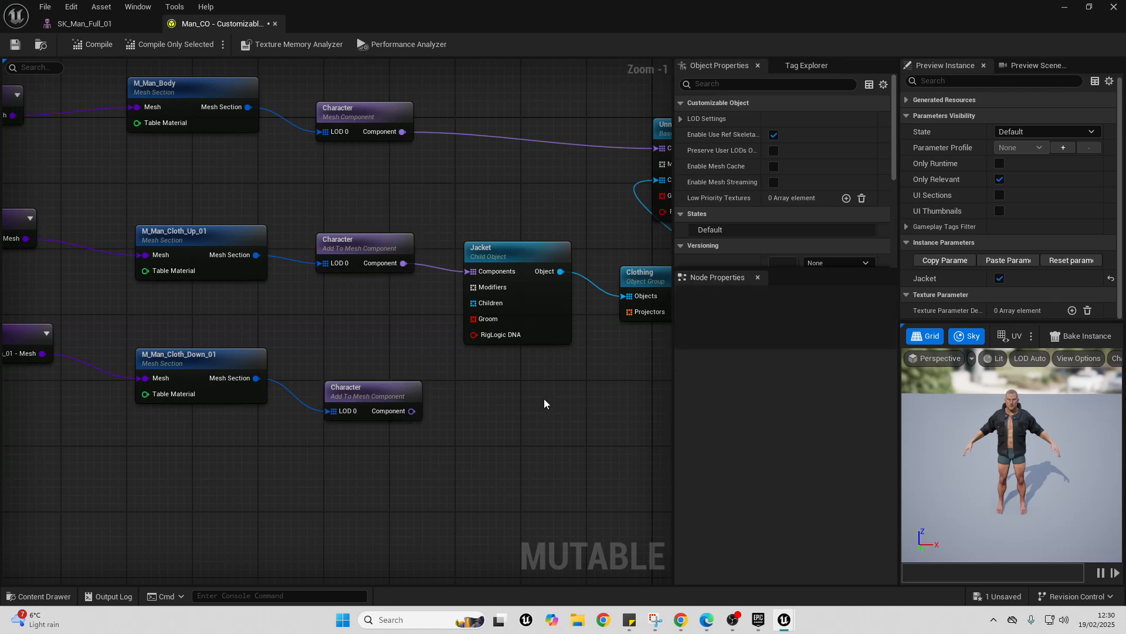
- Create a Child Object node from the pants component's output and name it Pants
drag(412, 411, 523, 396)
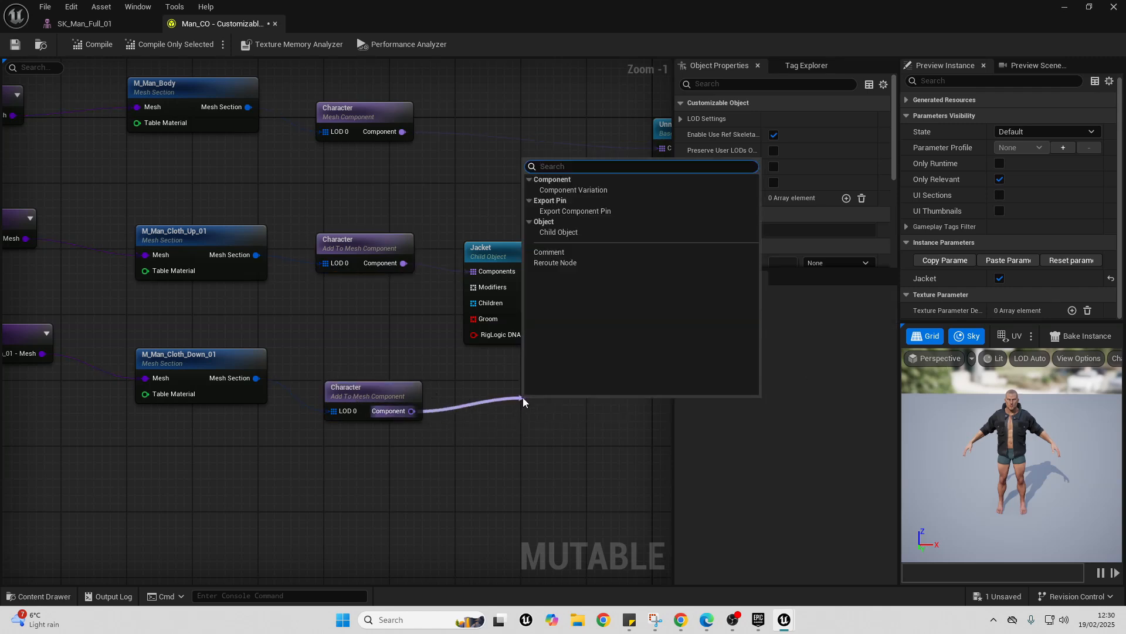
click(580, 233)
click(801, 330)
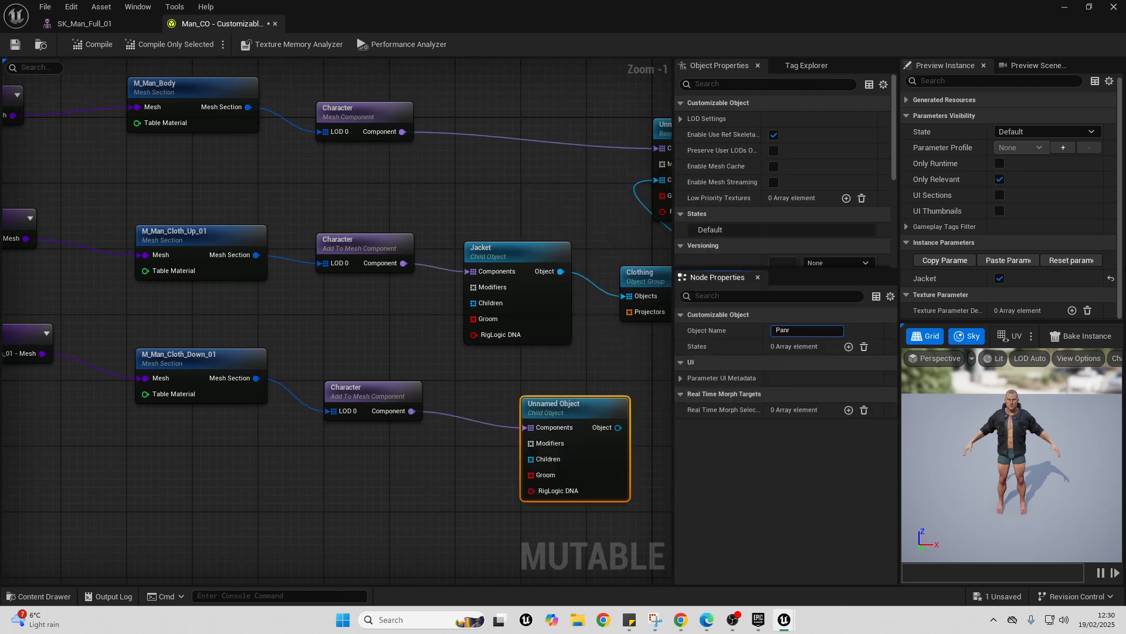
- Connect the Pants object to the Clothing group's Objects input and compile the customizable object
right_drag(587, 306, 441, 297)
drag(468, 420, 481, 287)
click(94, 46)
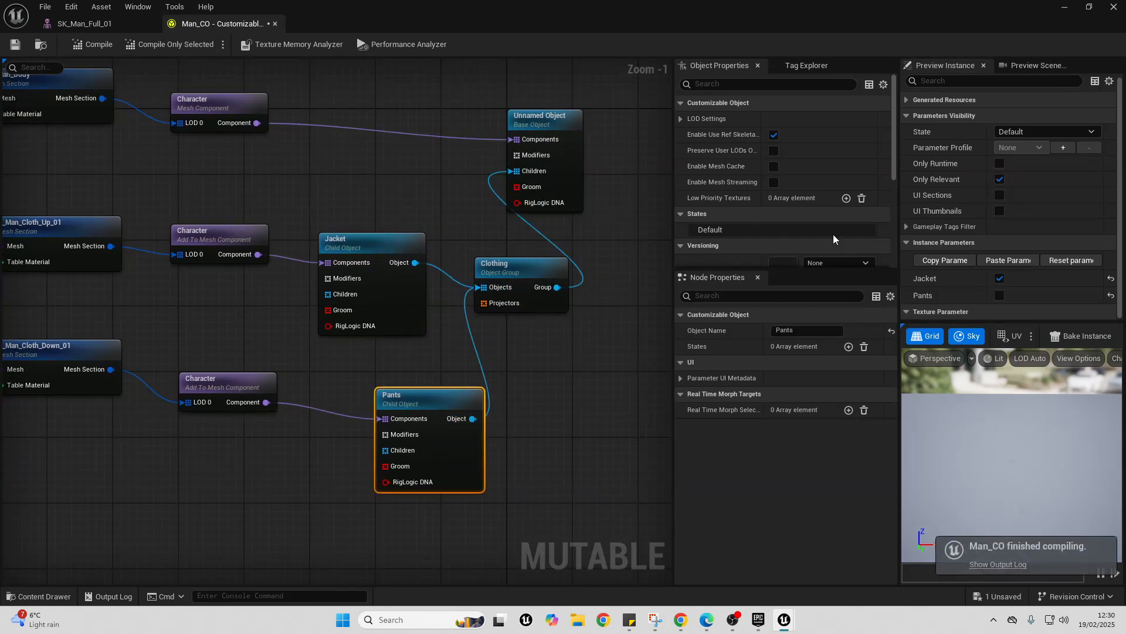
- Enable Pants on the preview instance, toggle Jacket off and back on, and save the customizable object
click(1000, 295)
click(1000, 278)
click(1000, 279)
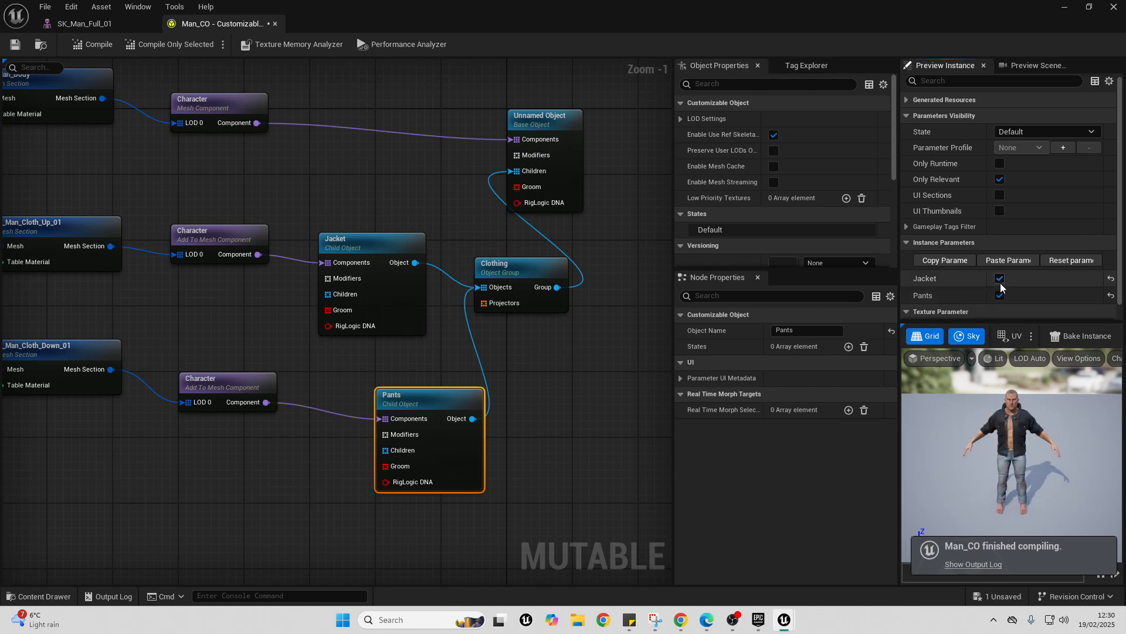
click(15, 45)
- Create a new instance of the Man_CO customizable object from the Mutable folder
click(1065, 7)
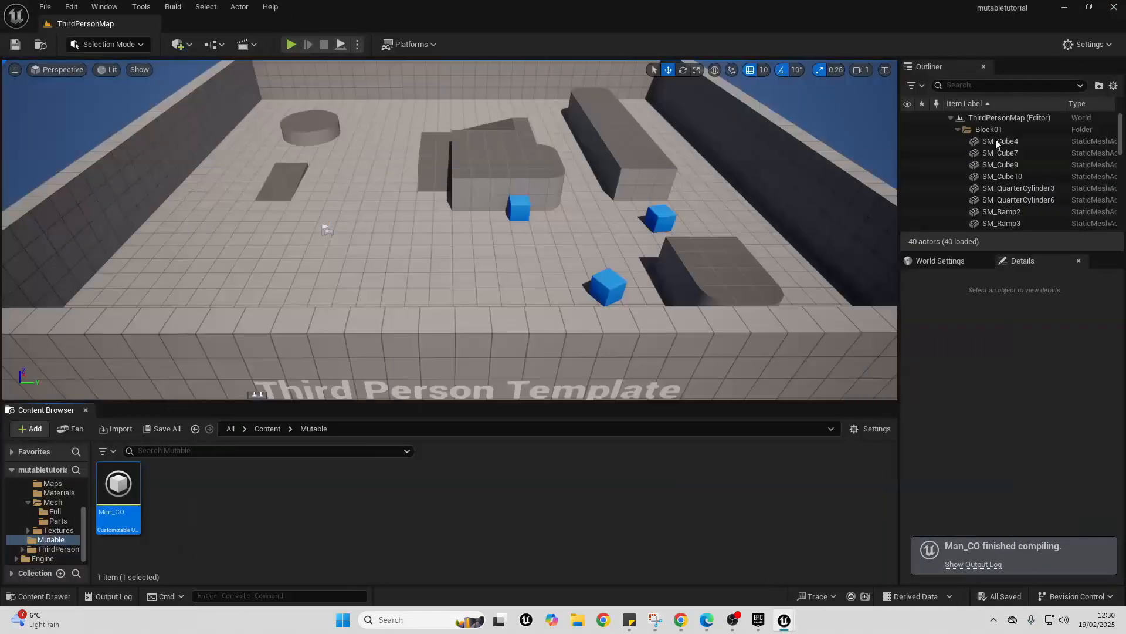
right_click(119, 485)
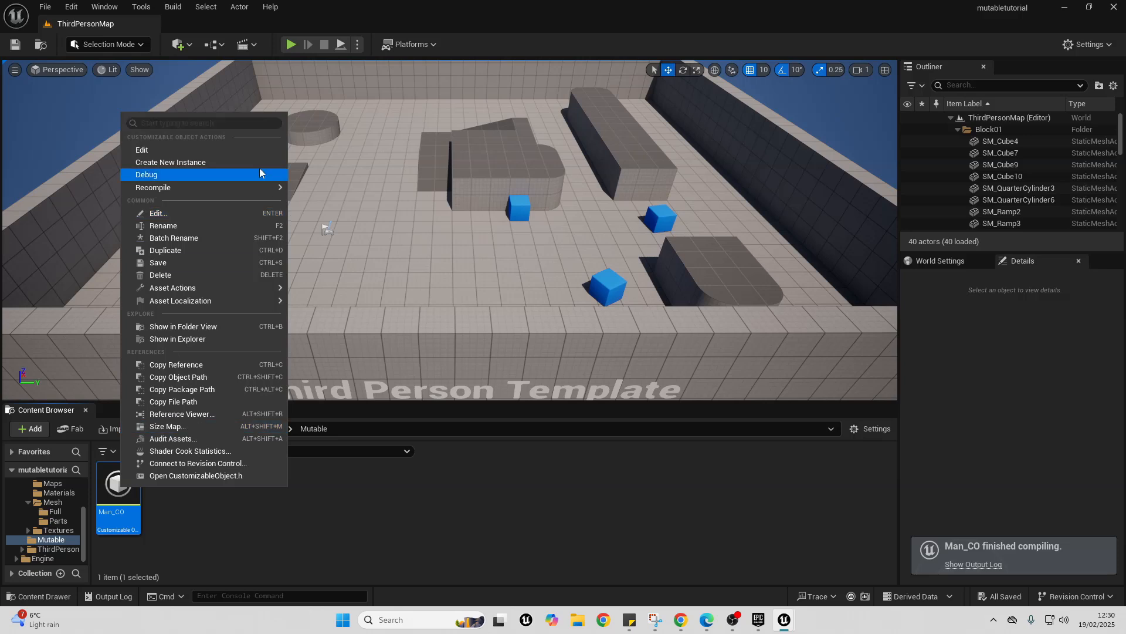
click(176, 163)
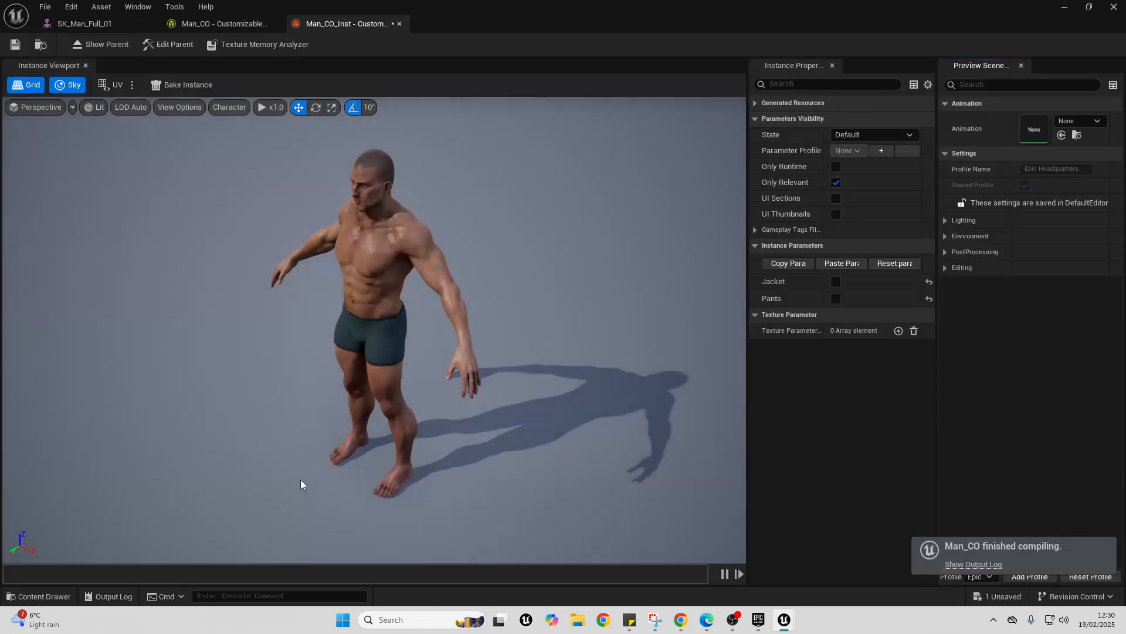
- Check the Jacket and Pants parameters on the new instance by toggling each on and off
drag(259, 372, 381, 384)
click(837, 282)
click(836, 282)
click(836, 299)
click(836, 301)
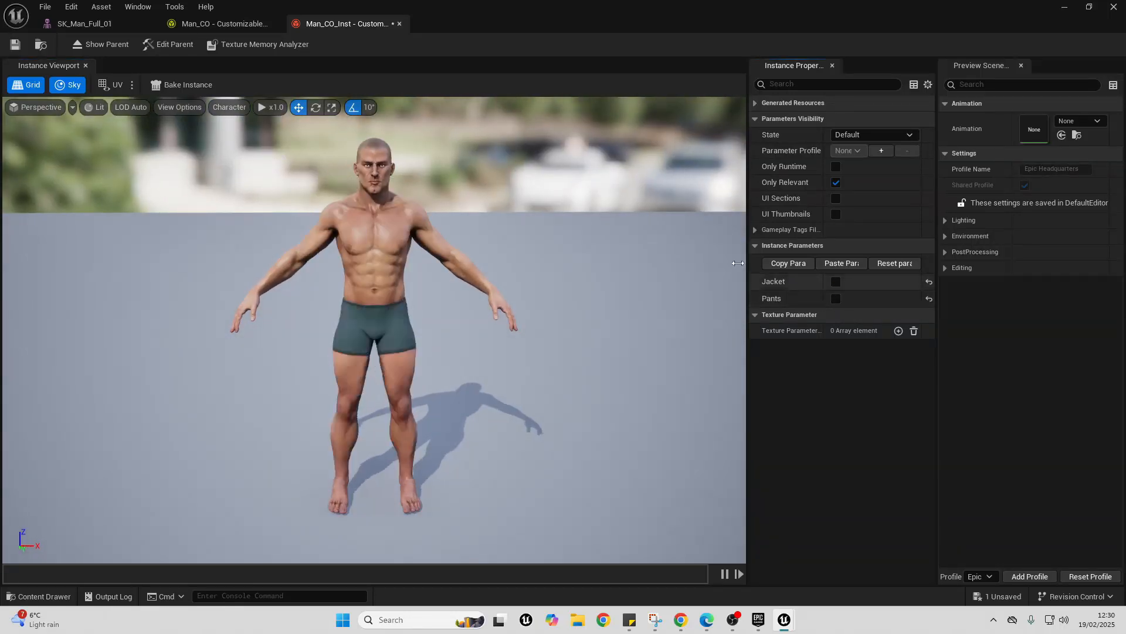
- Open the BP_ThirdPersonCharacter blueprint from the ThirdPerson Blueprints folder
click(1065, 7)
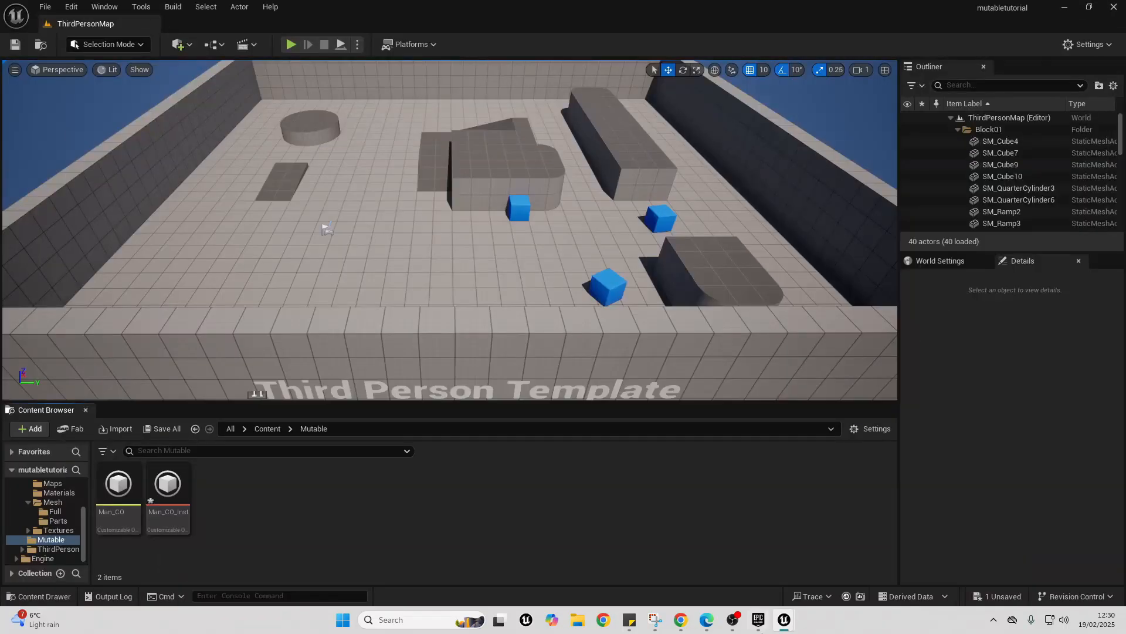
click(58, 548)
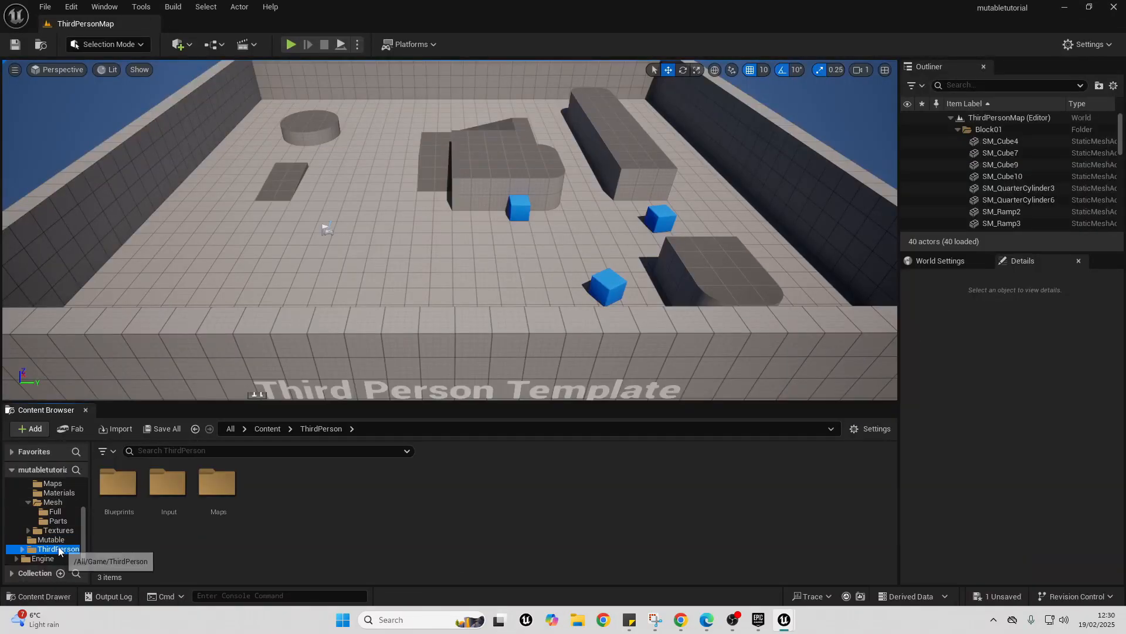
double_click(127, 496)
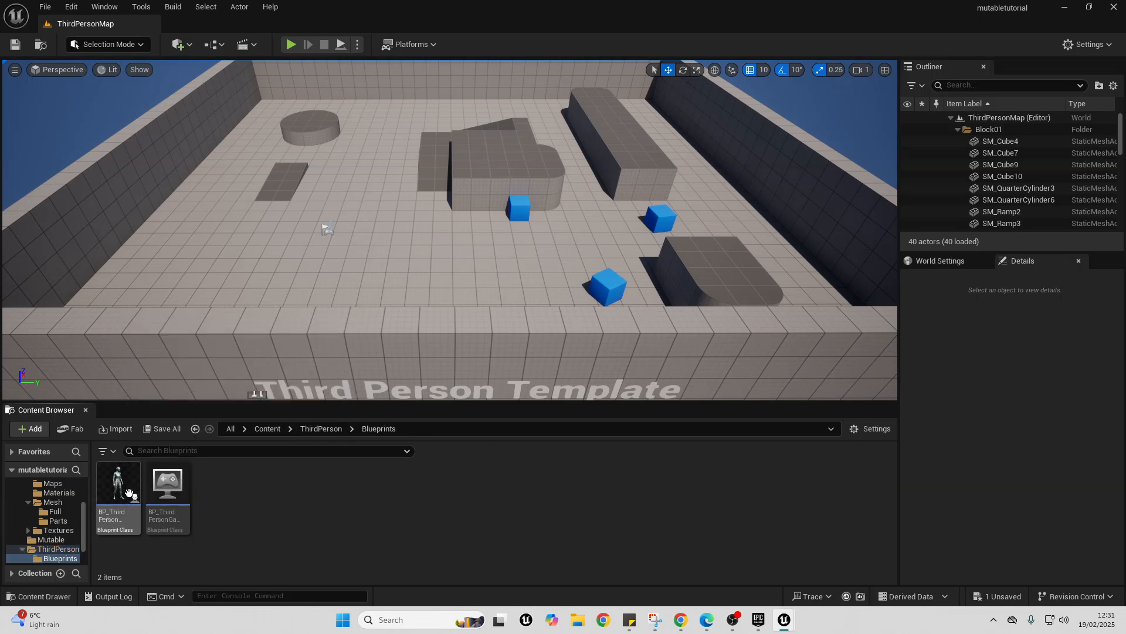
double_click(120, 488)
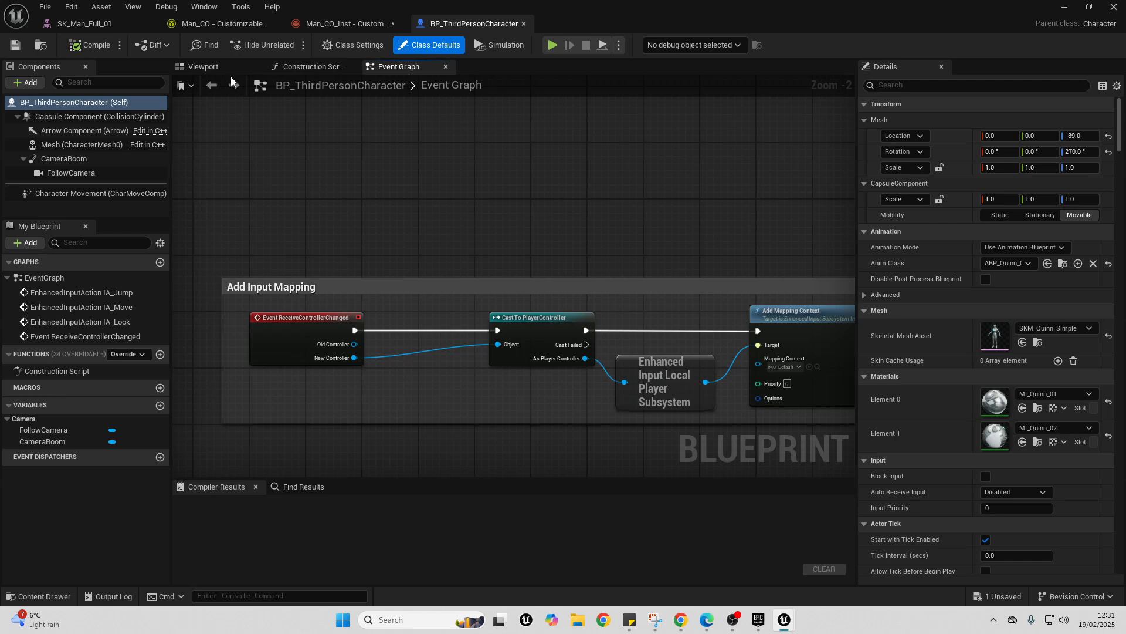
- Add a Customizable Skeletal component under the character's Mesh and set its customizable object instance to Man_CO_Inst
click(216, 69)
click(57, 146)
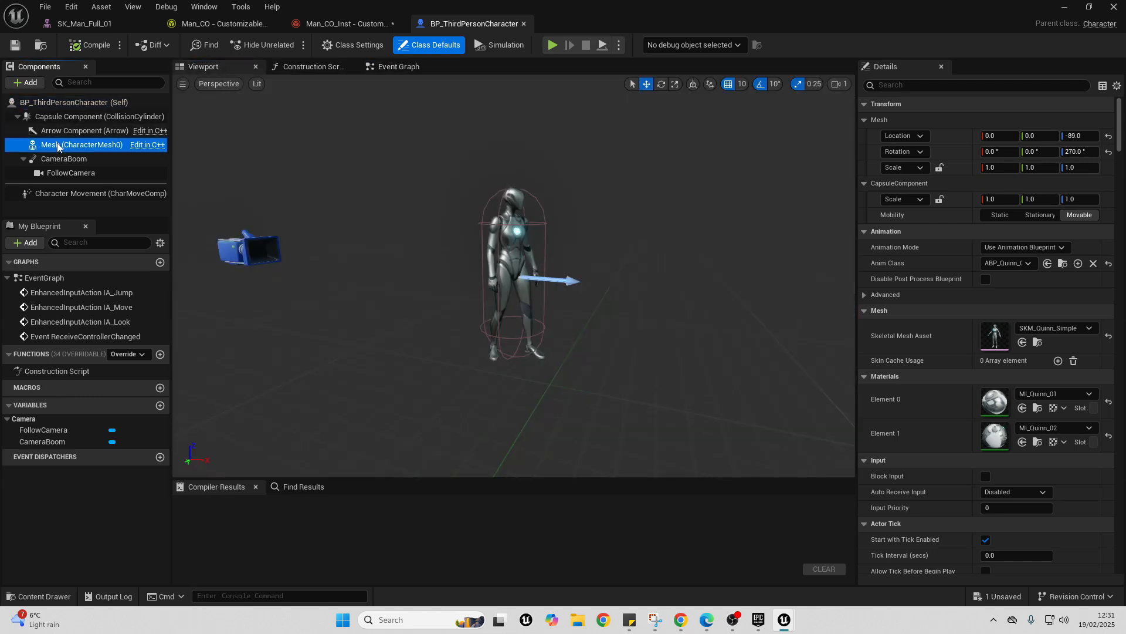
click(35, 82)
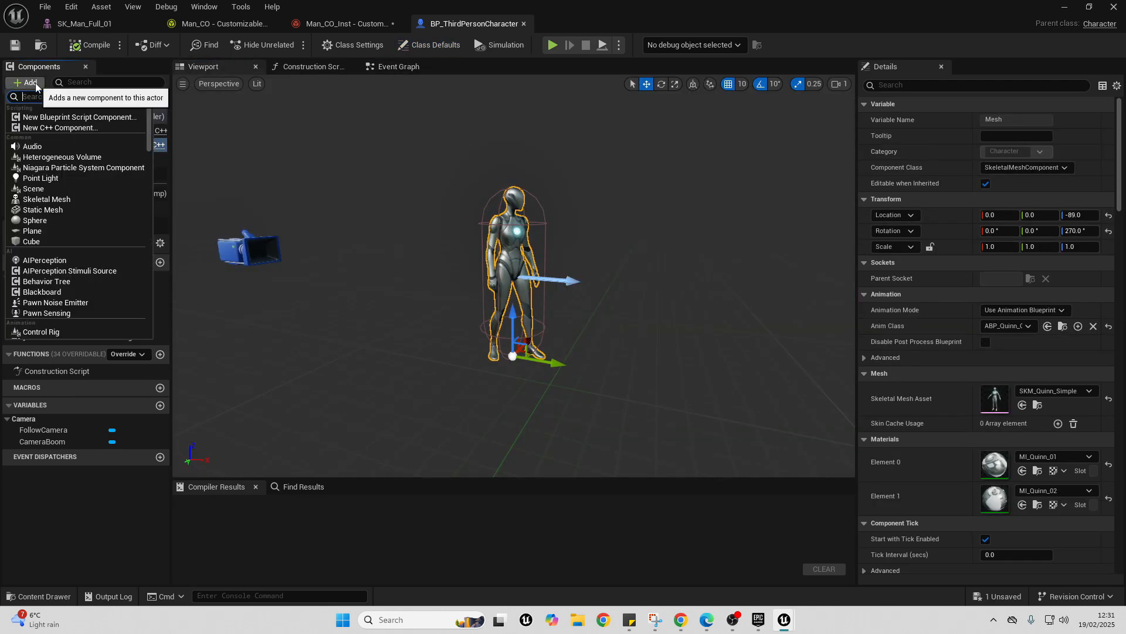
text(c)
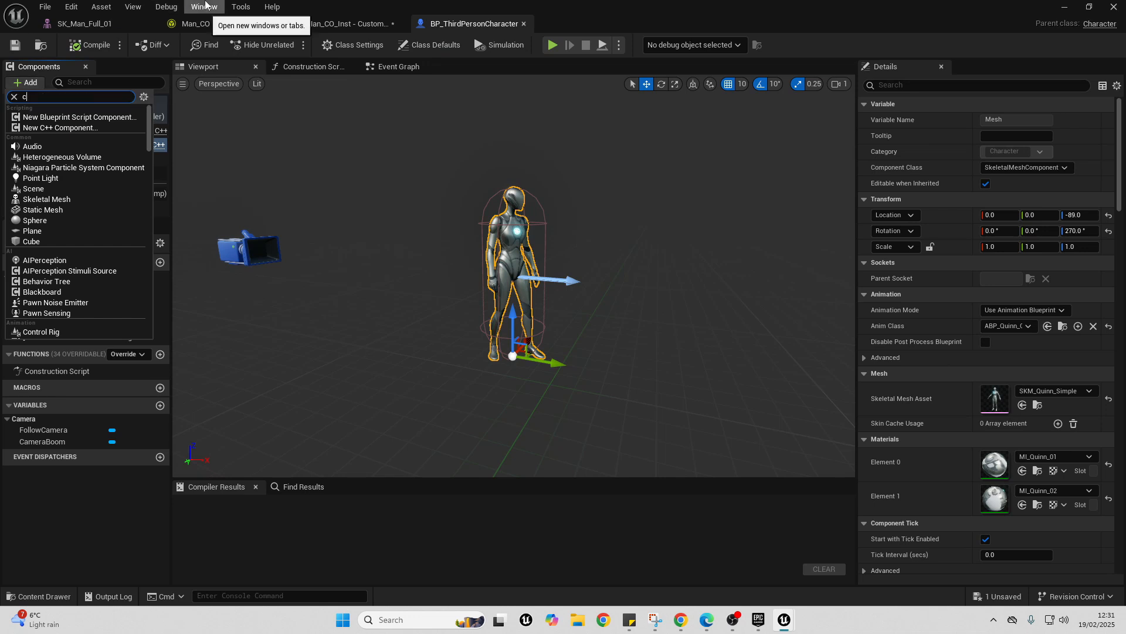
text(us)
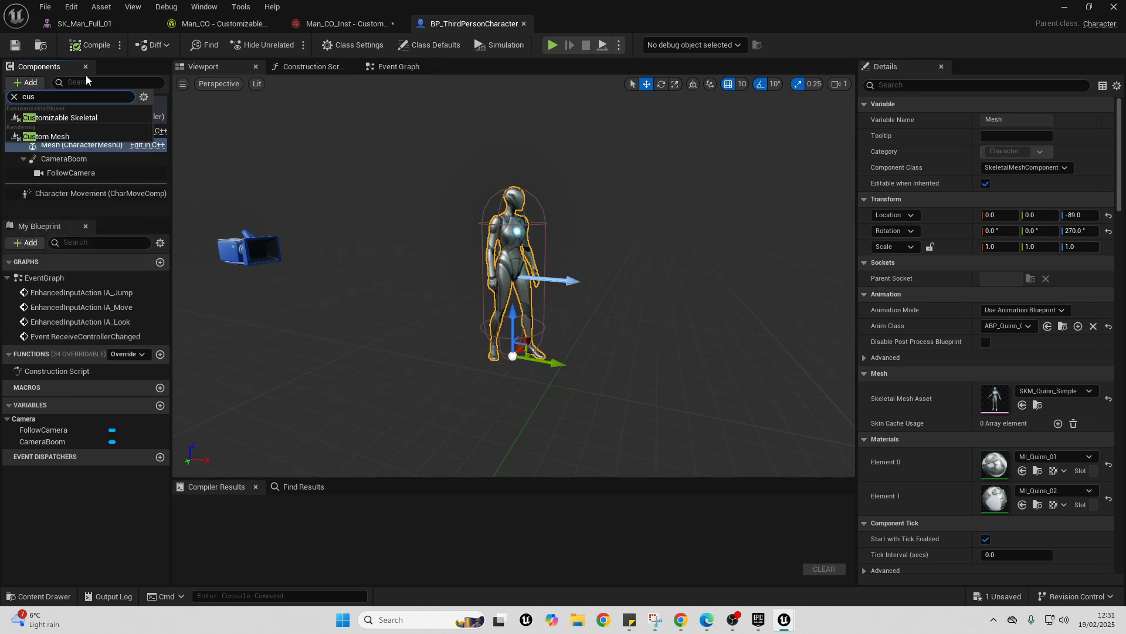
click(54, 118)
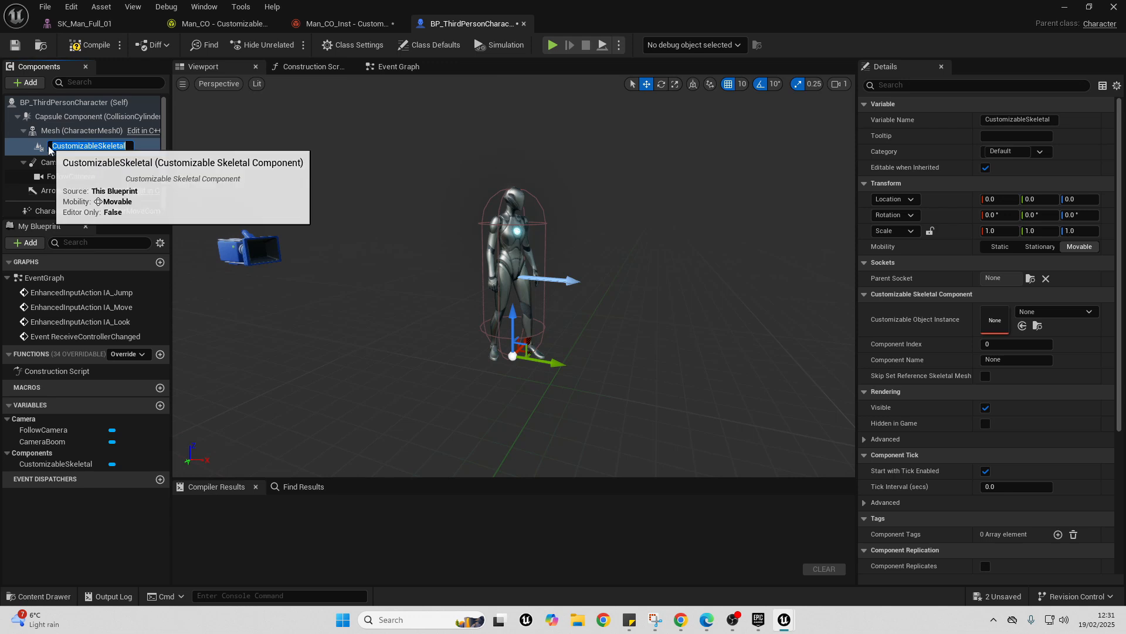
click(1053, 312)
click(1024, 434)
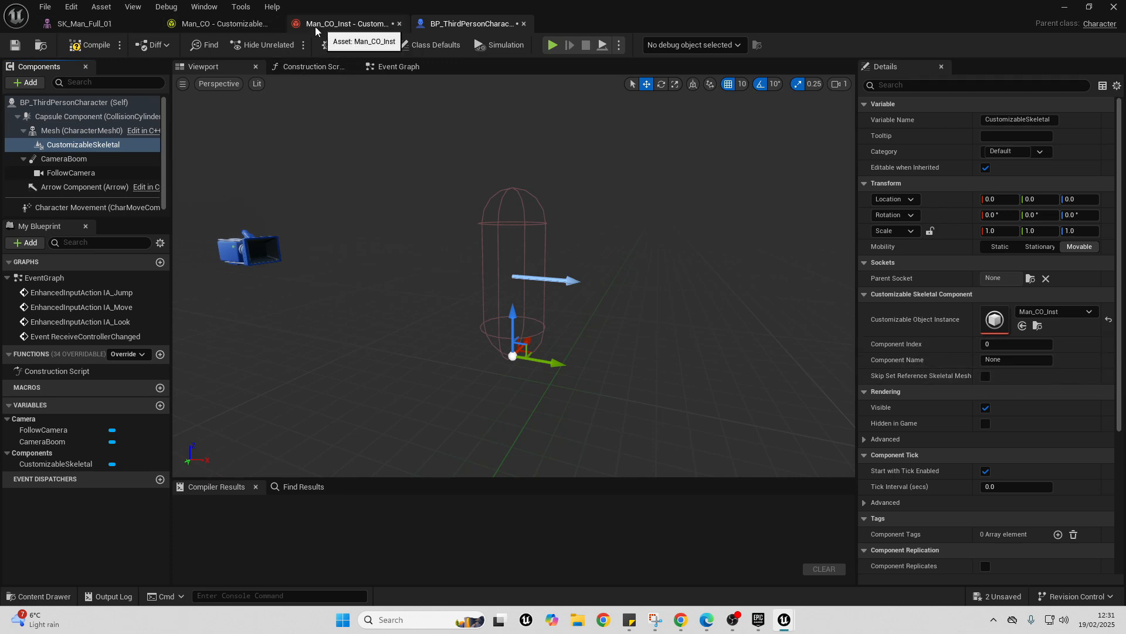
- Copy the component name Character from Man_CO's base mesh component into the Customizable Skeletal component's Component Name
click(211, 23)
click(210, 108)
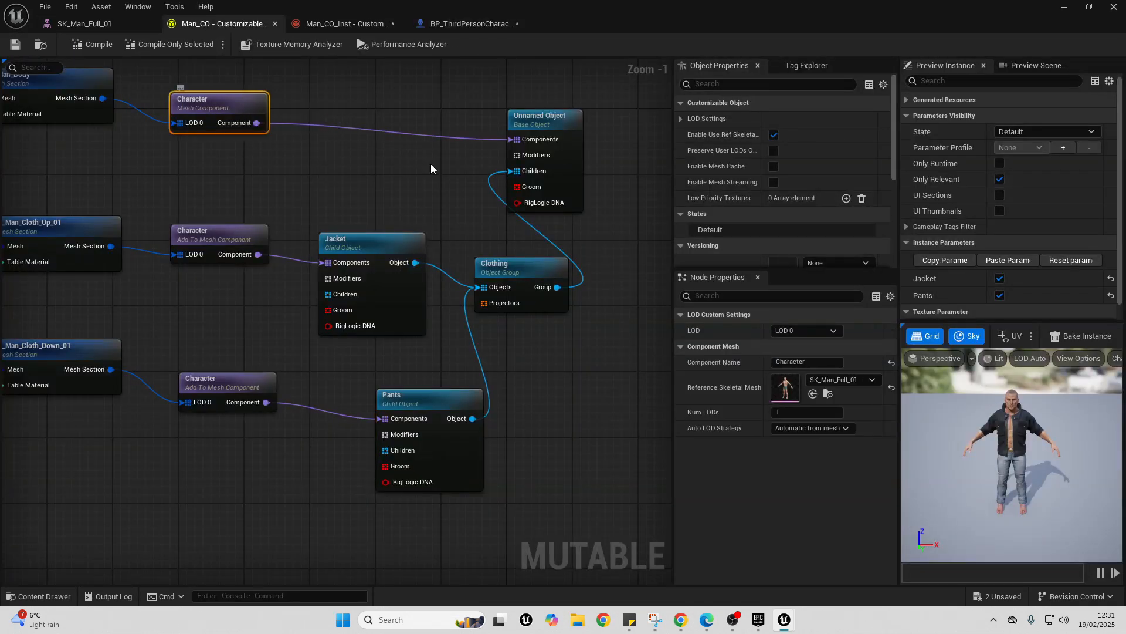
click(780, 362)
key(ctrl+c)
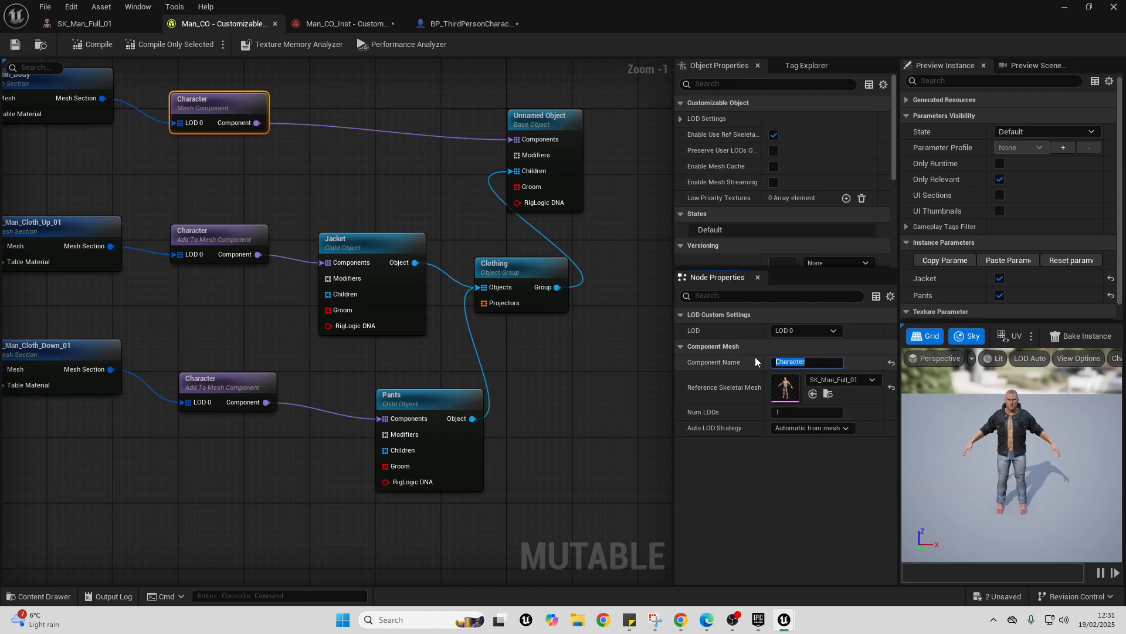
click(472, 24)
click(997, 359)
key(ctrl+v)
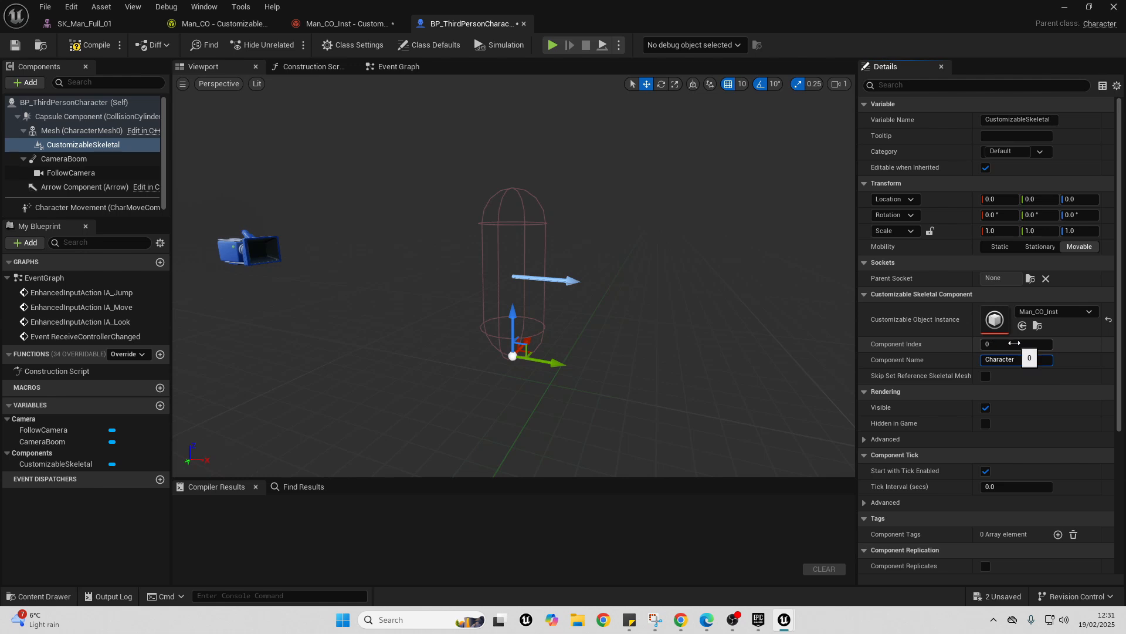
- Try component index -1 and then 0 on the Customizable Skeletal component, compiling the blueprint after each change
drag(1011, 345, 979, 341)
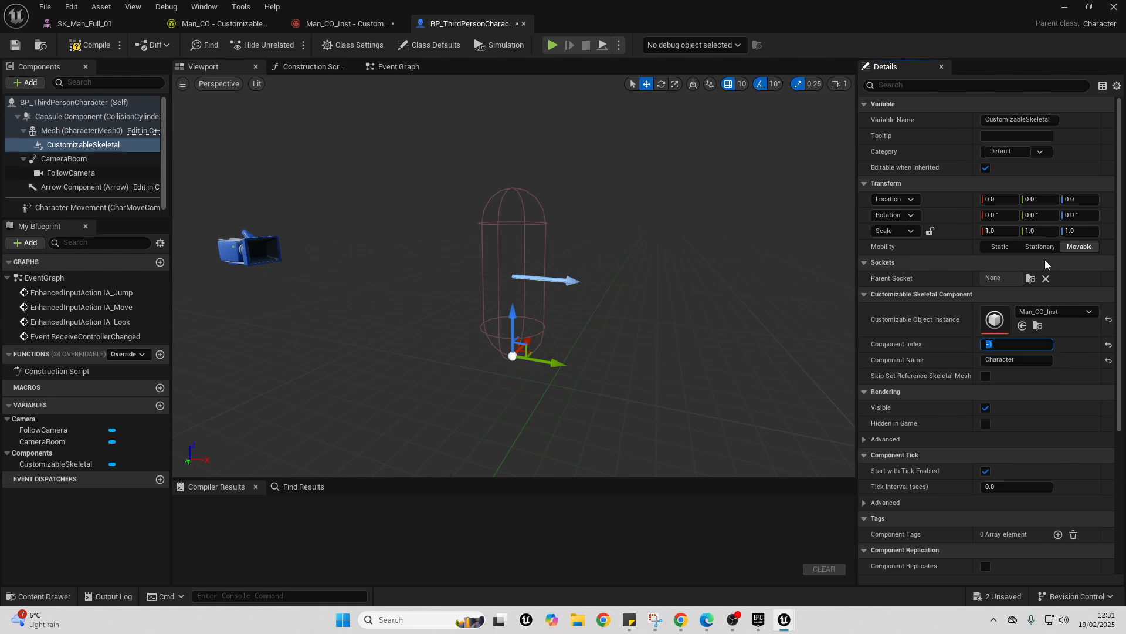
click(96, 45)
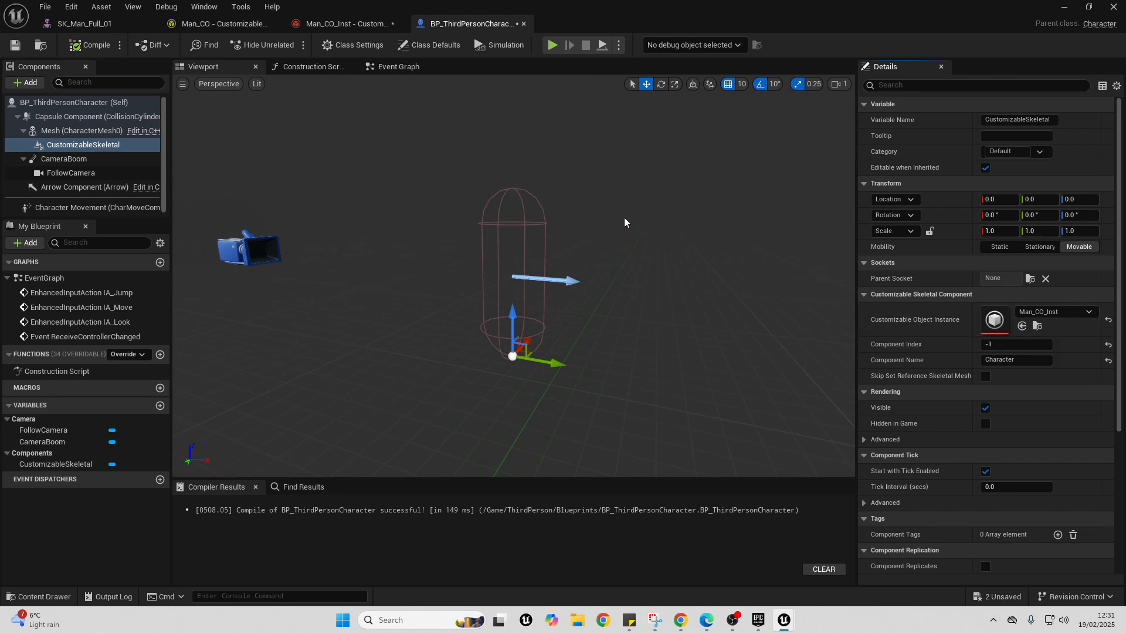
click(1012, 345)
text(0)
click(96, 45)
- Set the Customizable Skeletal component's Component Index to -1
click(989, 343)
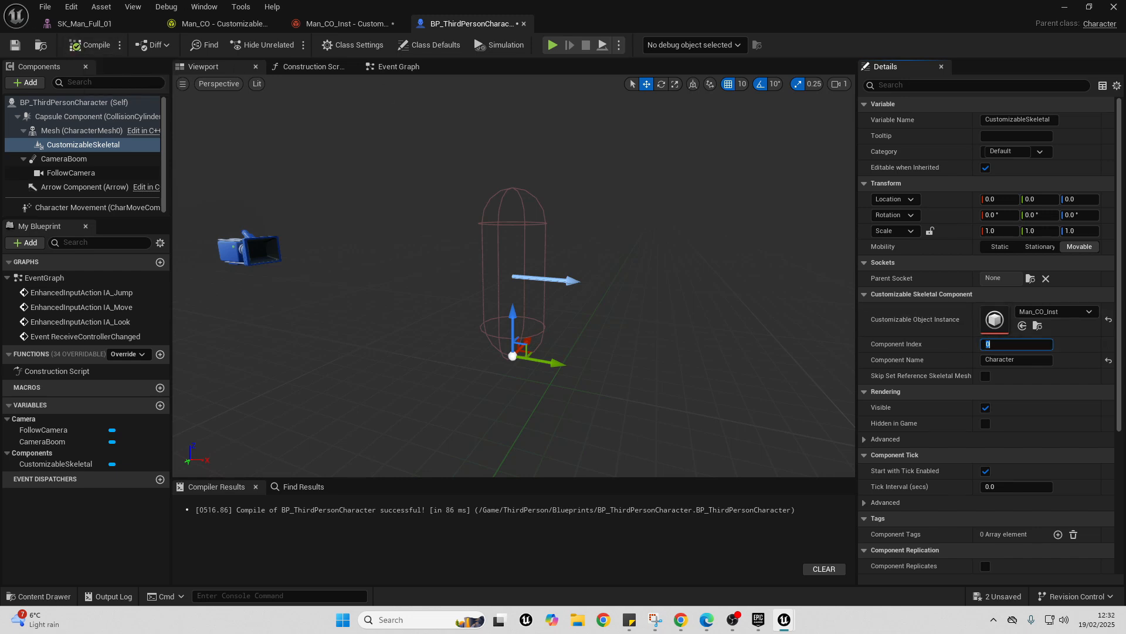
key(Return)
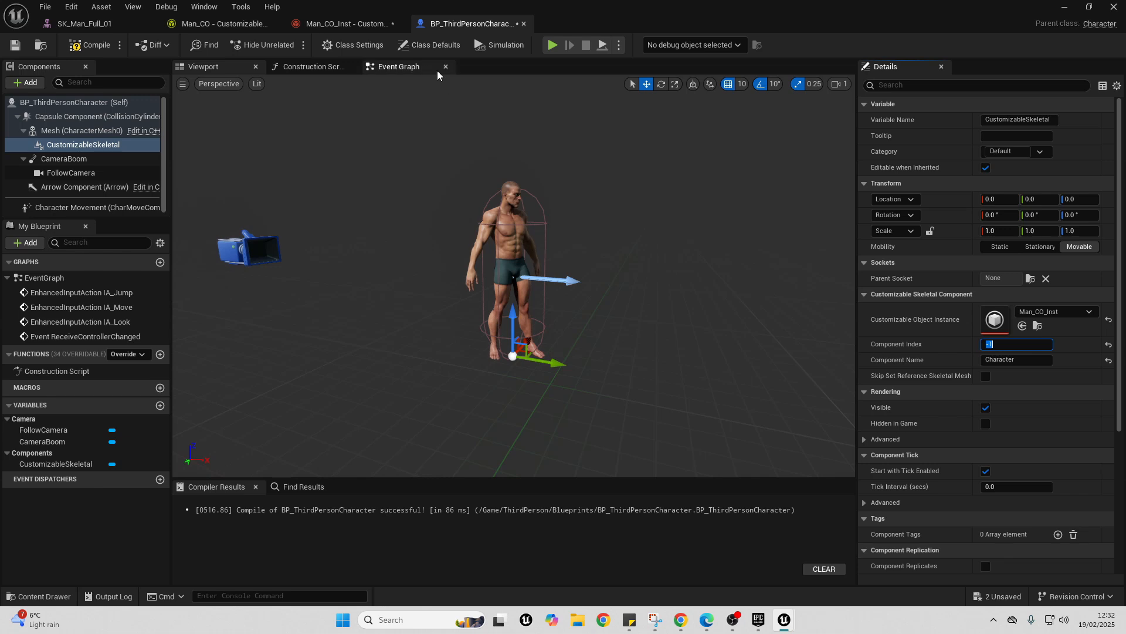
- Add a keyboard event node for the 1 key in an empty area of the Event Graph
click(390, 69)
right_drag(474, 453, 497, 117)
right_drag(415, 409, 393, 100)
right_click(338, 276)
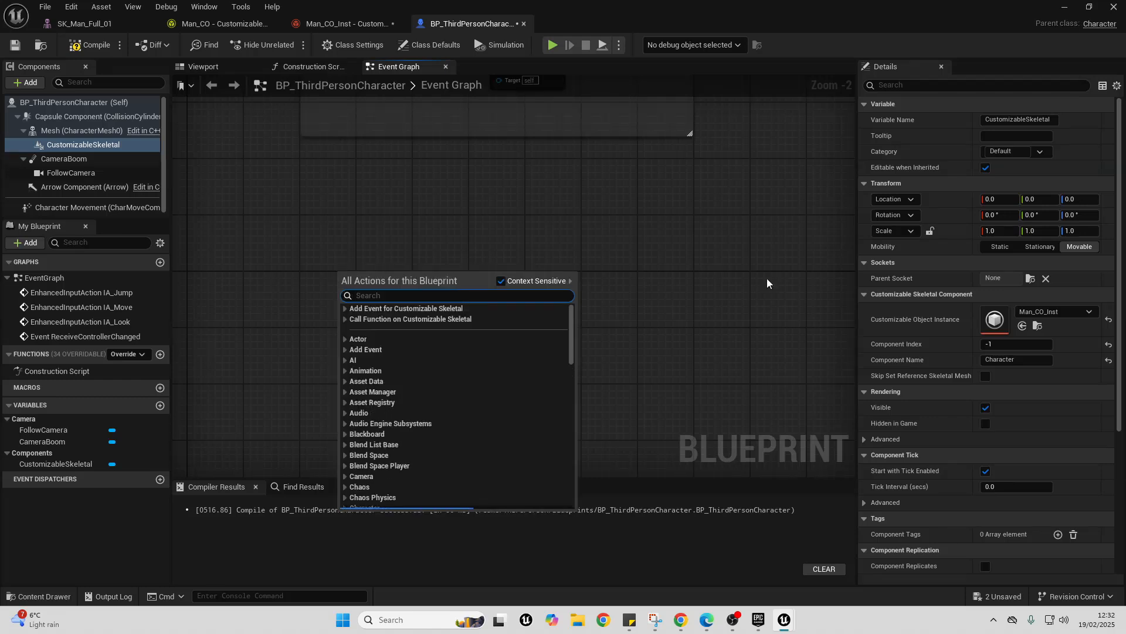
text(1 key)
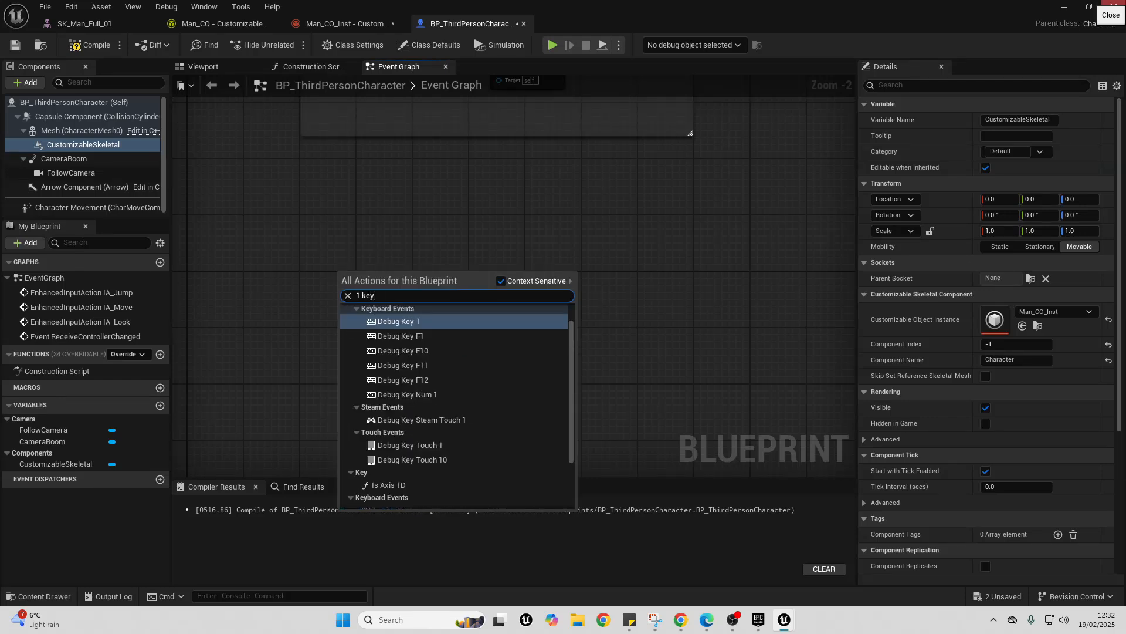
scroll(411, 381, down, 5)
click(385, 421)
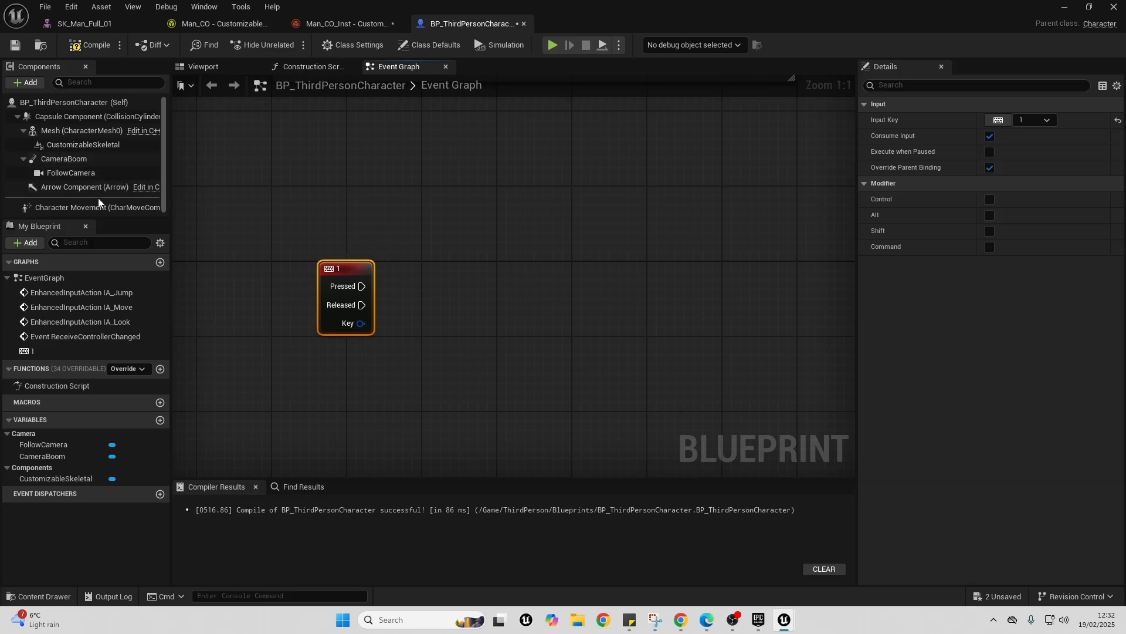
- Add a Customizable Skeletal reference below the 1 key event and connect a Get Customizable Object Instance node to it
drag(83, 147, 303, 395)
drag(388, 404, 451, 381)
text(get)
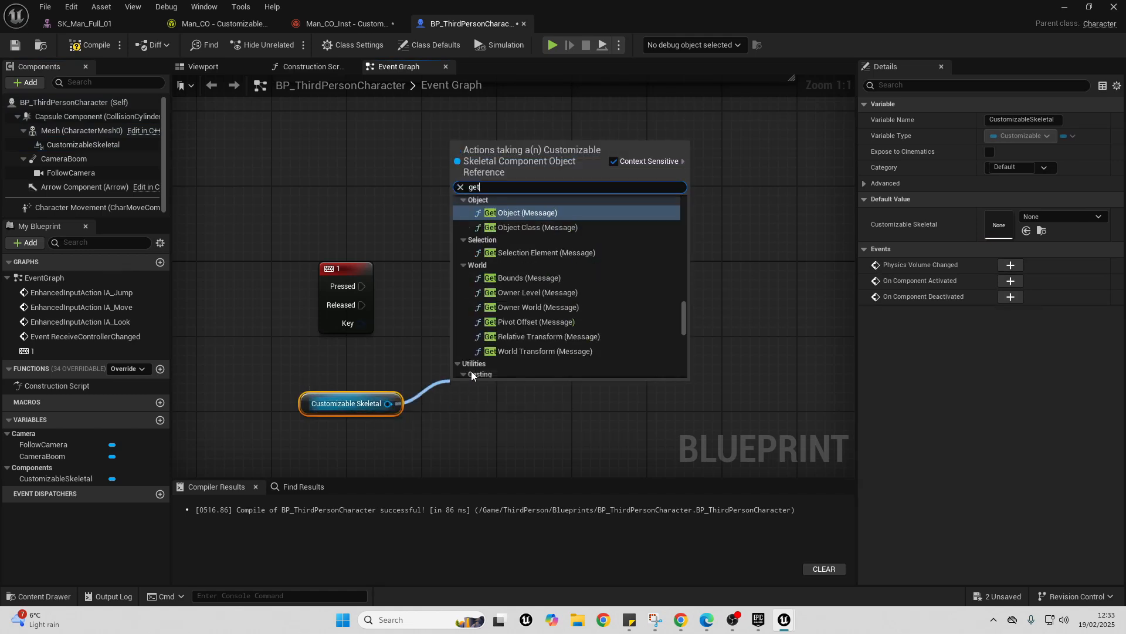
text( c)
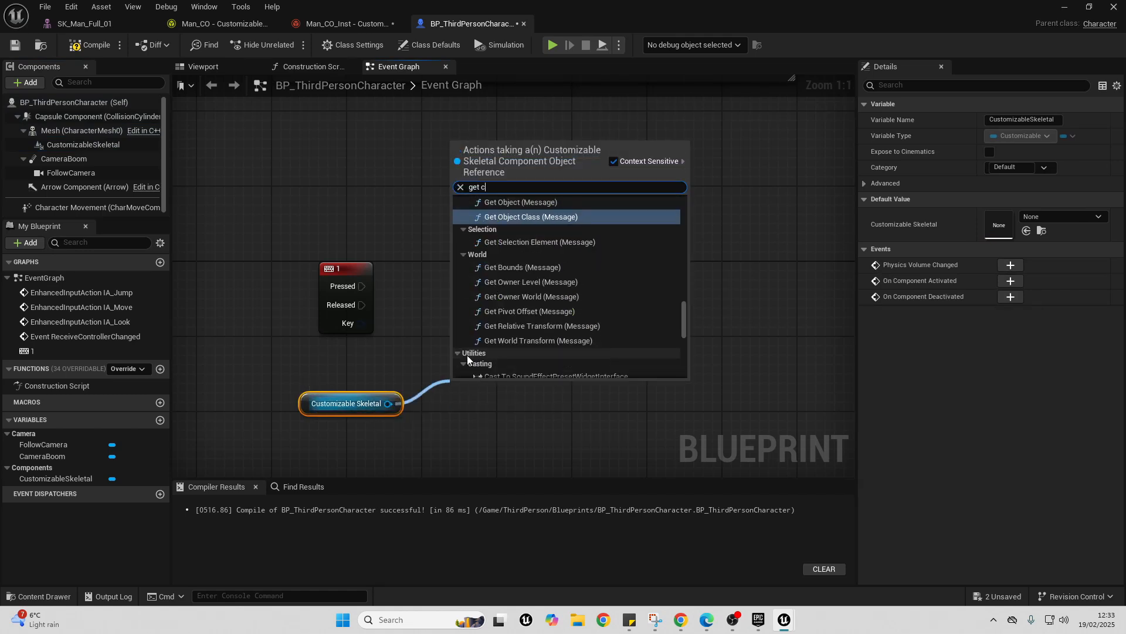
text(us)
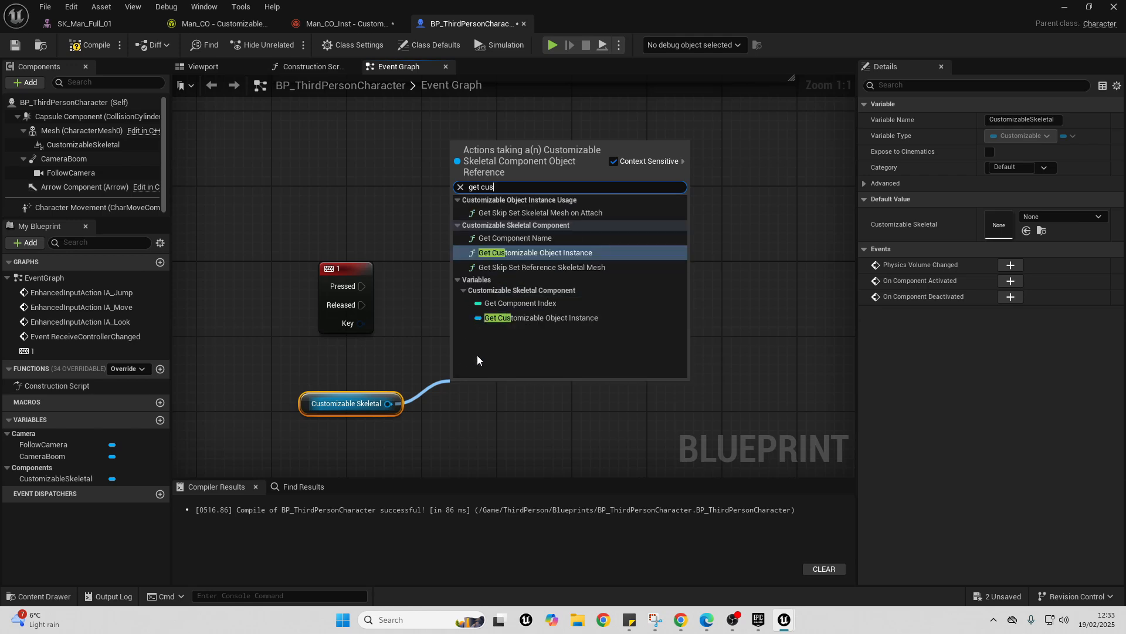
click(530, 253)
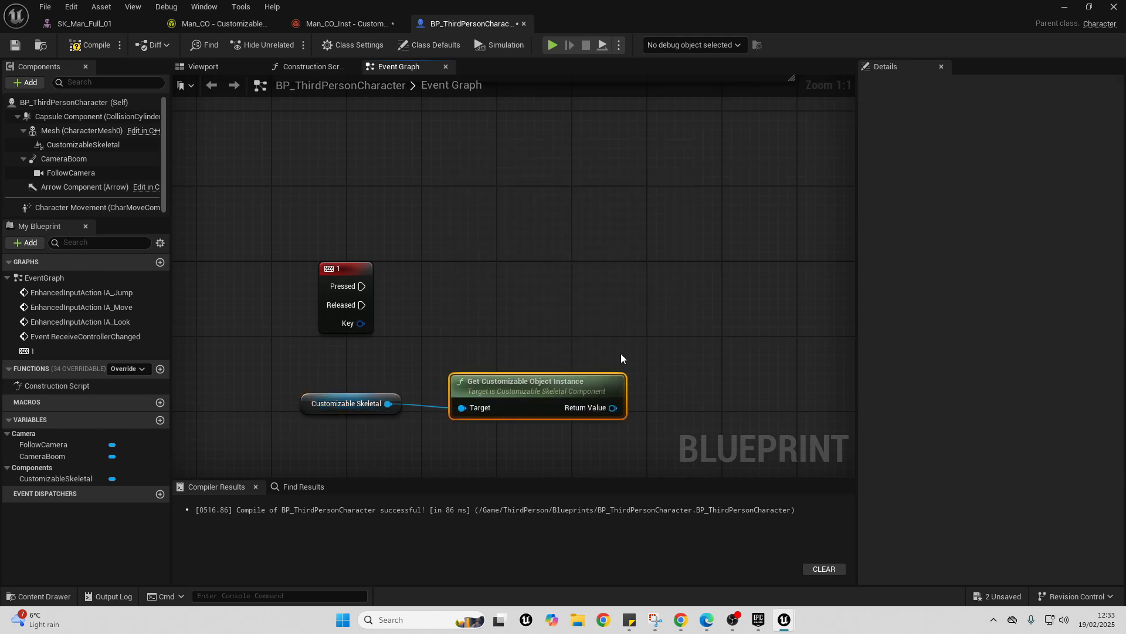
- Add Set Bool Parameter Selected Option from the instance's Return Value and run it from the 1 key's Pressed output
drag(636, 324, 638, 302)
text(se)
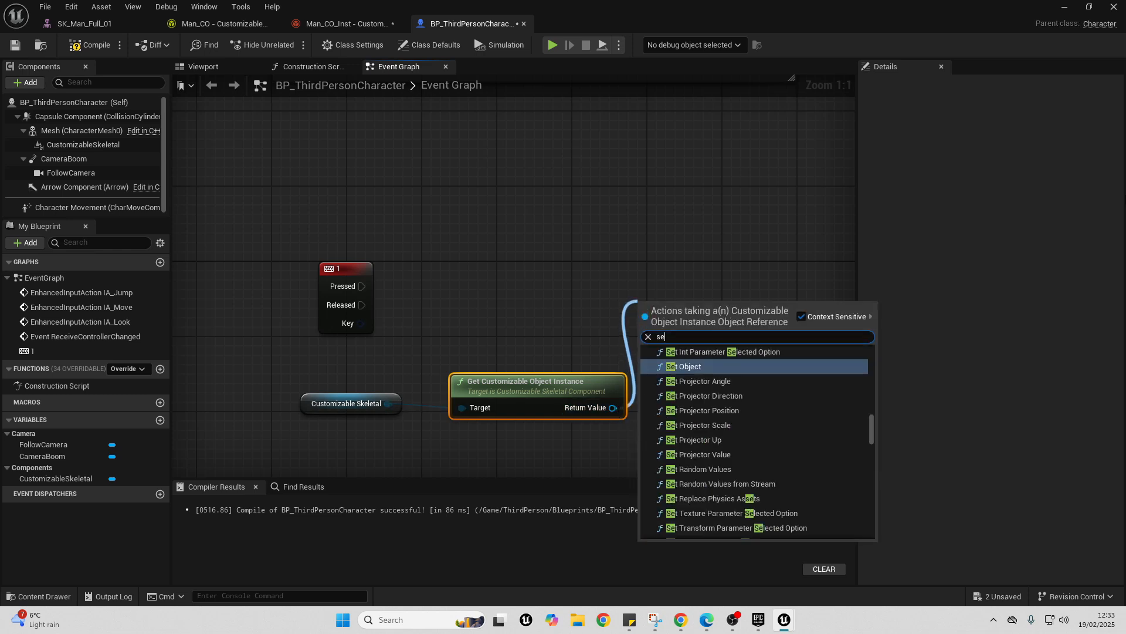
text(t bool)
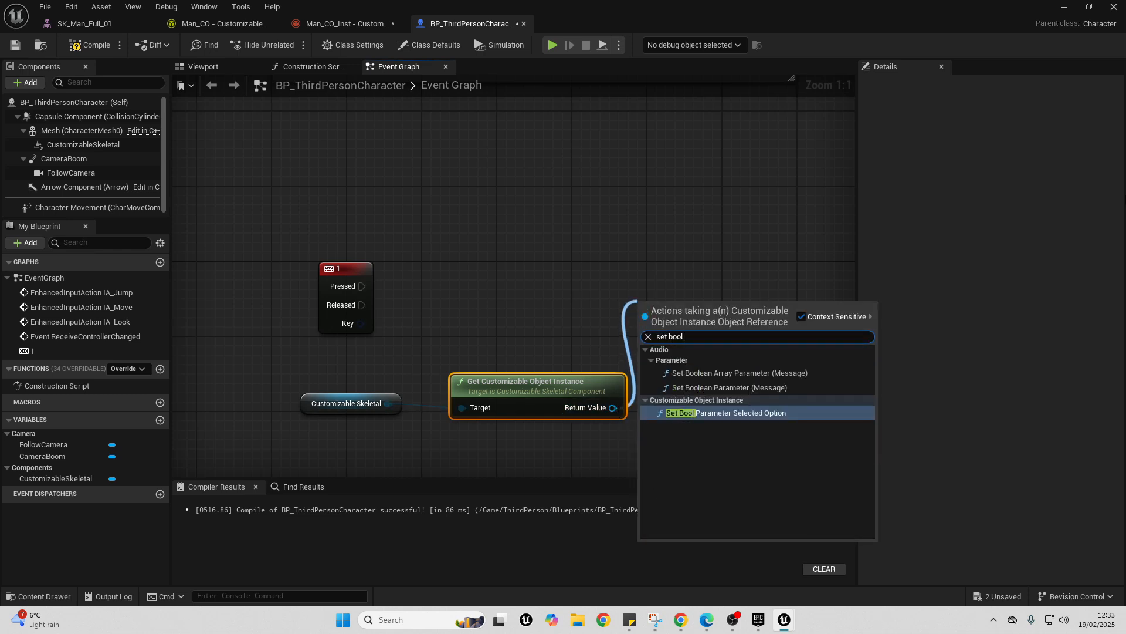
key(Return)
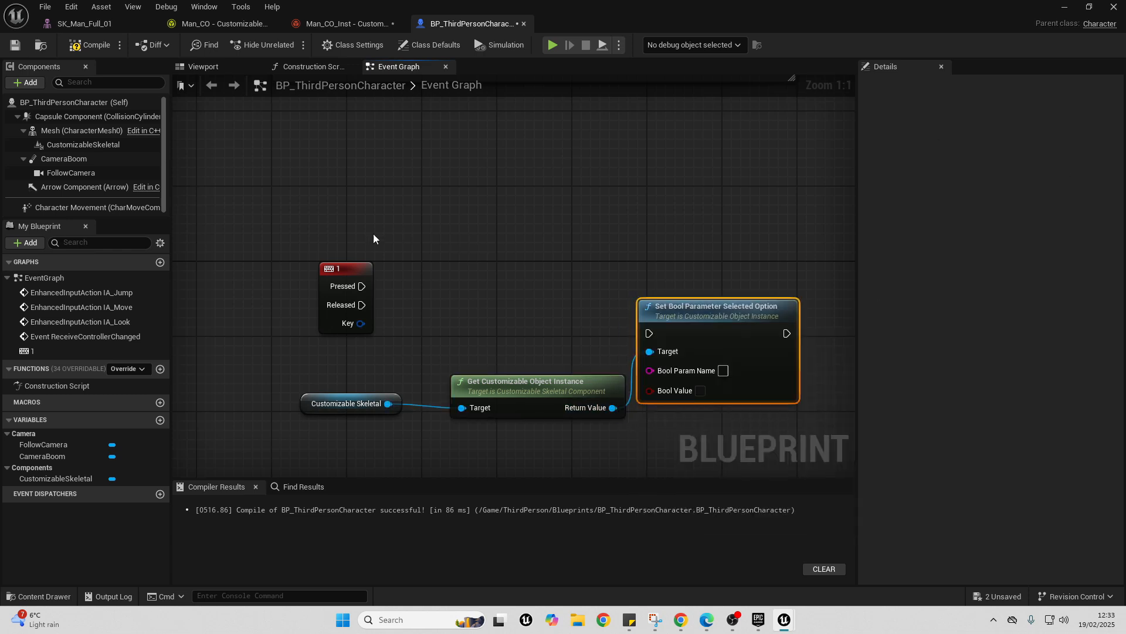
drag(359, 287, 709, 305)
- Copy the object name Jacket from Man_CO's Jacket child object into the Bool Param Name of Set Bool Parameter Selected Option
click(203, 27)
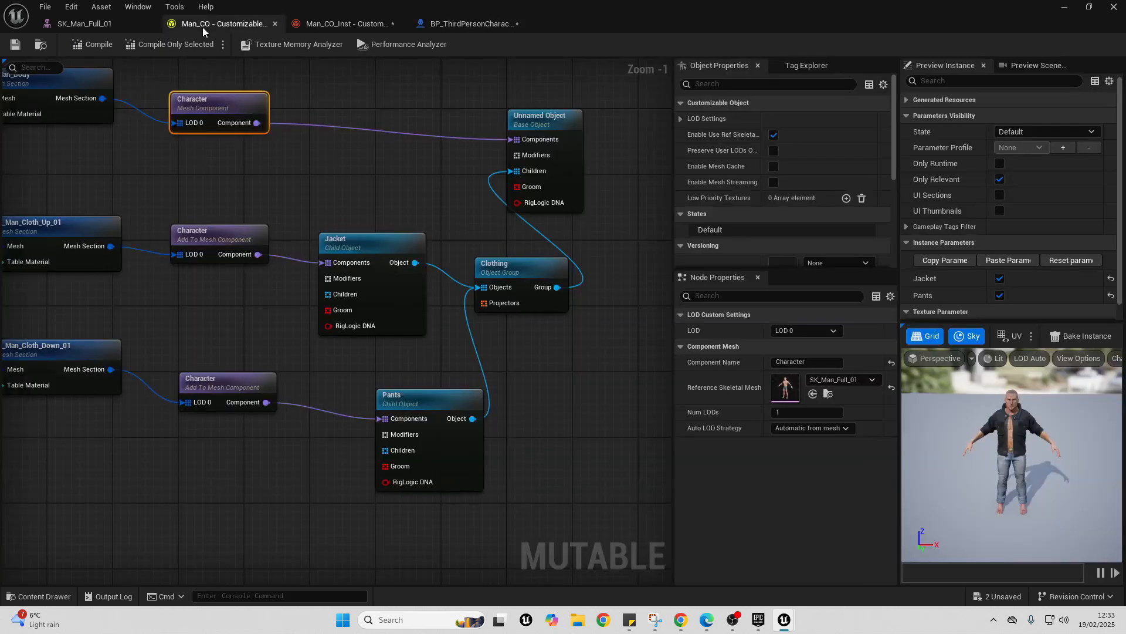
click(377, 245)
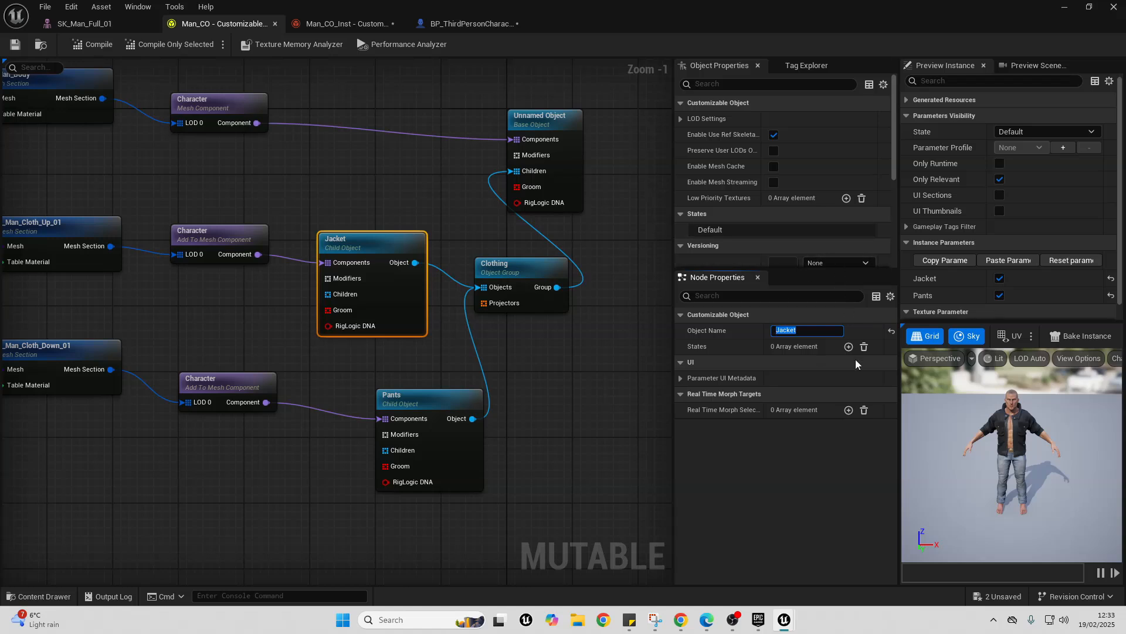
click(459, 29)
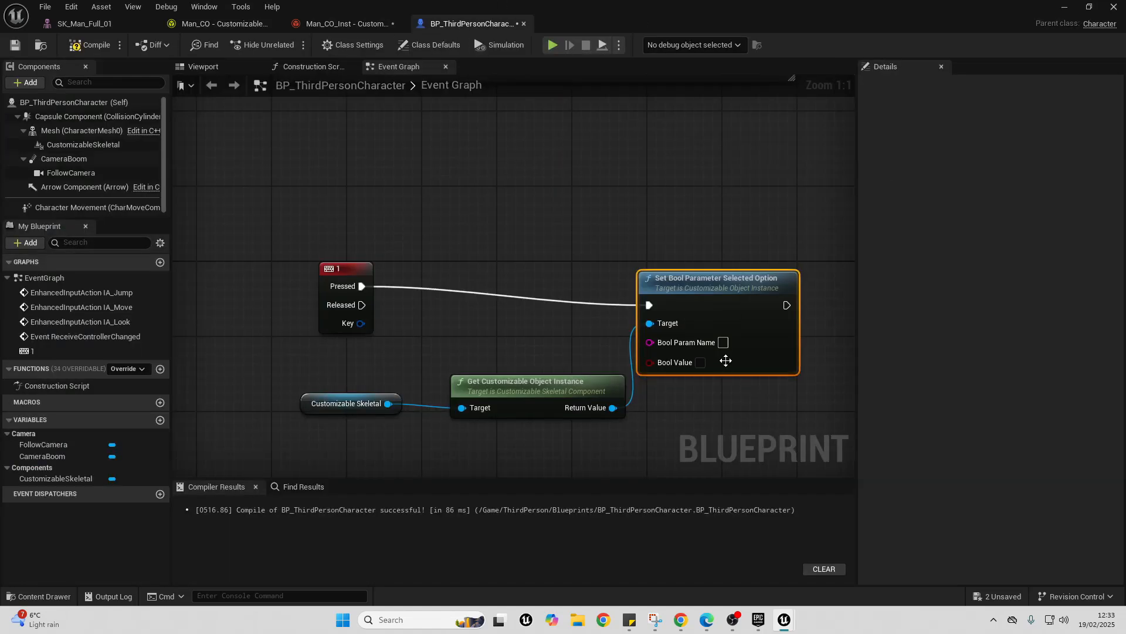
click(723, 342)
text(Jacket)
click(710, 234)
- Add an Update Skeletal Mesh Async node that runs after Set Bool Parameter Selected Option
right_drag(709, 234, 469, 223)
drag(502, 273, 740, 266)
text(up)
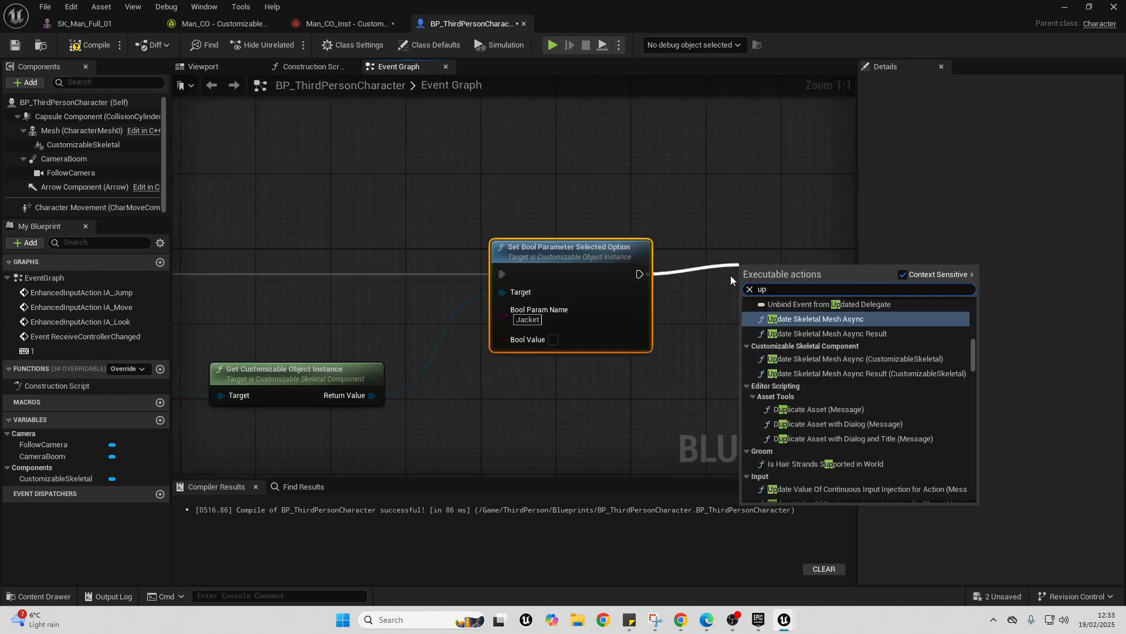
text(dat)
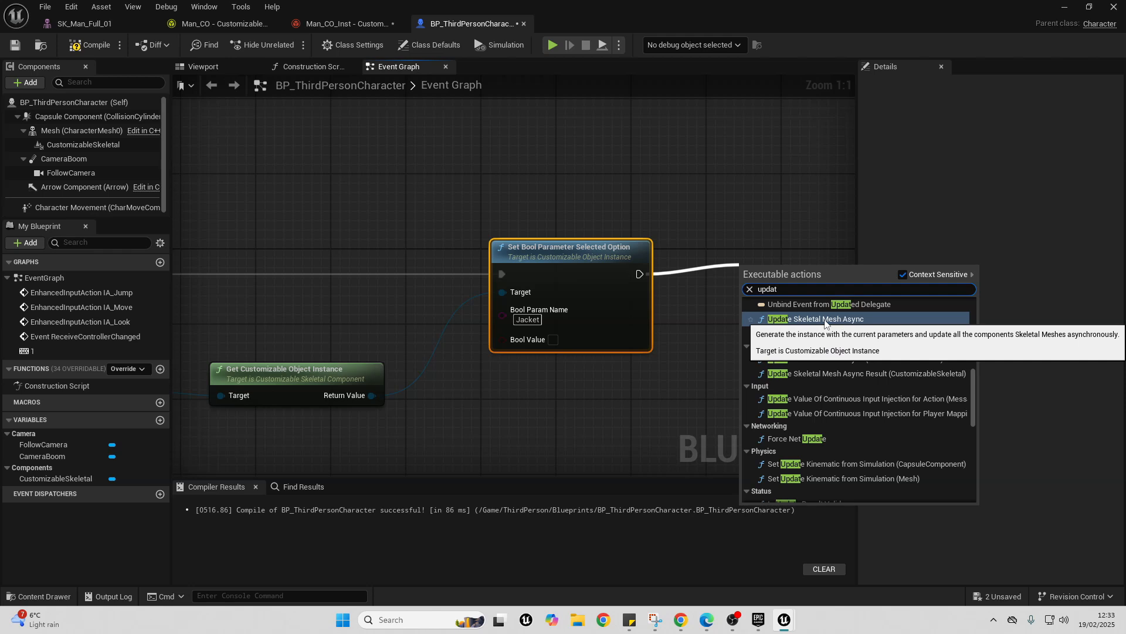
click(824, 319)
scroll(698, 320, down, 1)
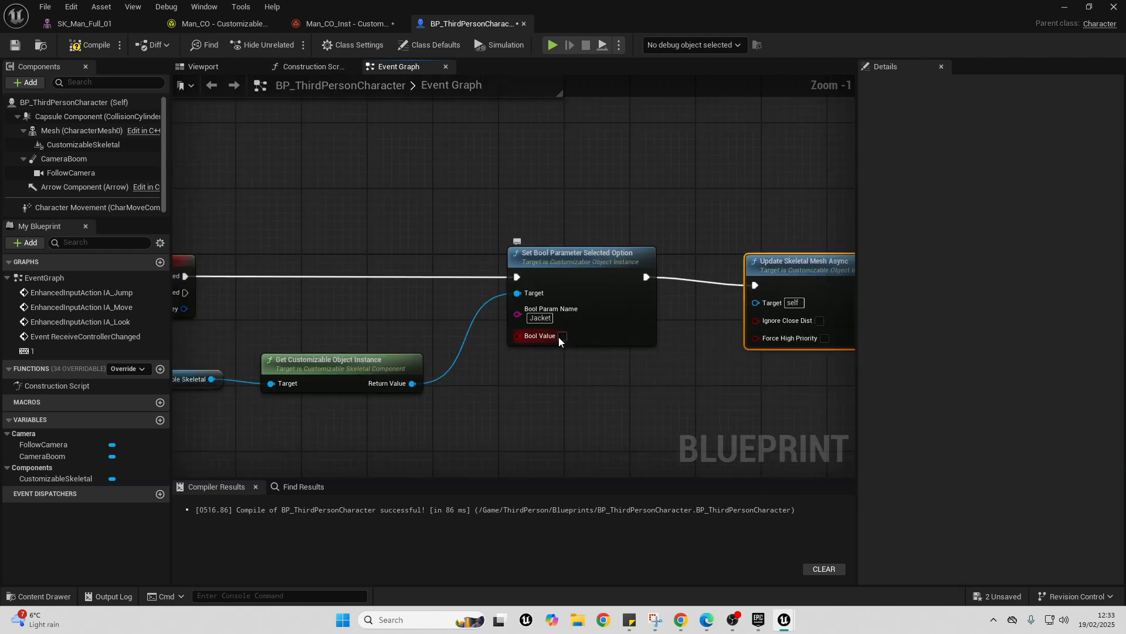
- Promote the Bool Value input to a Boolean variable named togglejacket?
right_click(537, 337)
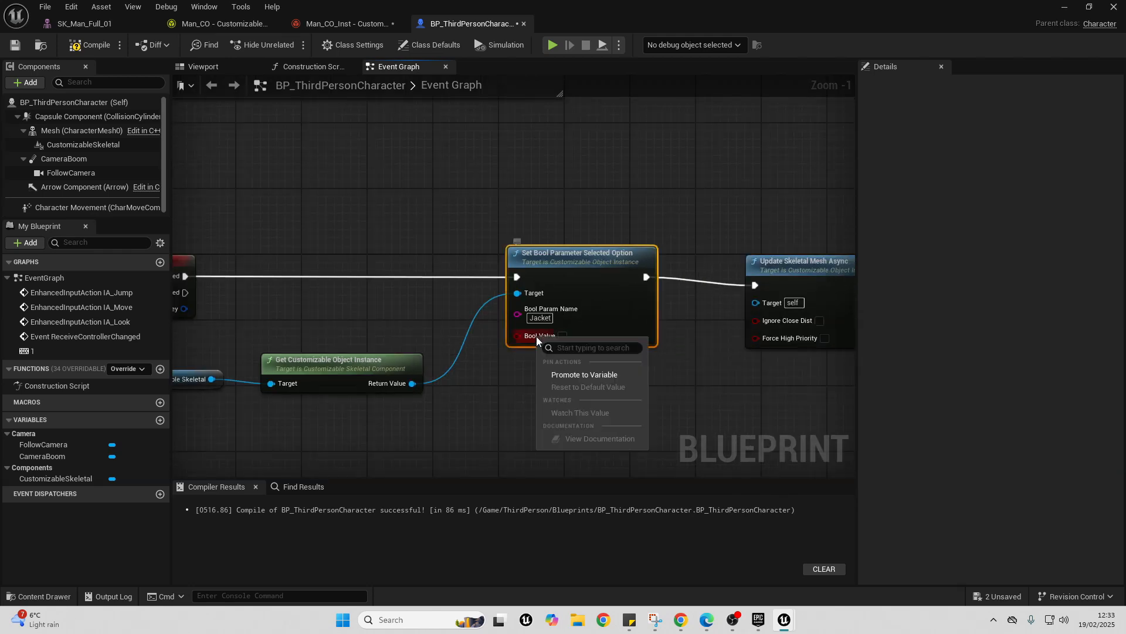
click(577, 374)
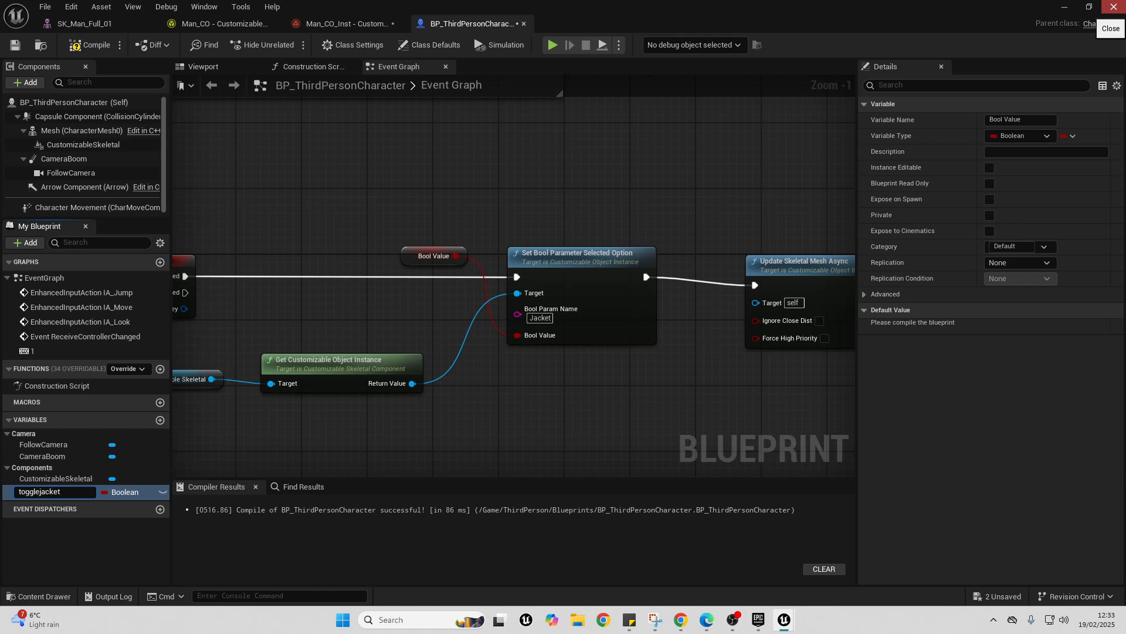
right_drag(377, 185, 584, 146)
- Insert a Flip Flop node between the 1 key's Pressed output and Set Bool Parameter Selected Option
scroll(428, 233, up, 1)
drag(386, 237, 470, 203)
text(flip)
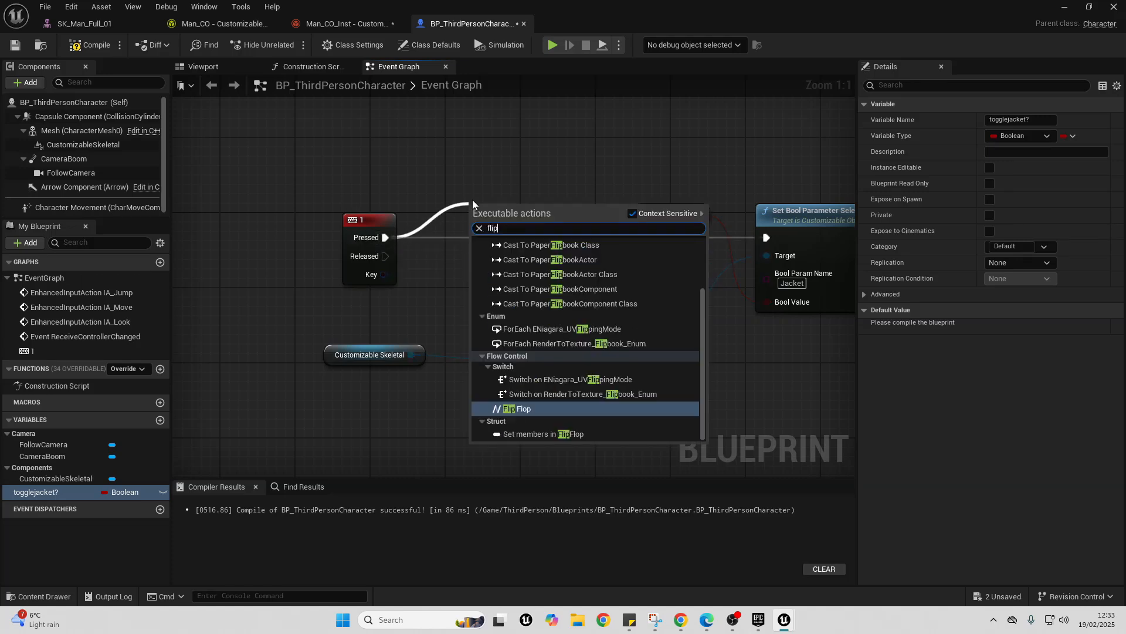
key(Return)
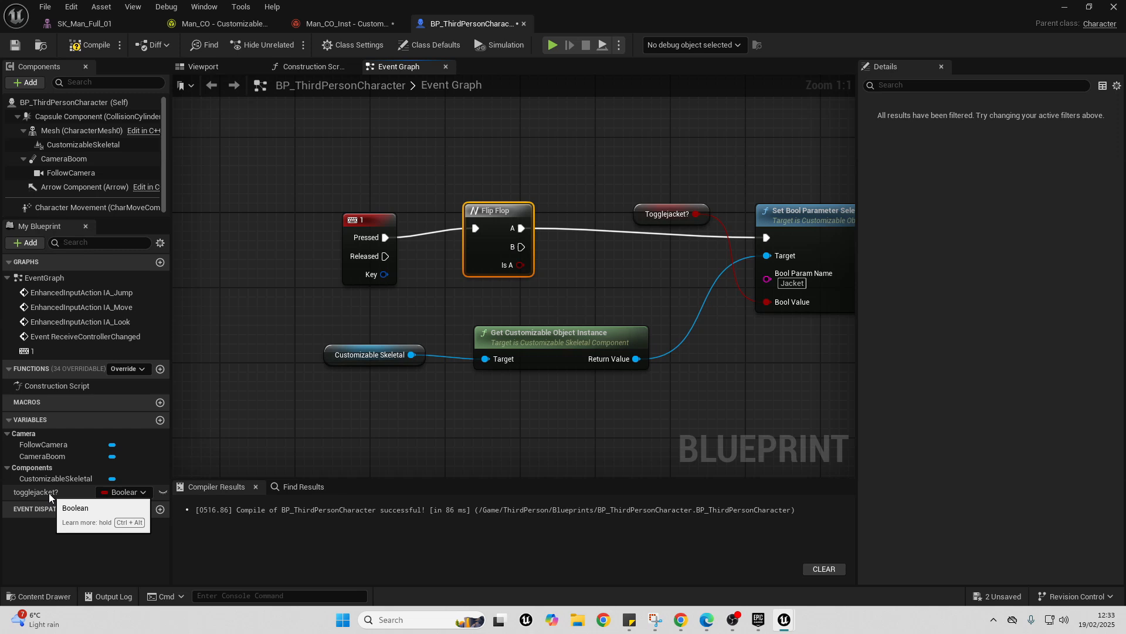
- Set togglejacket? to true from Flip Flop output A and continue into Set Bool Parameter Selected Option
alt+drag(49, 493, 541, 174)
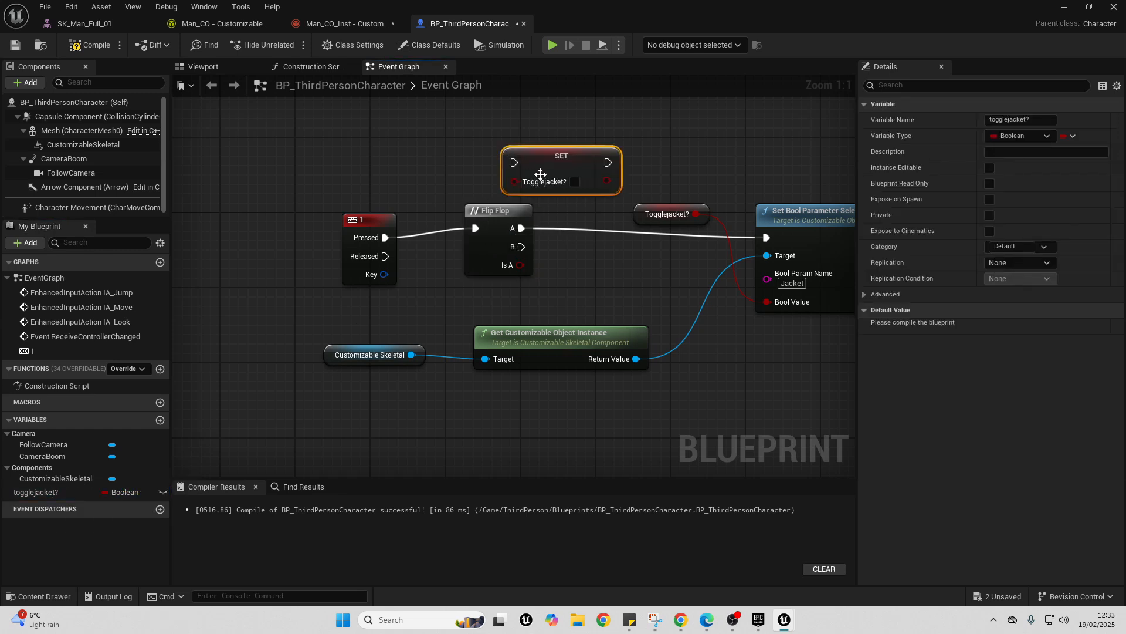
drag(518, 228, 516, 163)
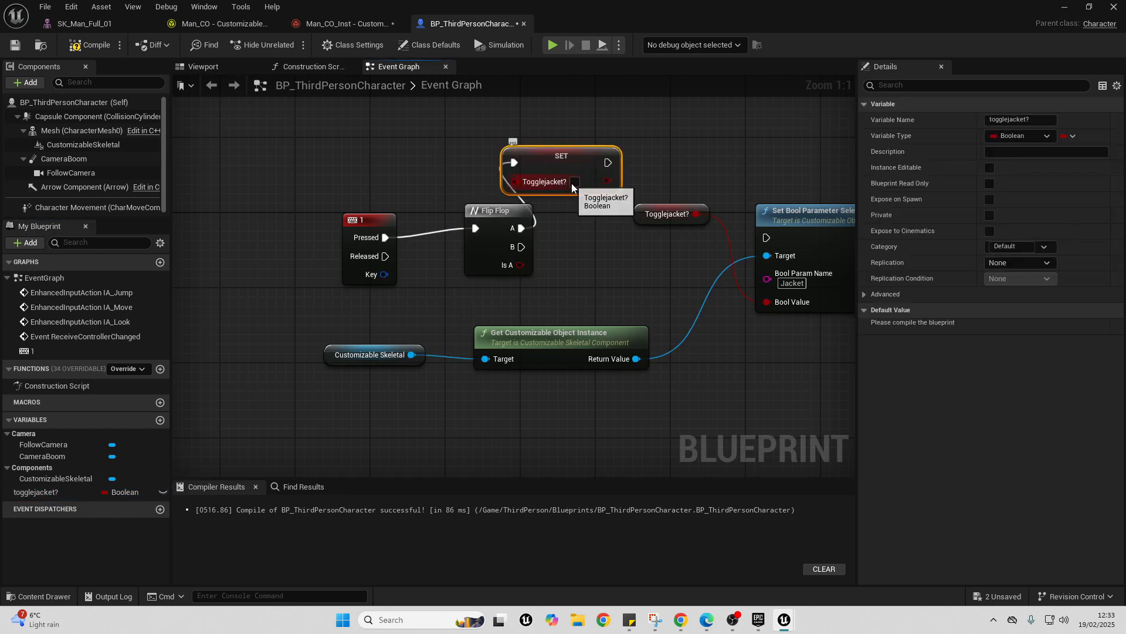
drag(607, 163, 767, 238)
- Duplicate the SET node with togglejacket? set to false, wire it between Flip Flop B and Set Bool Parameter Selected Option, and compile
drag(550, 160, 597, 179)
key(ctrl+c)
key(ctrl+v)
drag(521, 247, 589, 248)
drag(683, 246, 767, 237)
click(87, 47)
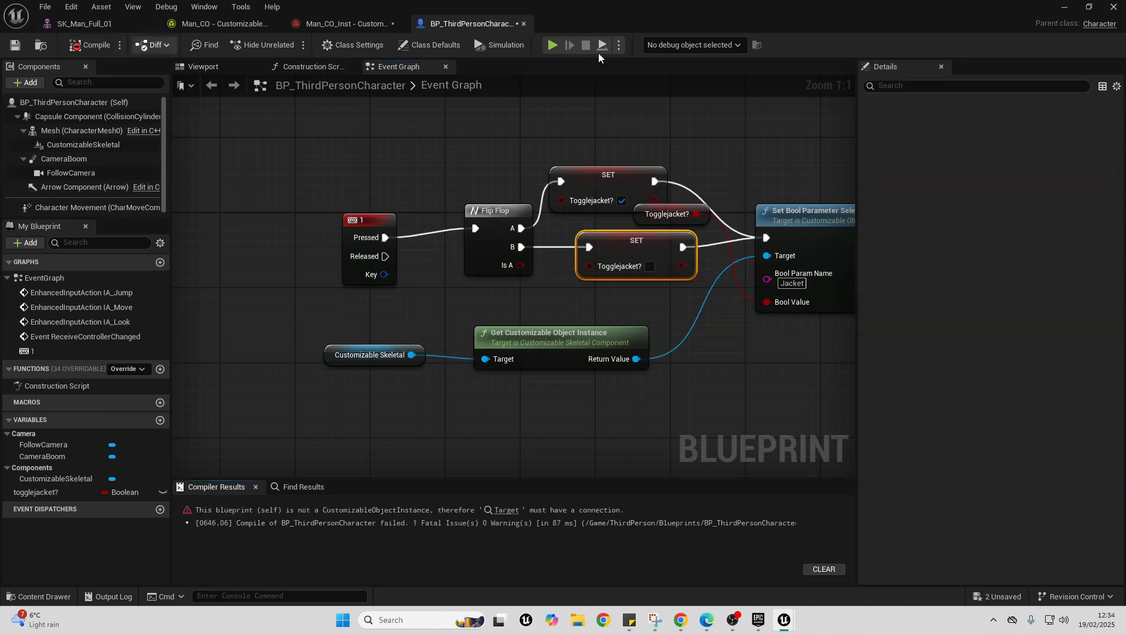
- Try to play the level, and reopen BP_ThirdPersonCharacter from the compilation error
click(1064, 7)
click(291, 45)
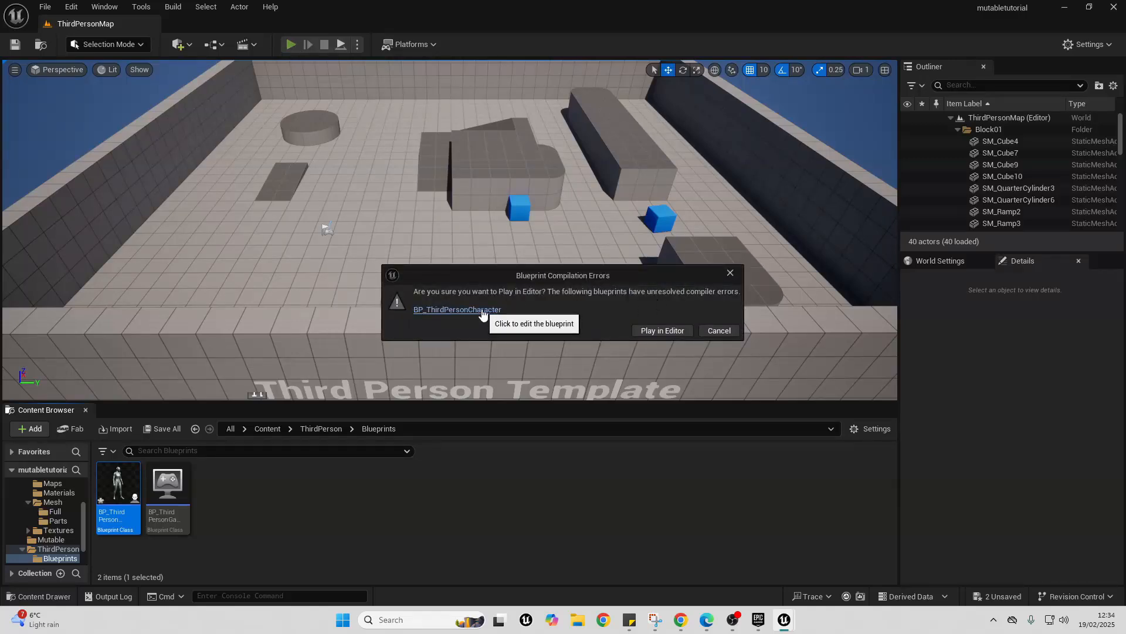
click(483, 311)
click(667, 174)
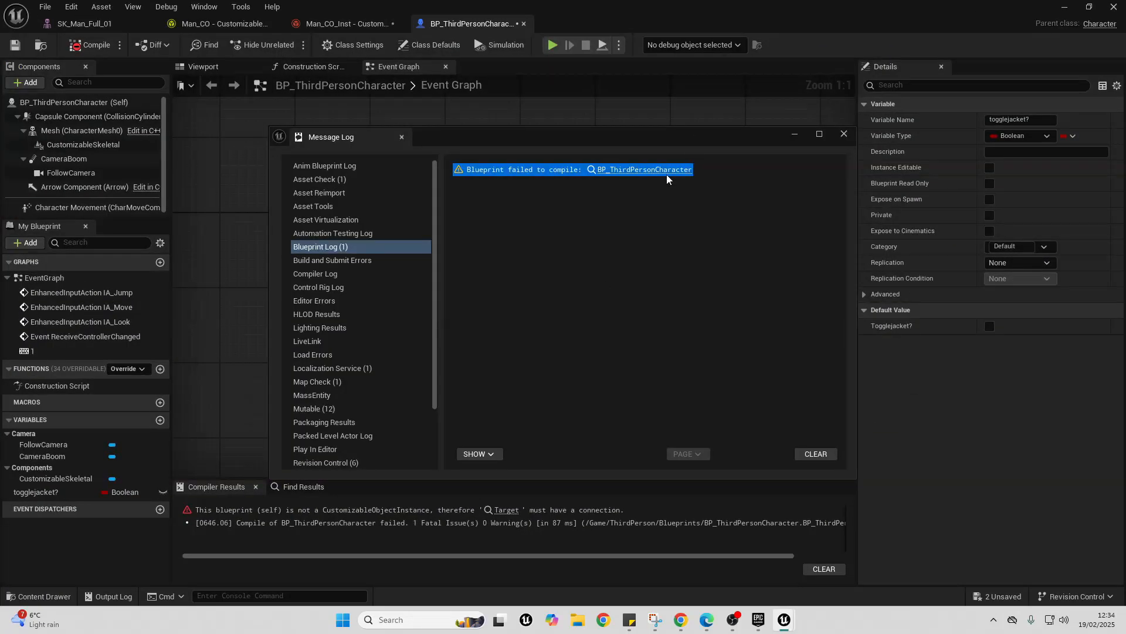
- Connect Get Customizable Object Instance's Return Value to the Target of Update Skeletal Mesh Async and compile the blueprint
right_drag(309, 115, 286, 120)
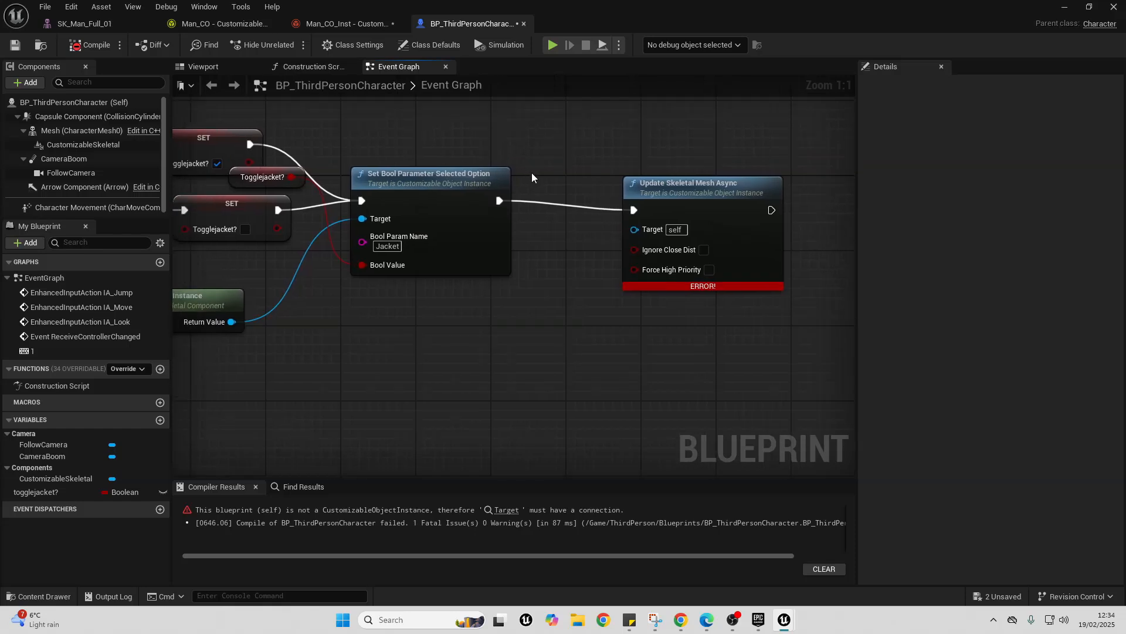
scroll(534, 175, down, 2)
right_drag(405, 207, 494, 200)
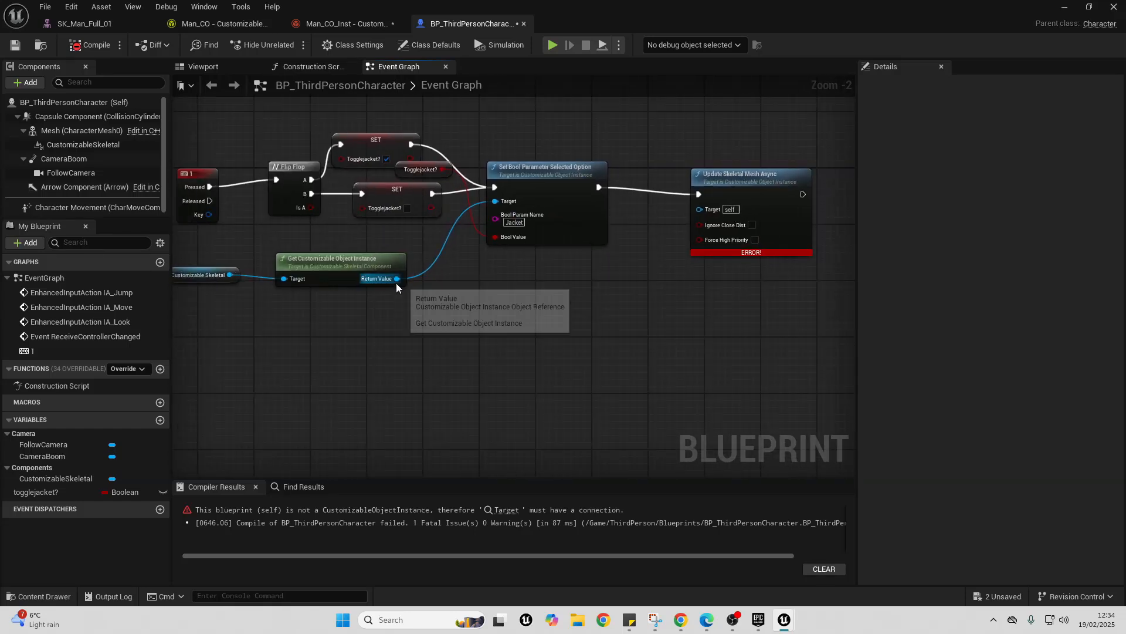
drag(397, 278, 716, 212)
click(89, 45)
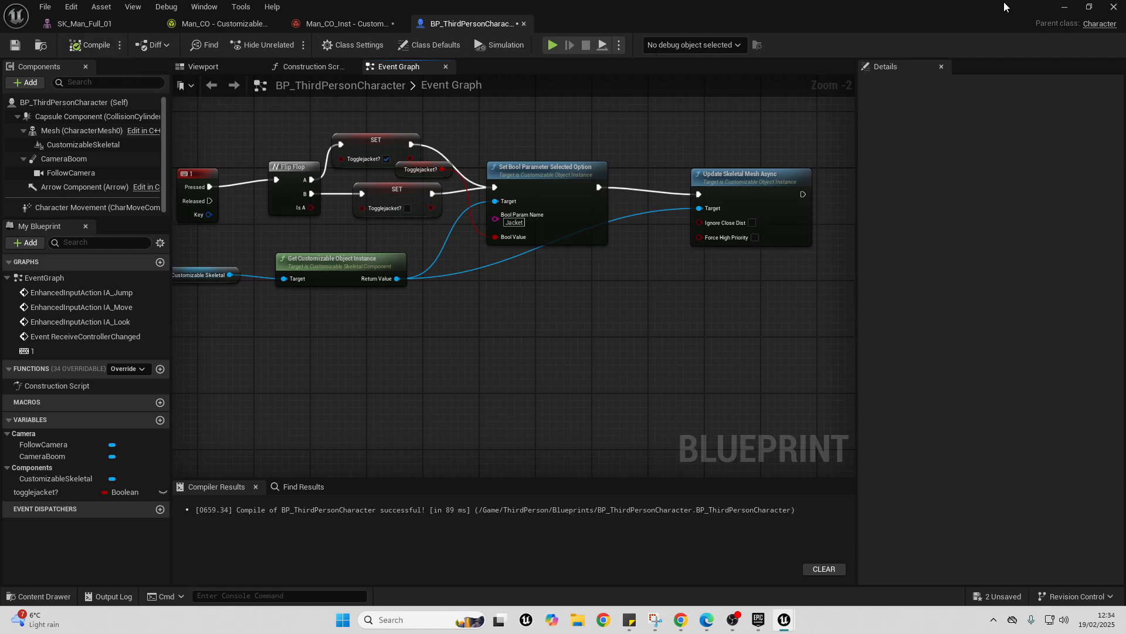
- Play the level, close the Message Log, and move the character around to test it
click(1063, 7)
click(291, 45)
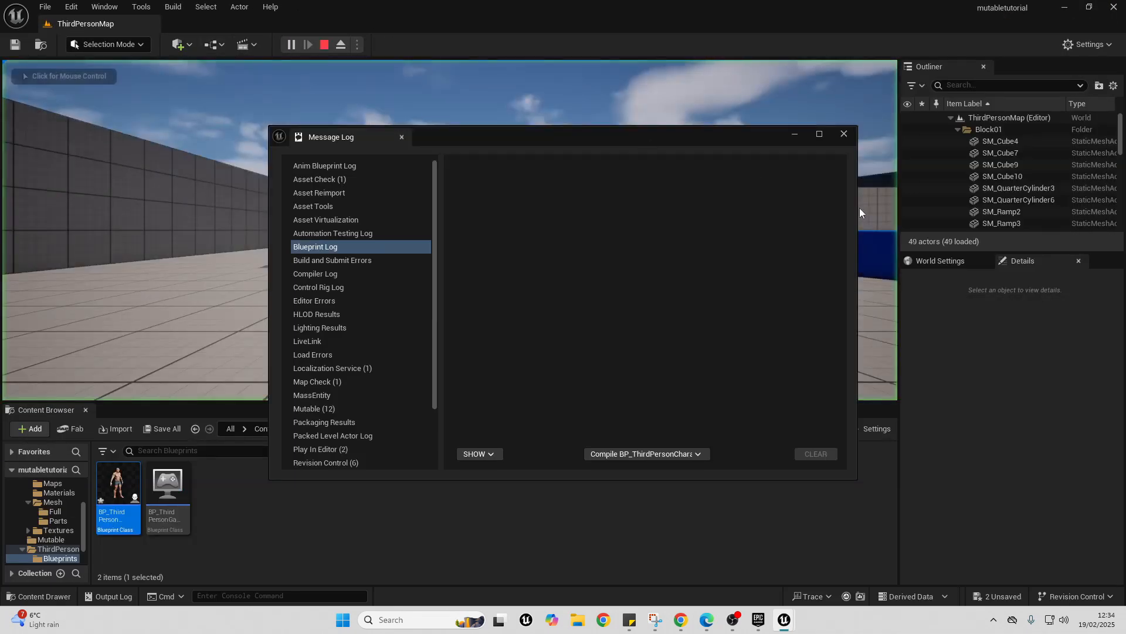
click(843, 136)
click(762, 156)
key(s)
key(w)
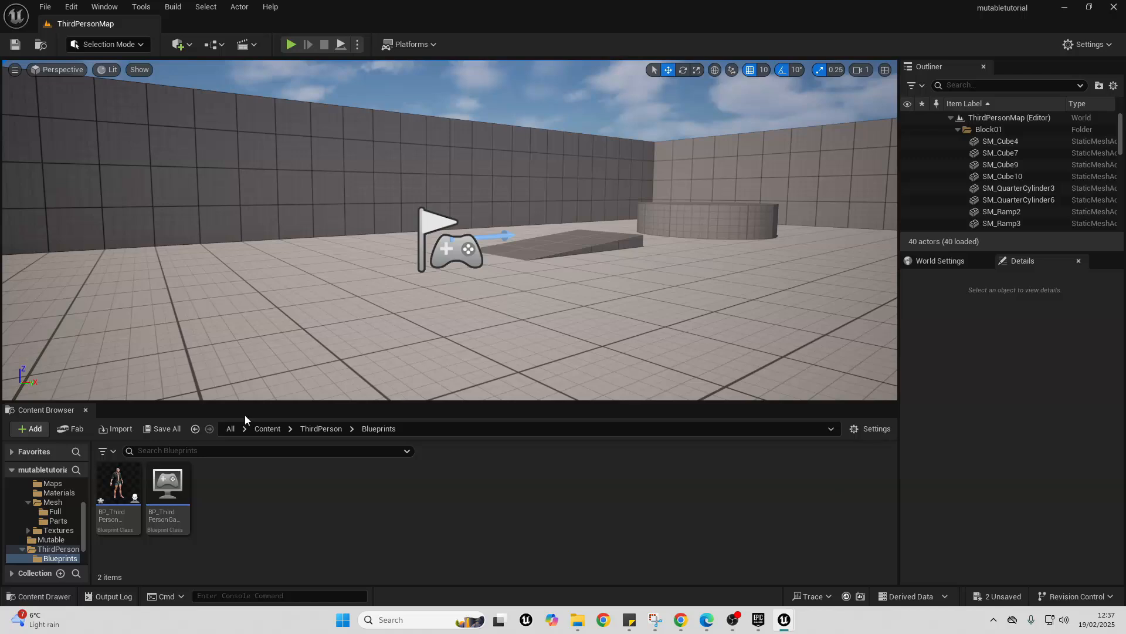
- Space out the toggle nodes in BP_ThirdPersonCharacter and set the Bool Param Name of Set Bool Parameter Selected Option to Pants
double_click(118, 484)
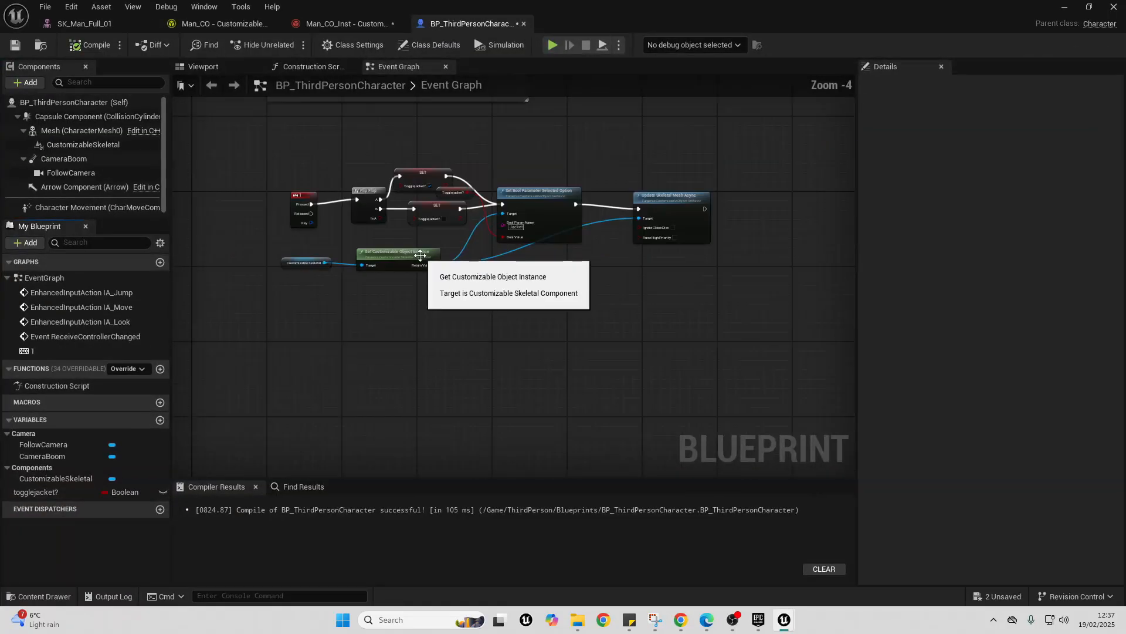
drag(293, 201, 256, 196)
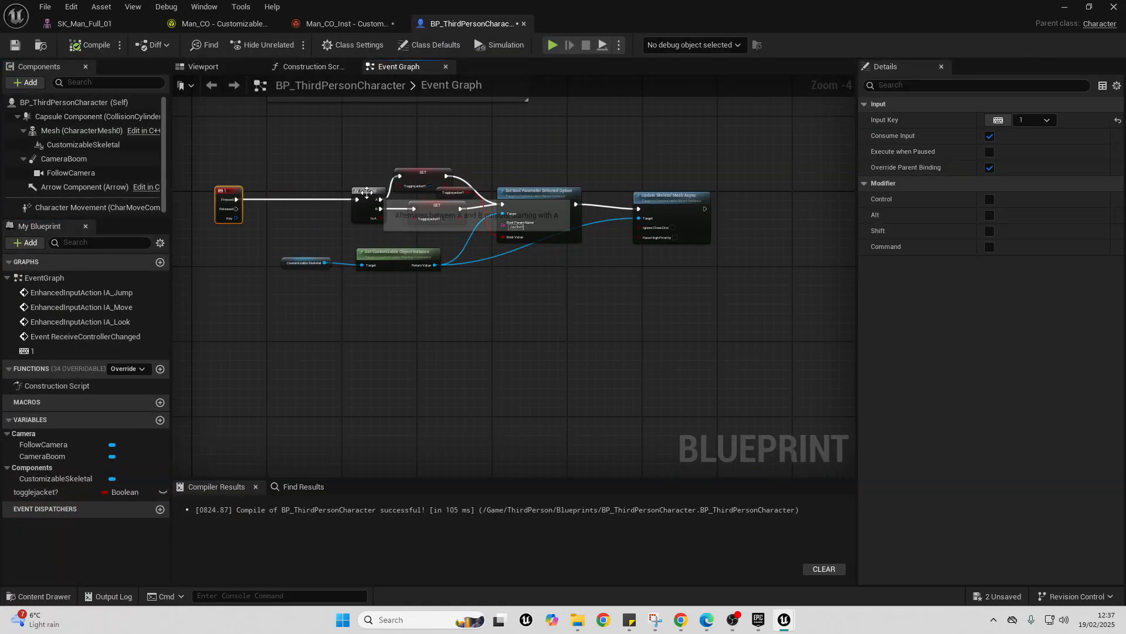
drag(363, 184, 355, 208)
scroll(557, 222, up, 3)
click(487, 233)
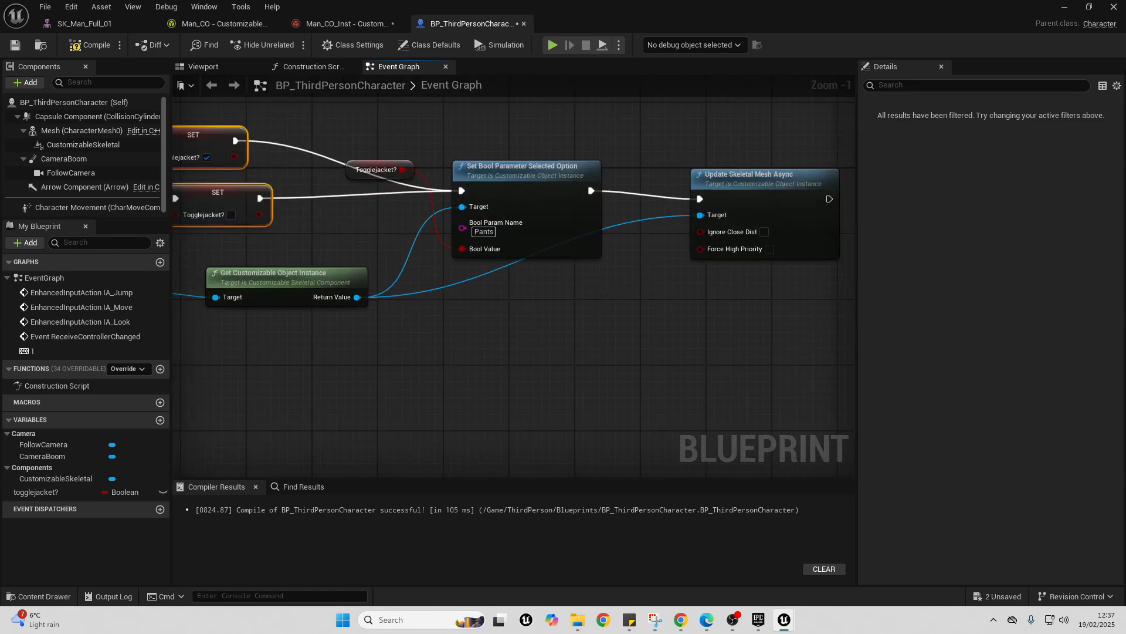
click(235, 27)
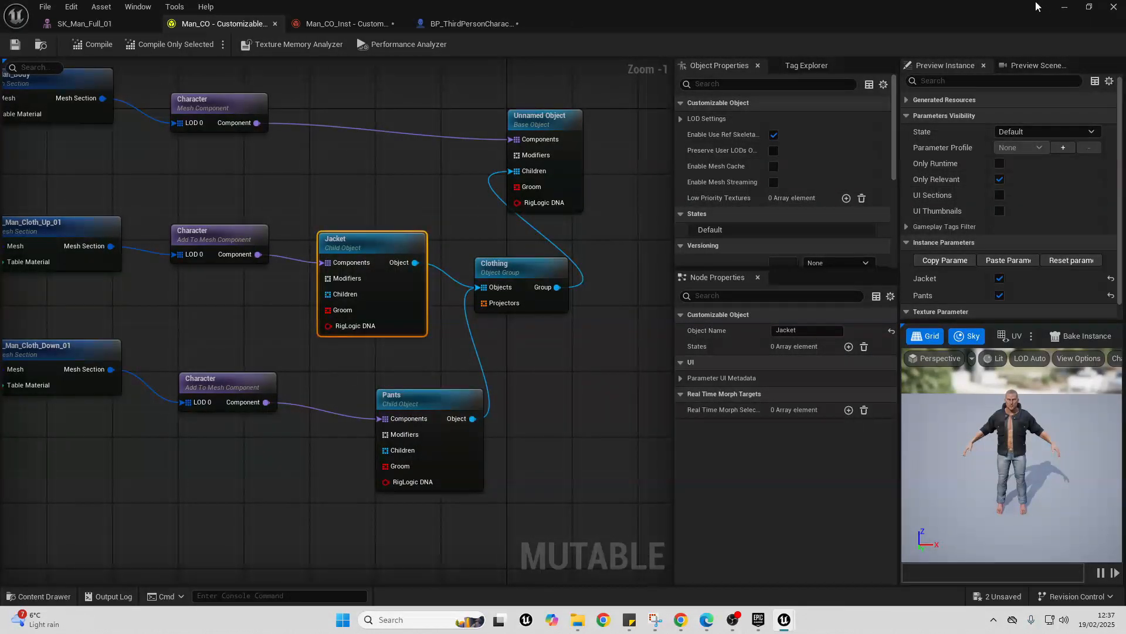
- Minimize the asset editor window, play the level, and trigger the clothing toggle several times on the character
click(1065, 6)
click(287, 45)
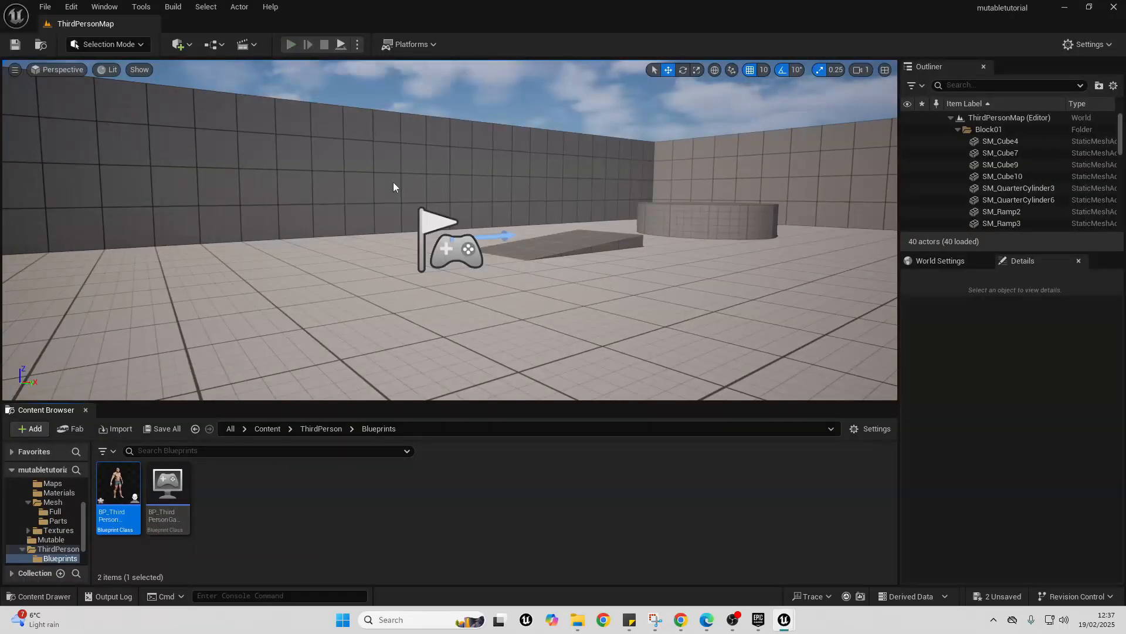
key(1)
key(1)
key(1)
- Run the character around the level in different directions and jump to check the customized mesh in motion
key(w)
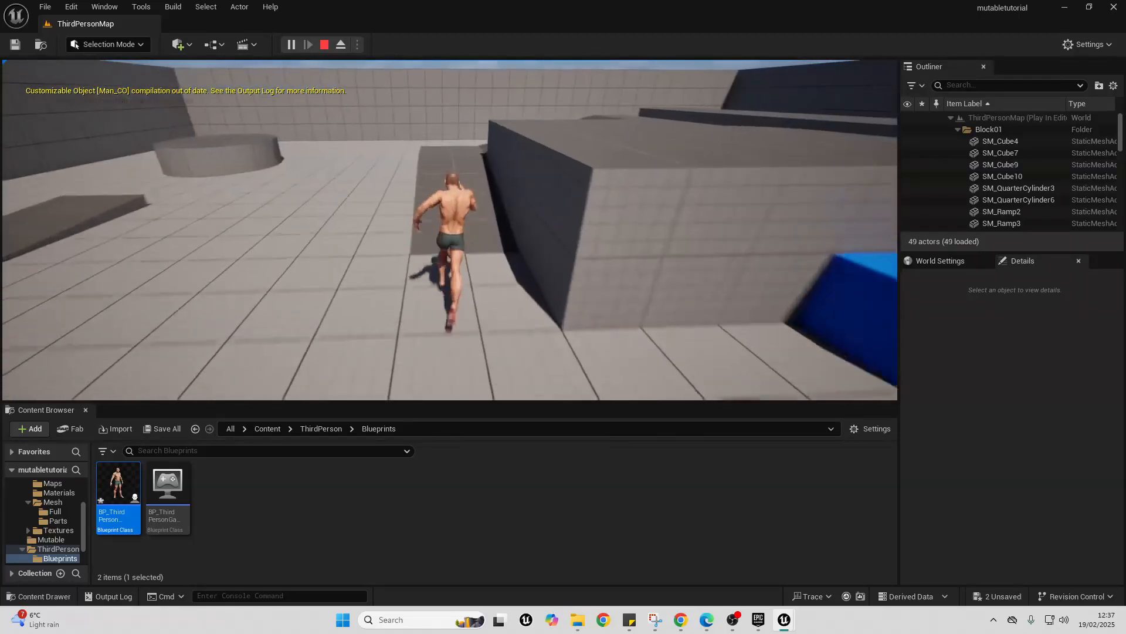
key(d)
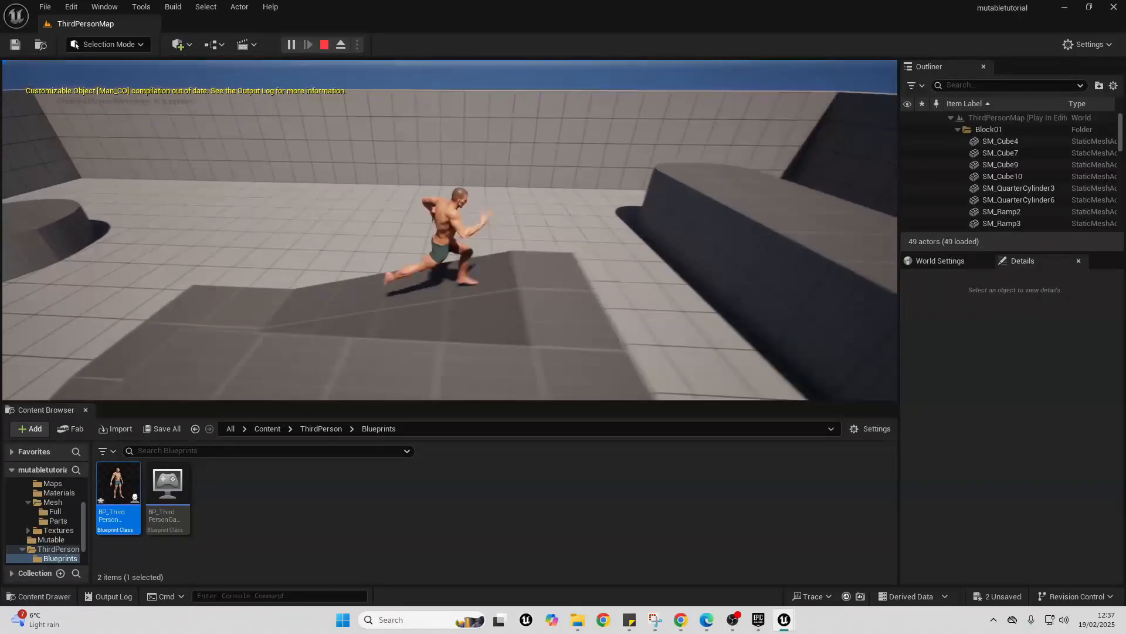
key(s)
key(a)
key(s)
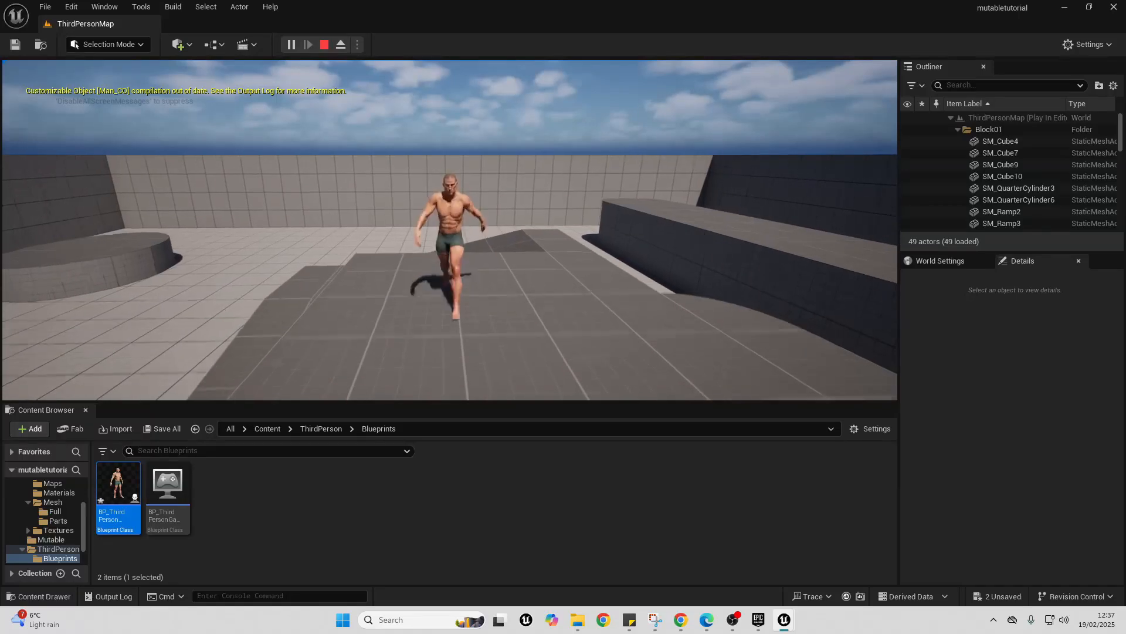
key(space)
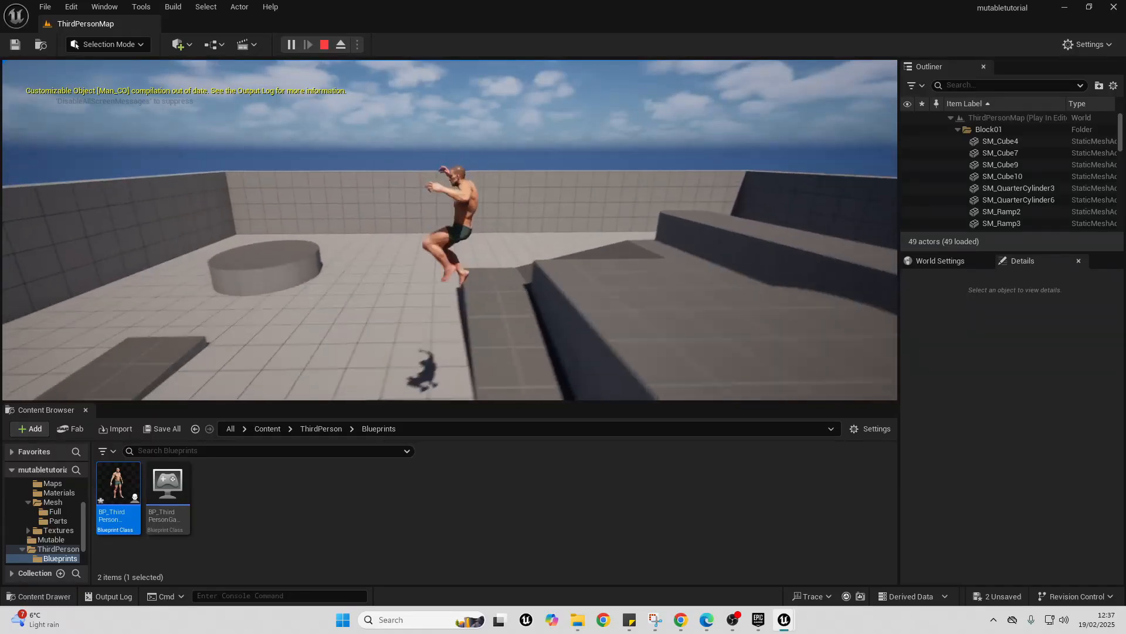
key(s)
key(w)
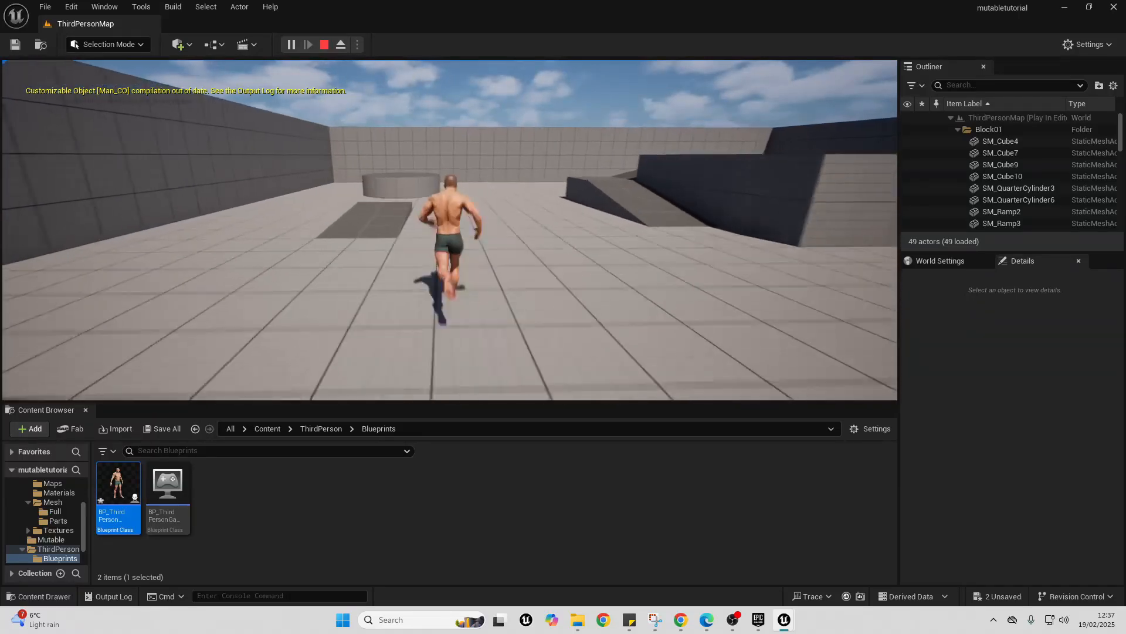
key(a)
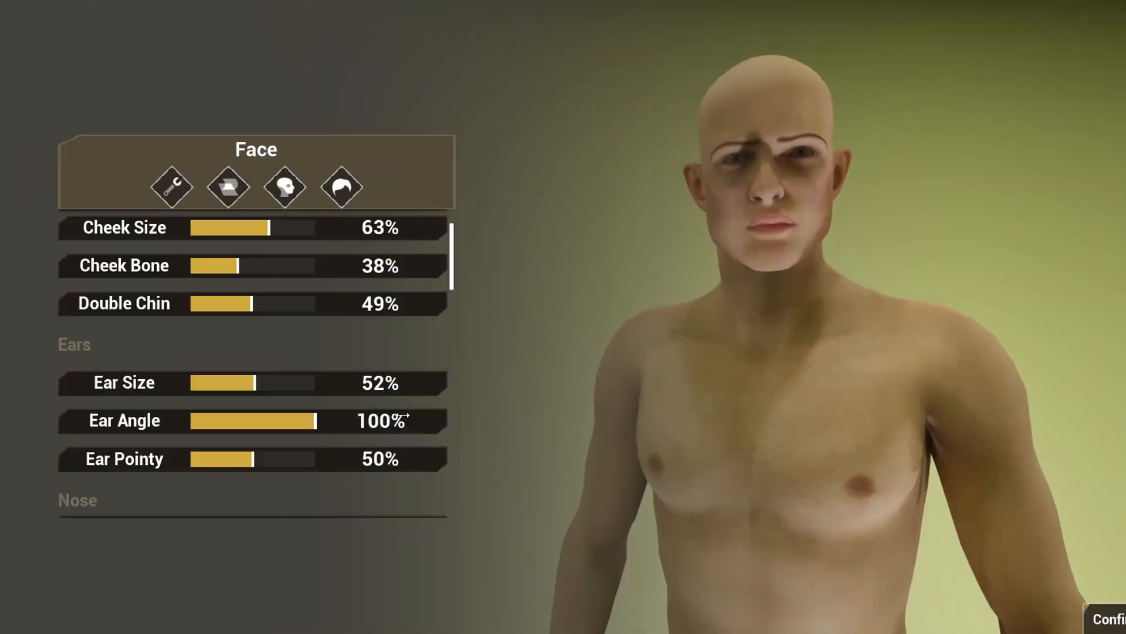
- In the demo character creator's Face settings, adjust the ear shape and set Nose Width to 66% and Nose Length to 100%
click(196, 422)
drag(223, 458, 277, 463)
scroll(345, 405, down, 4)
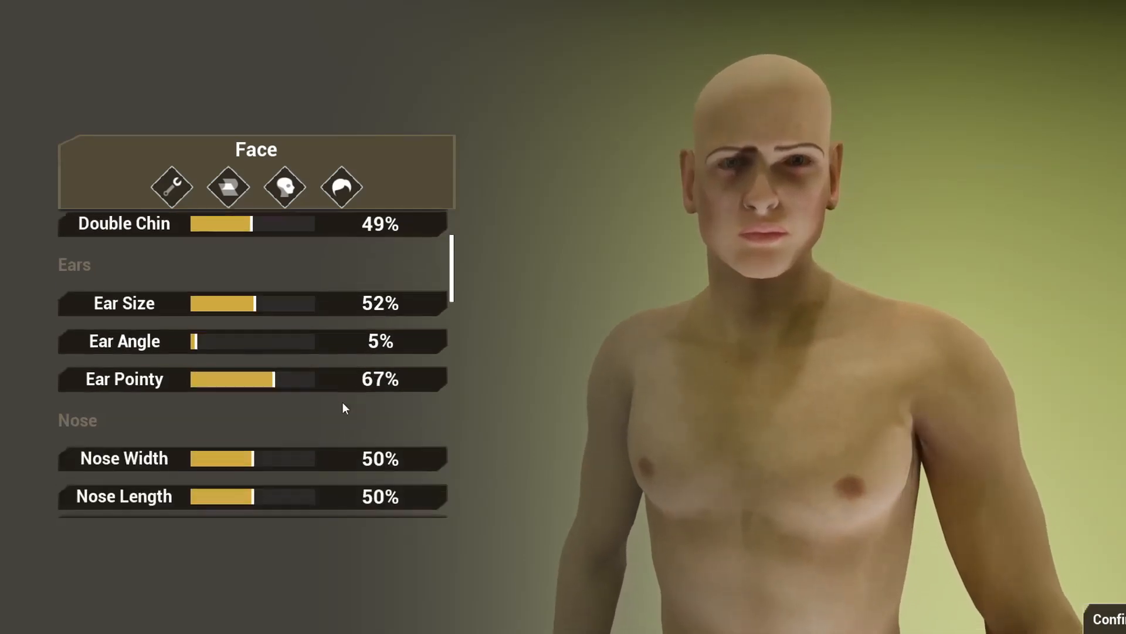
drag(261, 351, 337, 367)
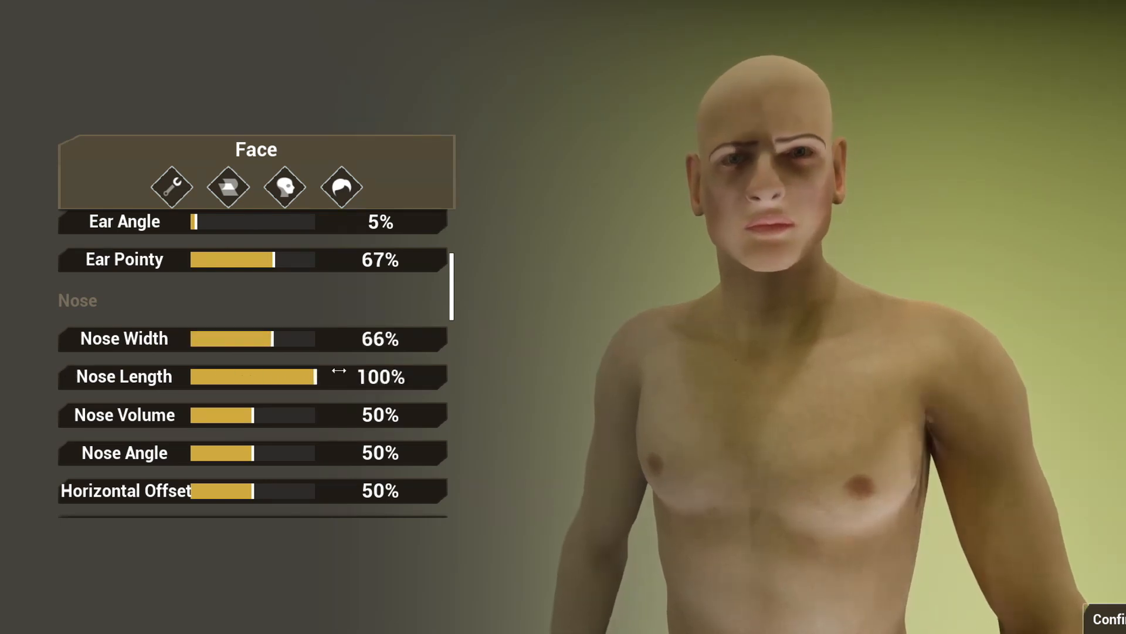